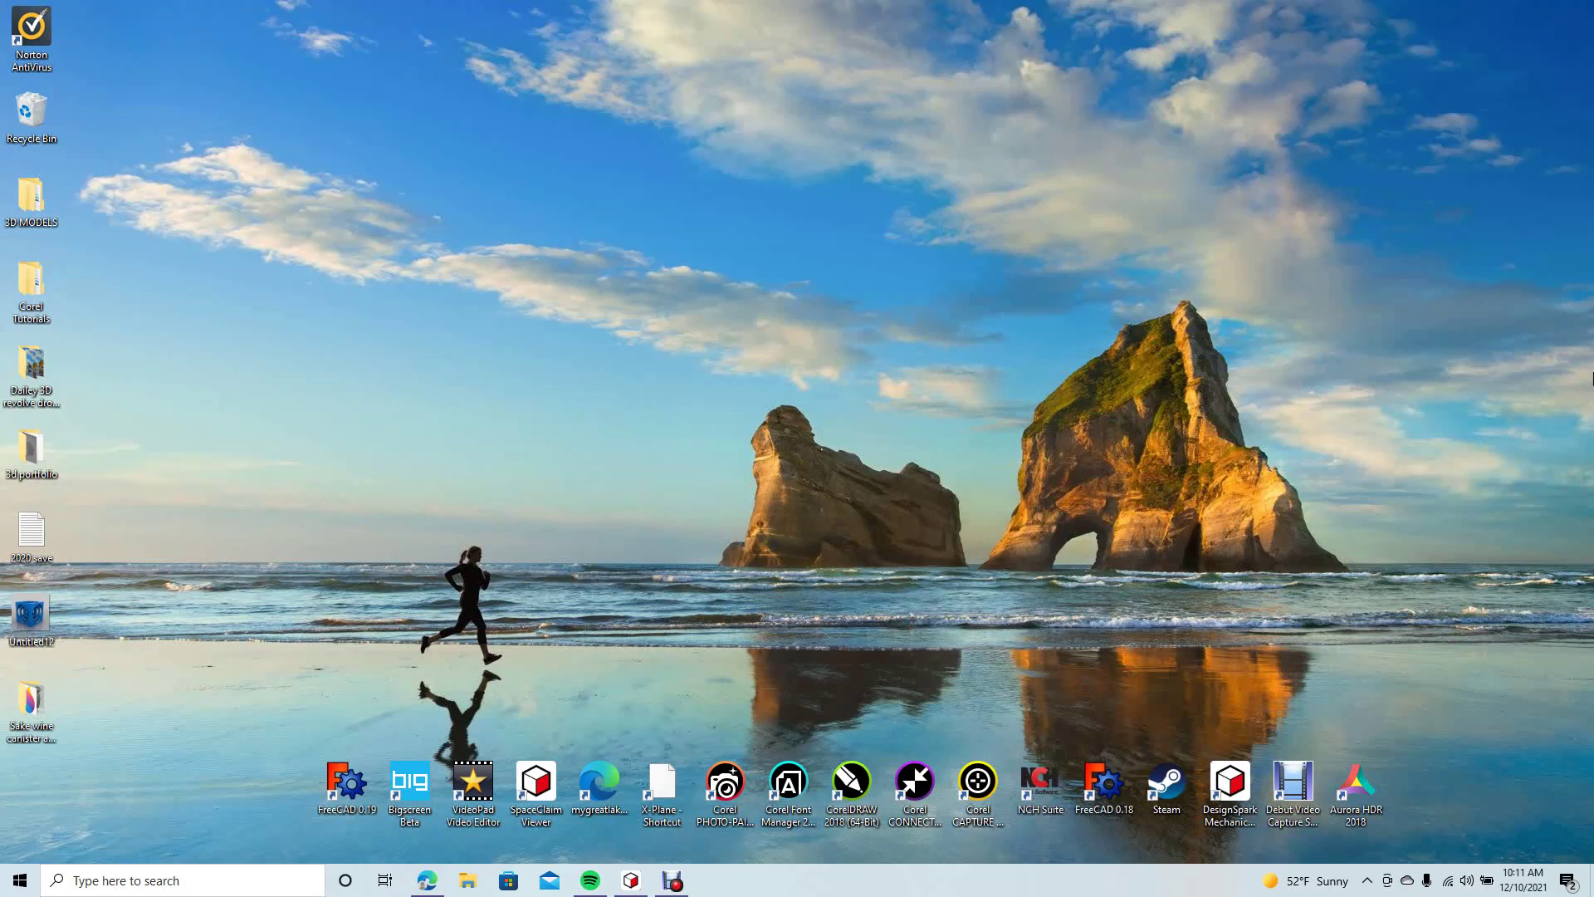
Open DesignSpark Mechanical and create a new empty design.
double_click(1237, 784)
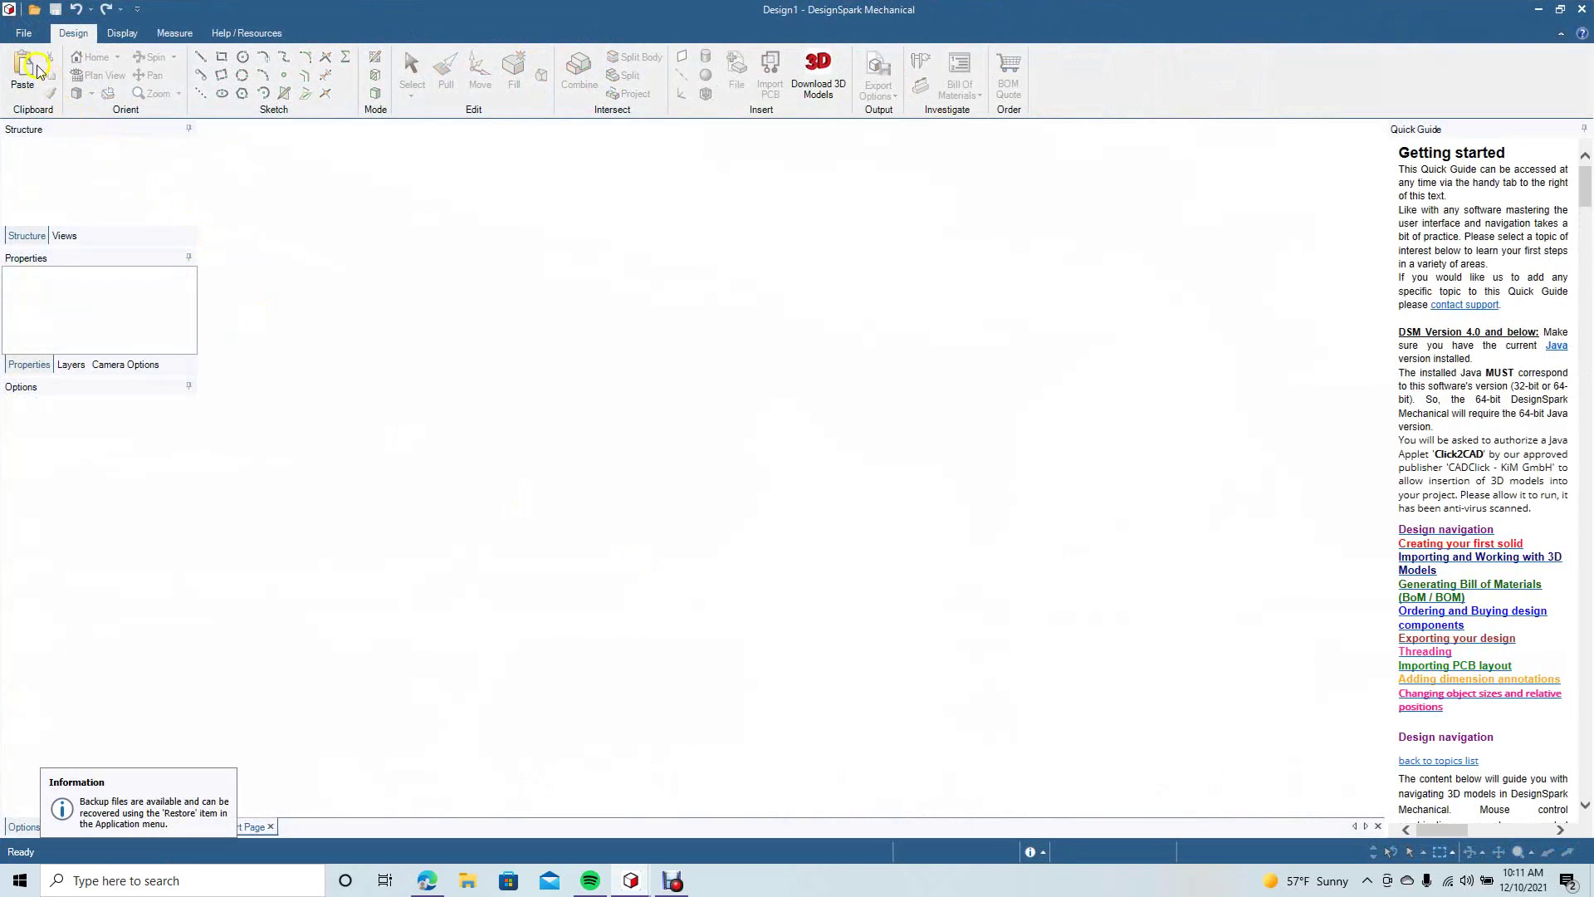
click(24, 32)
mouse_move(45, 75)
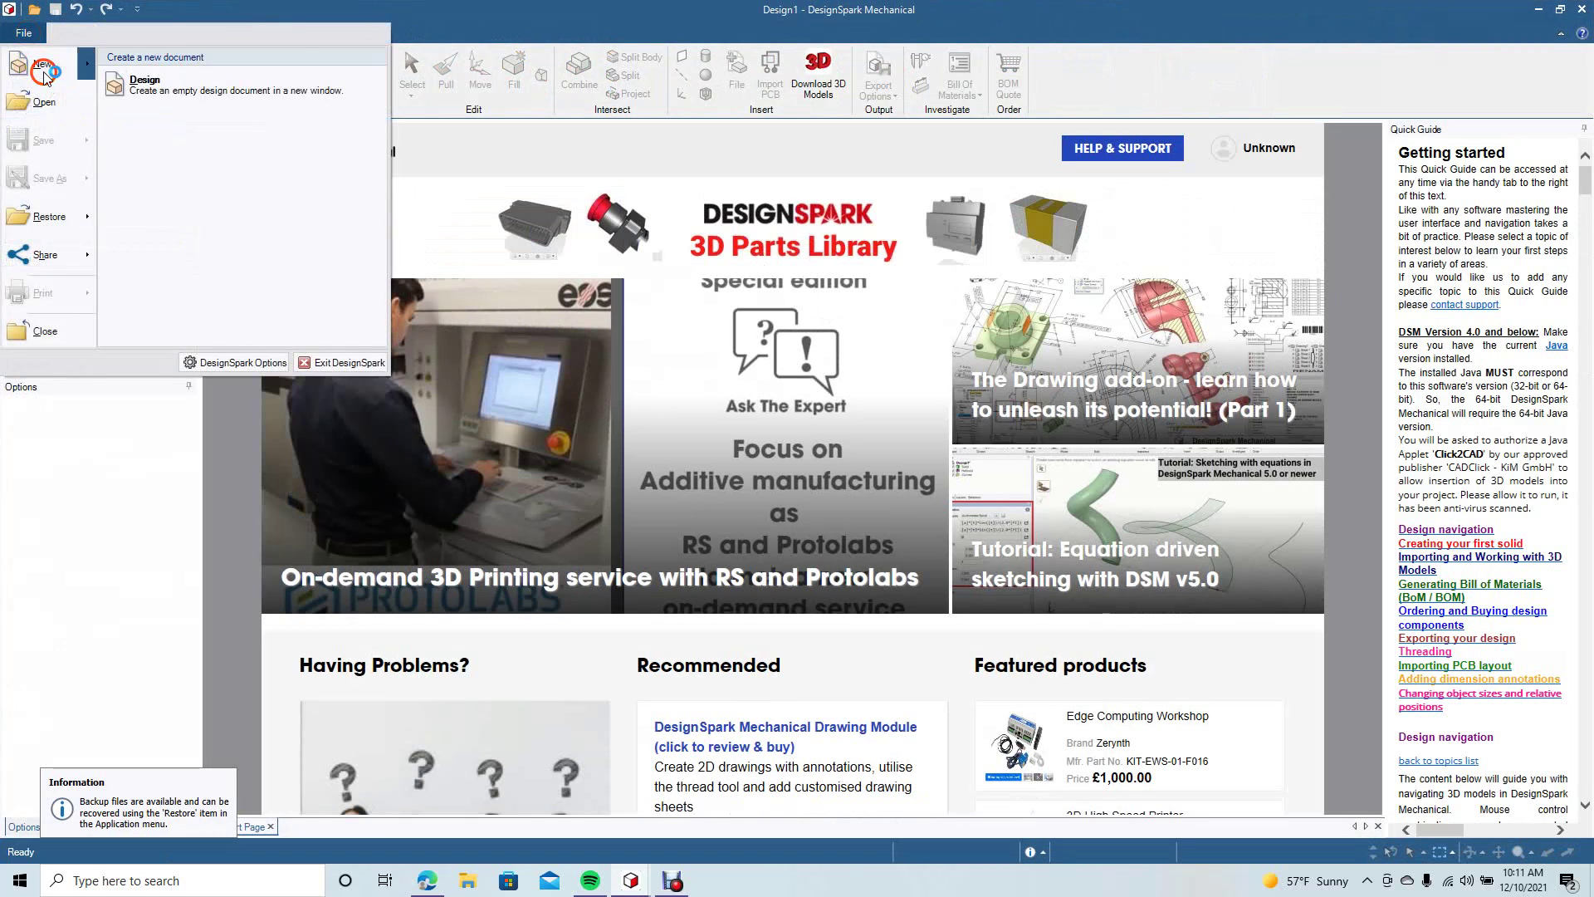
click(141, 85)
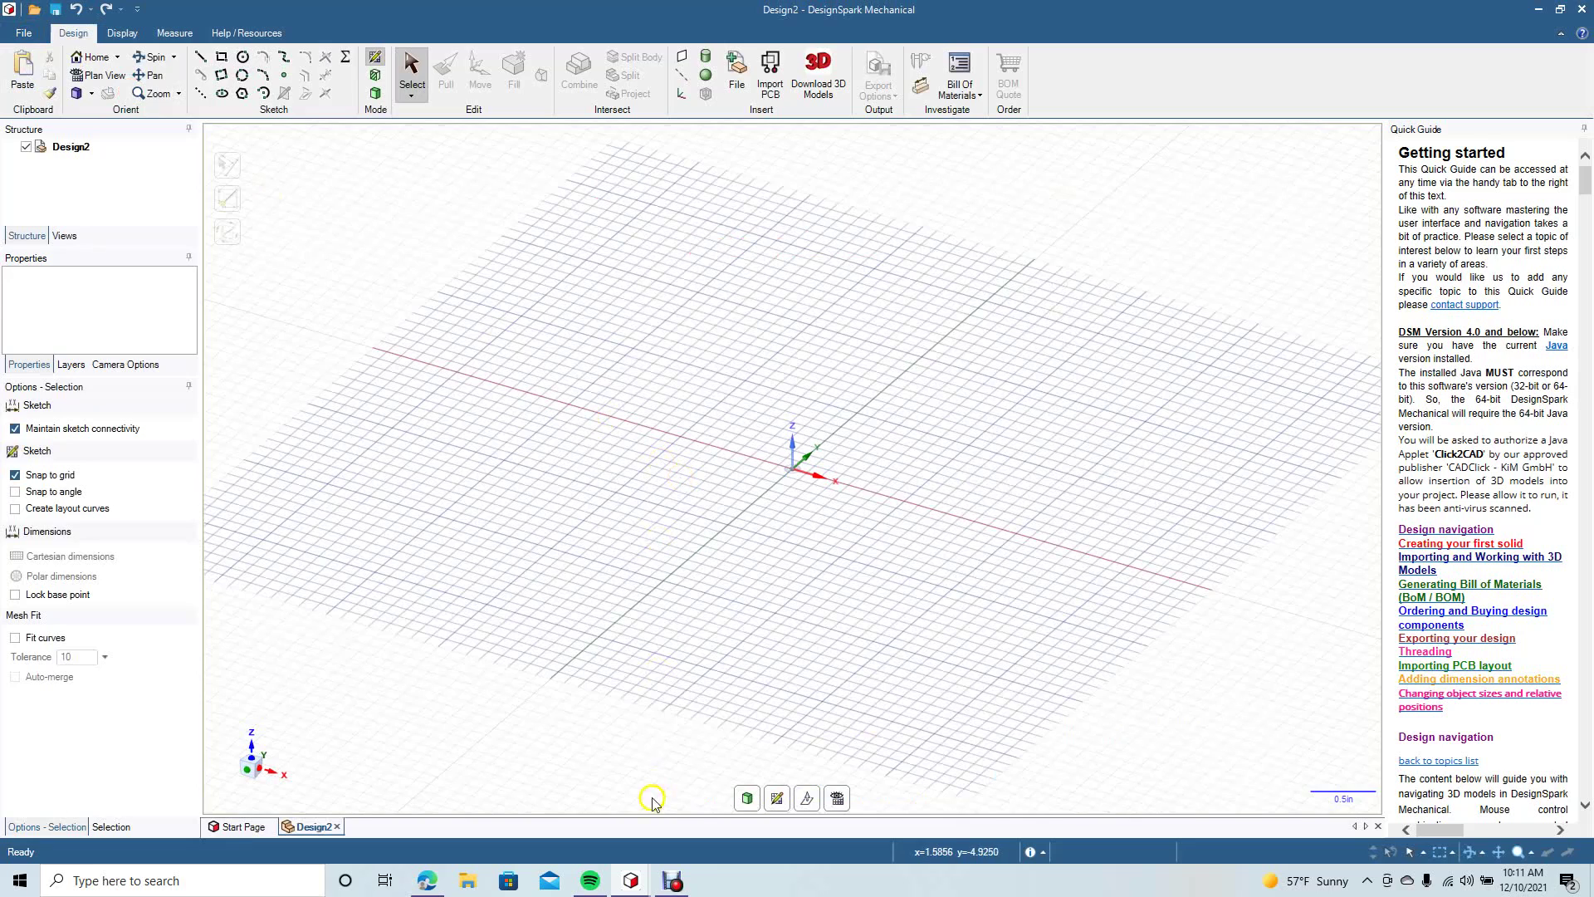
In plan view, sketch connected lines from the origin 1 in along negative X, then up and outward to (-1.25, 0.25).
click(836, 800)
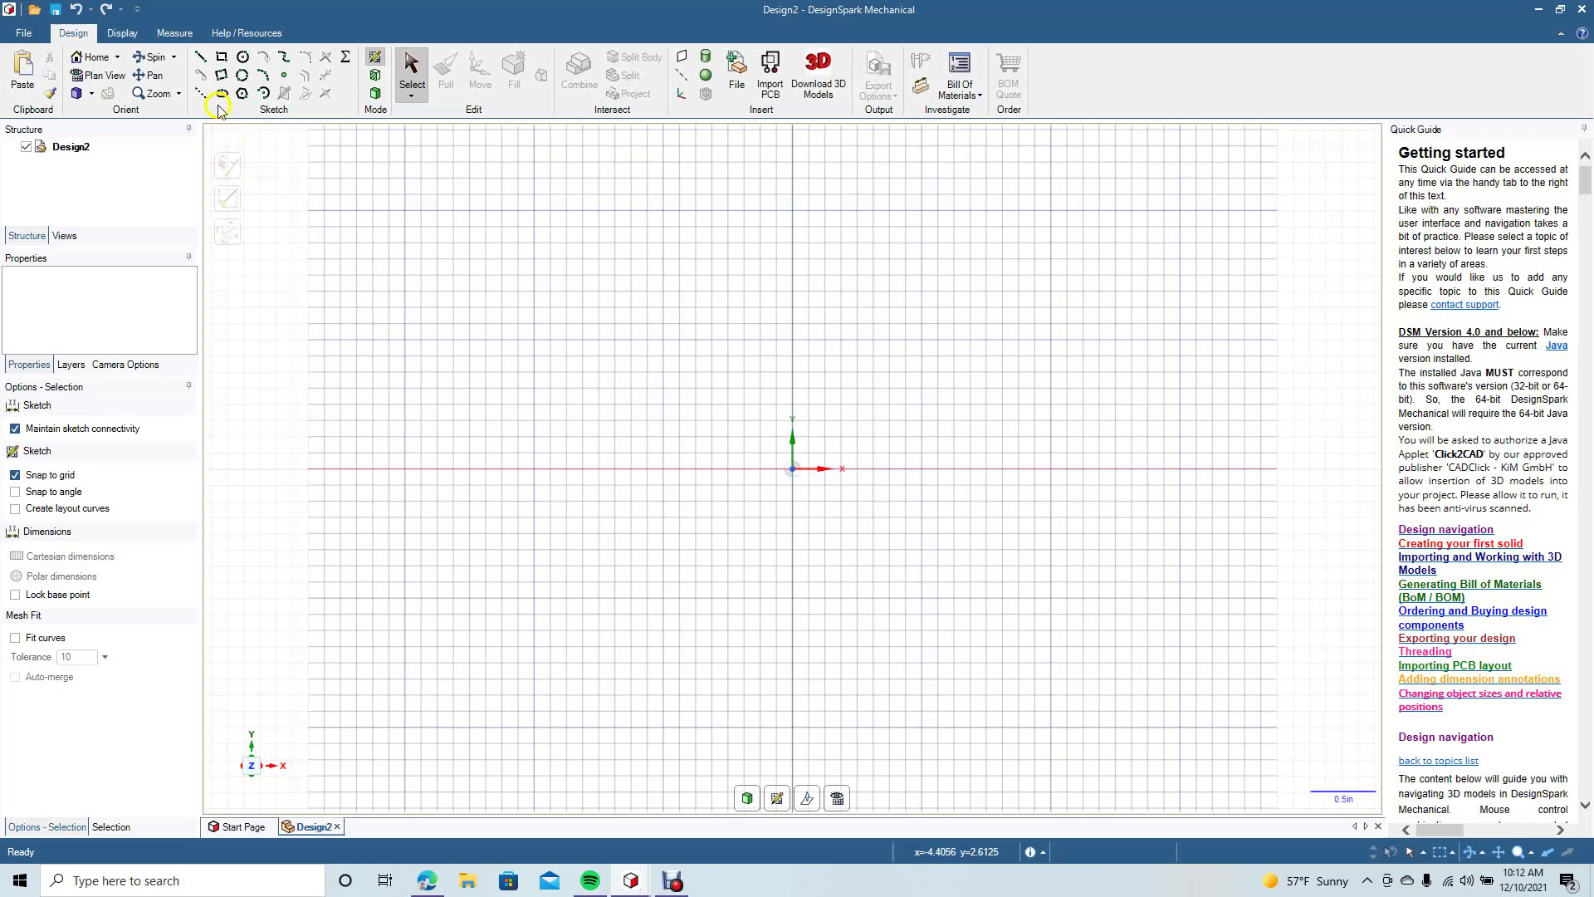
click(200, 56)
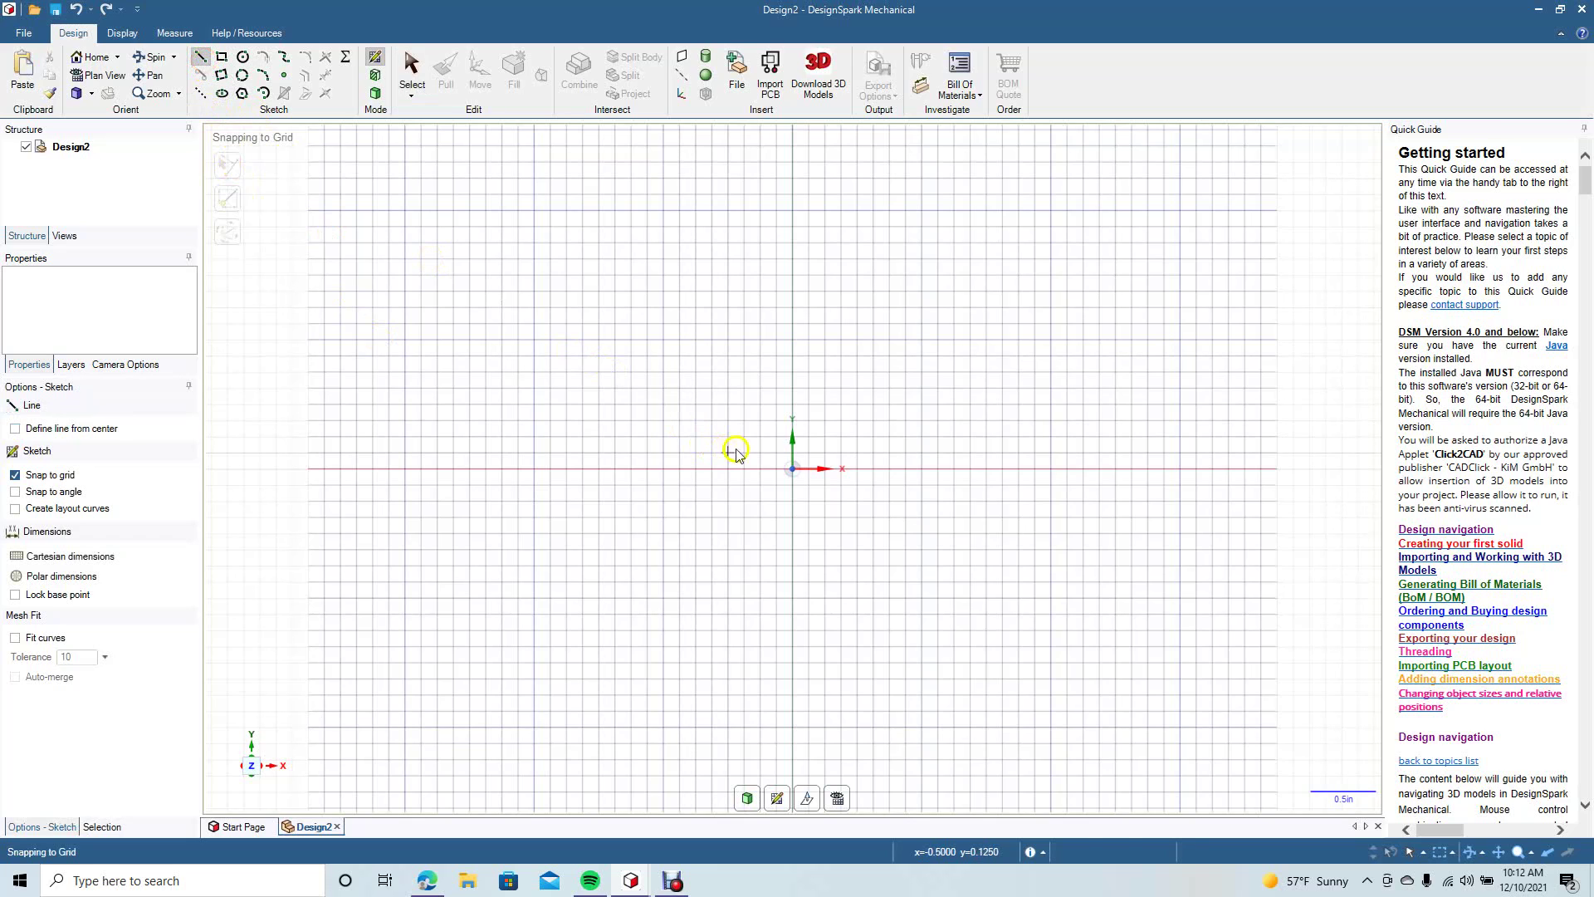
click(792, 469)
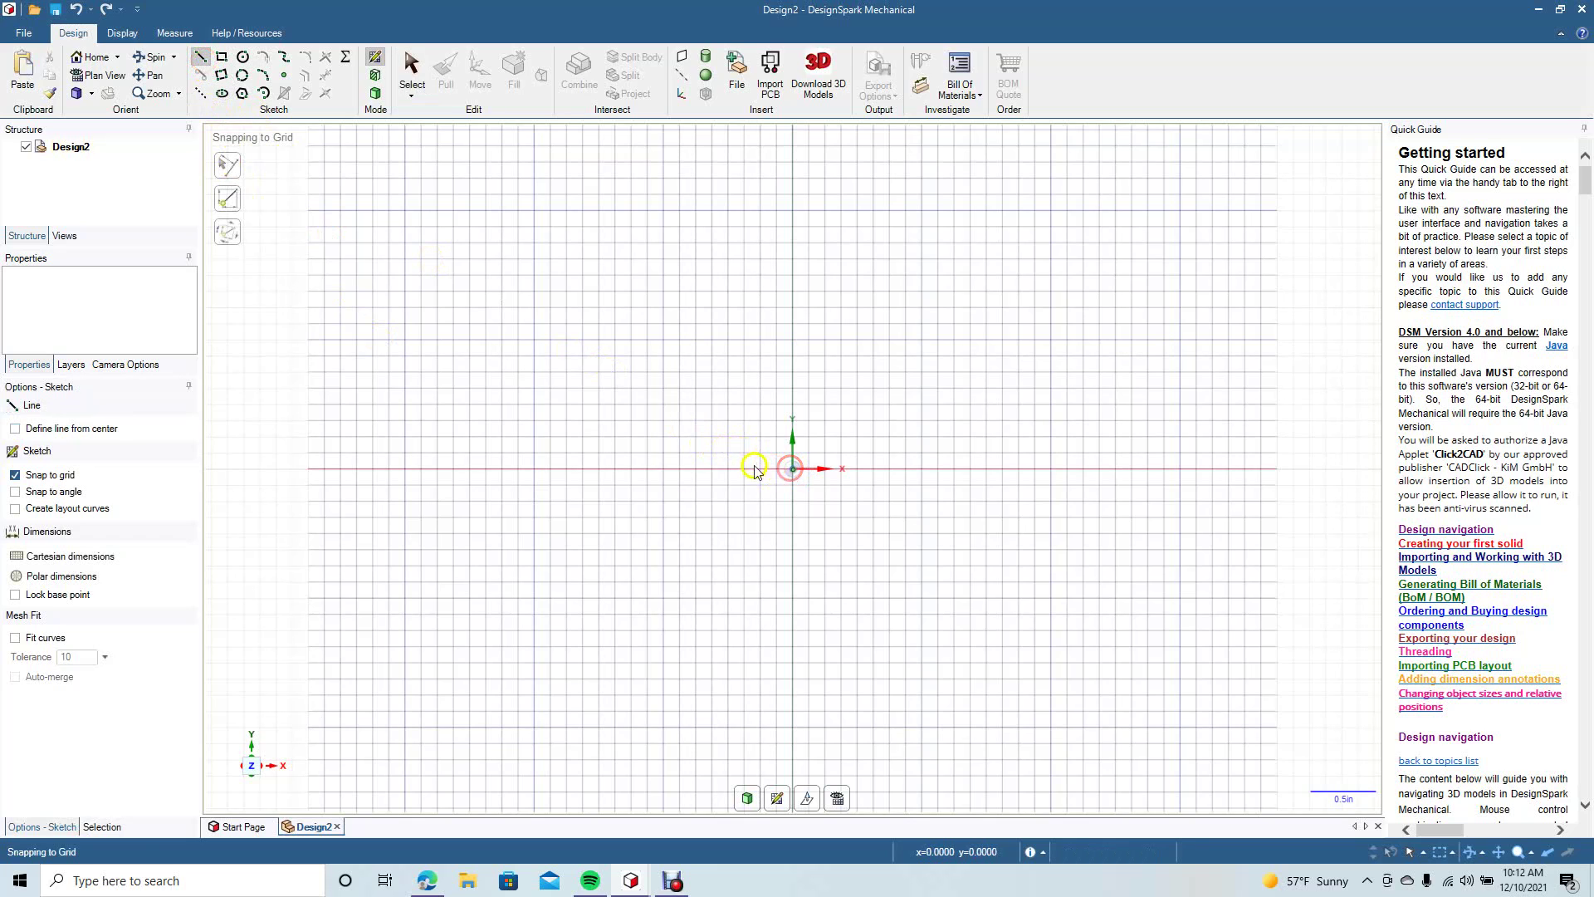
click(661, 472)
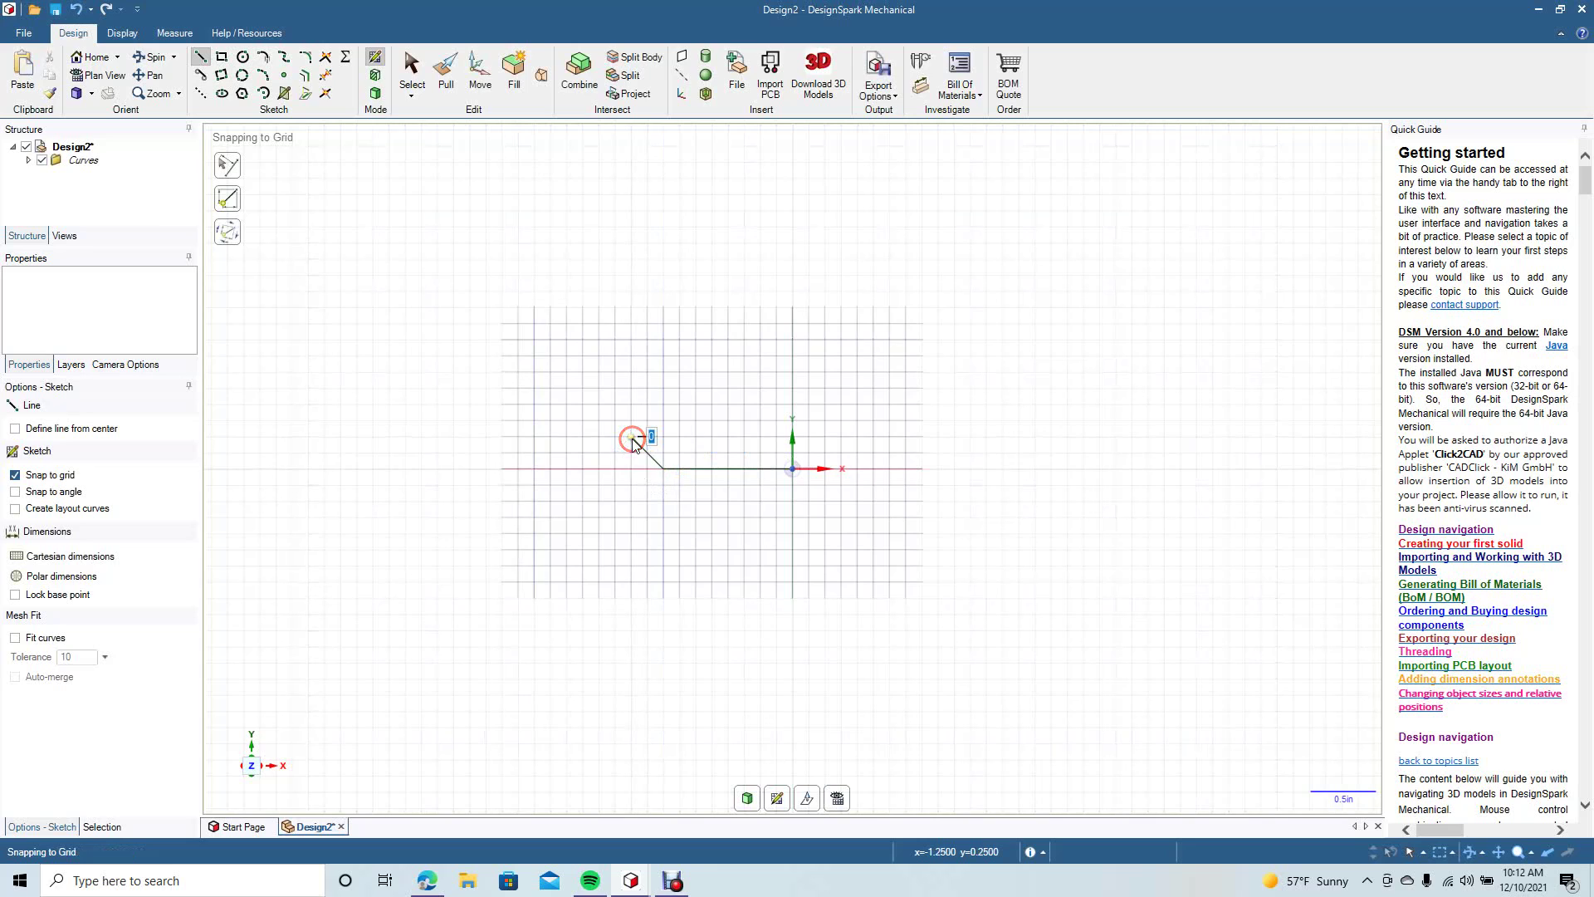
click(411, 71)
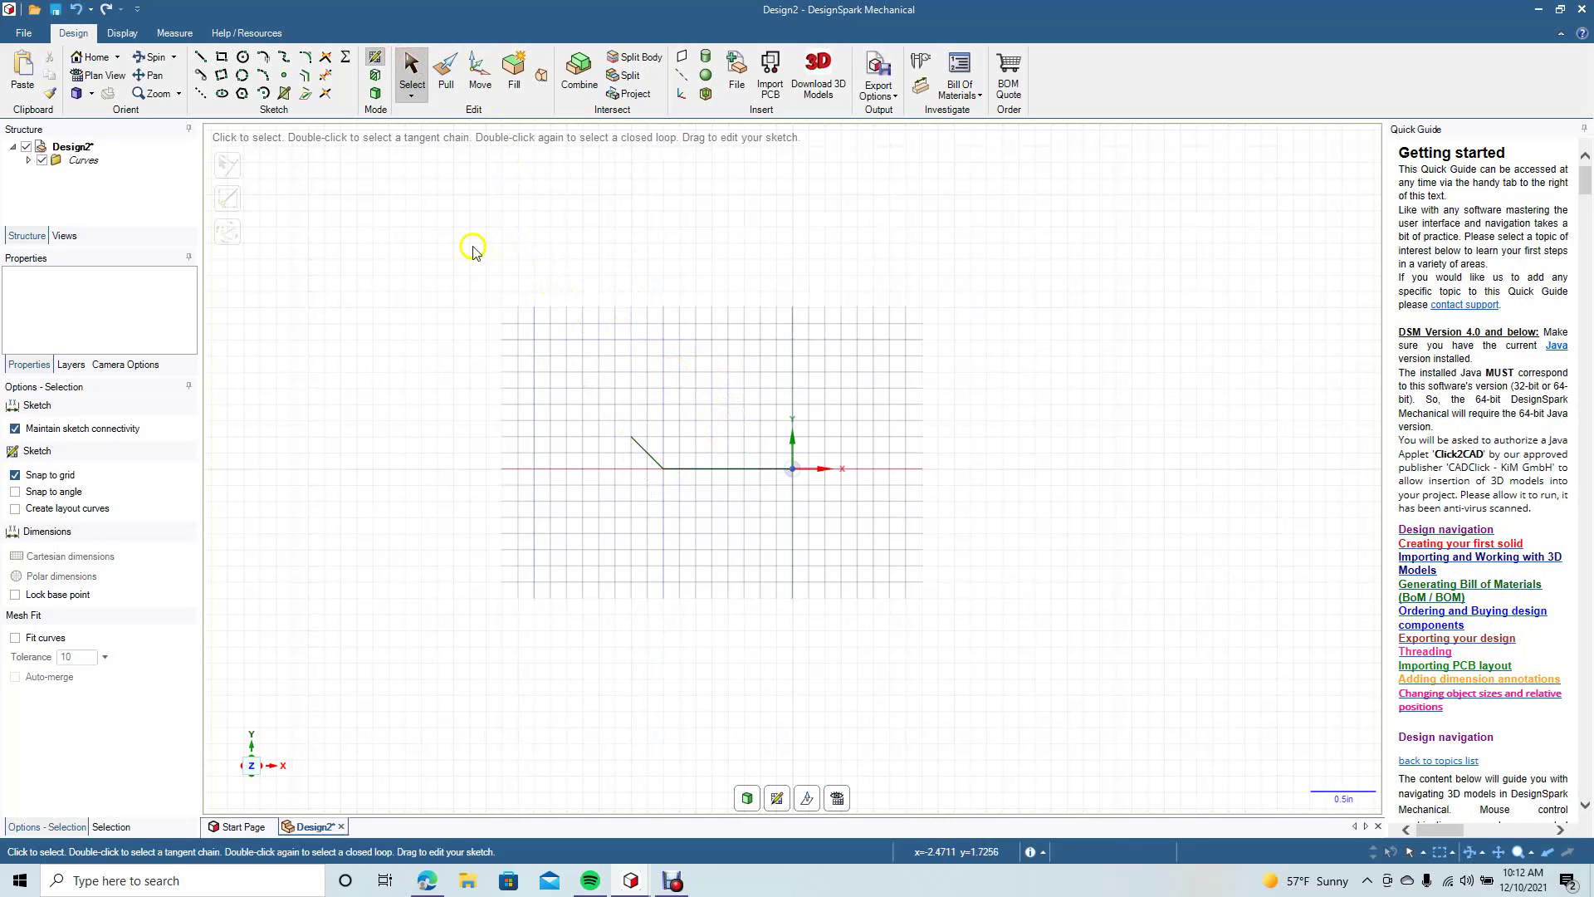
Offset the horizontal line upward by 0.125 in and offset the slanted line to the same inner side.
click(307, 83)
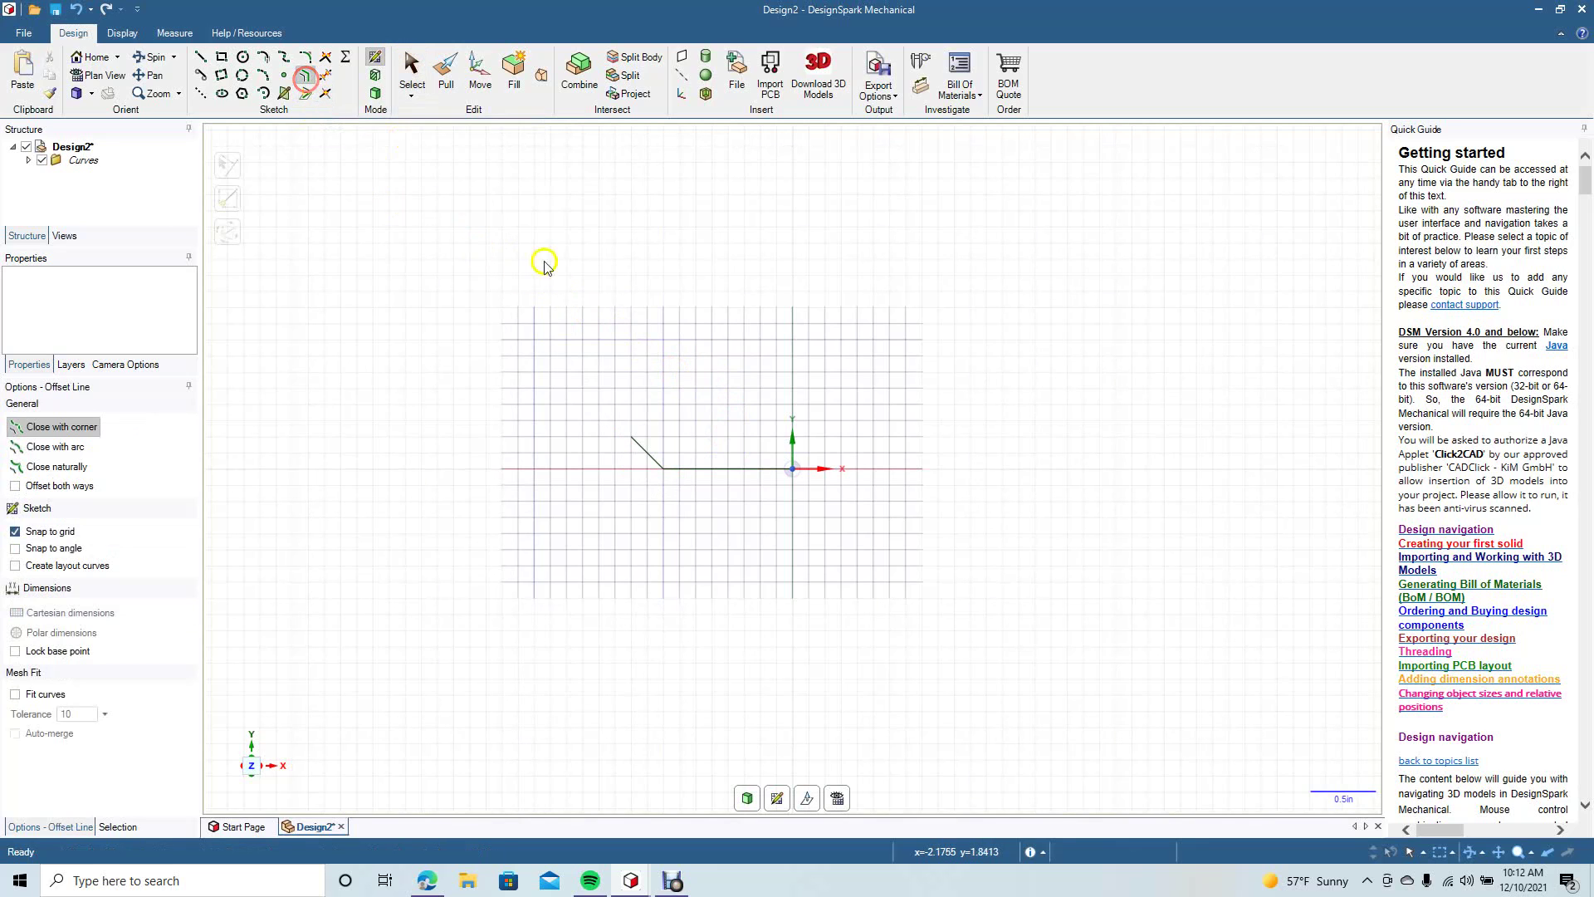
click(714, 469)
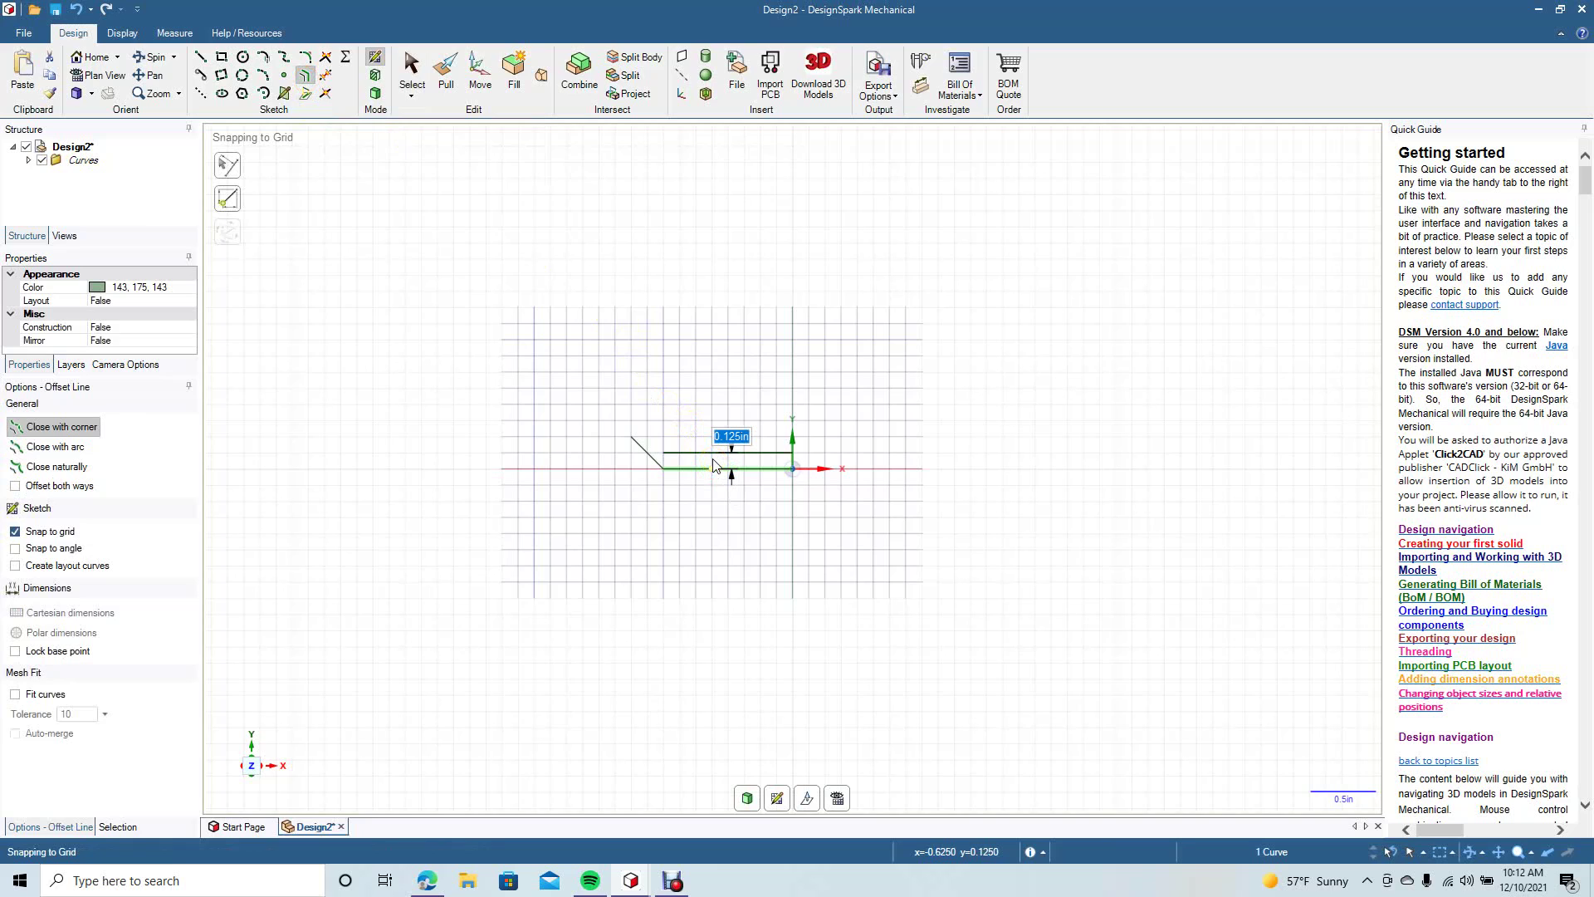
click(714, 465)
click(653, 457)
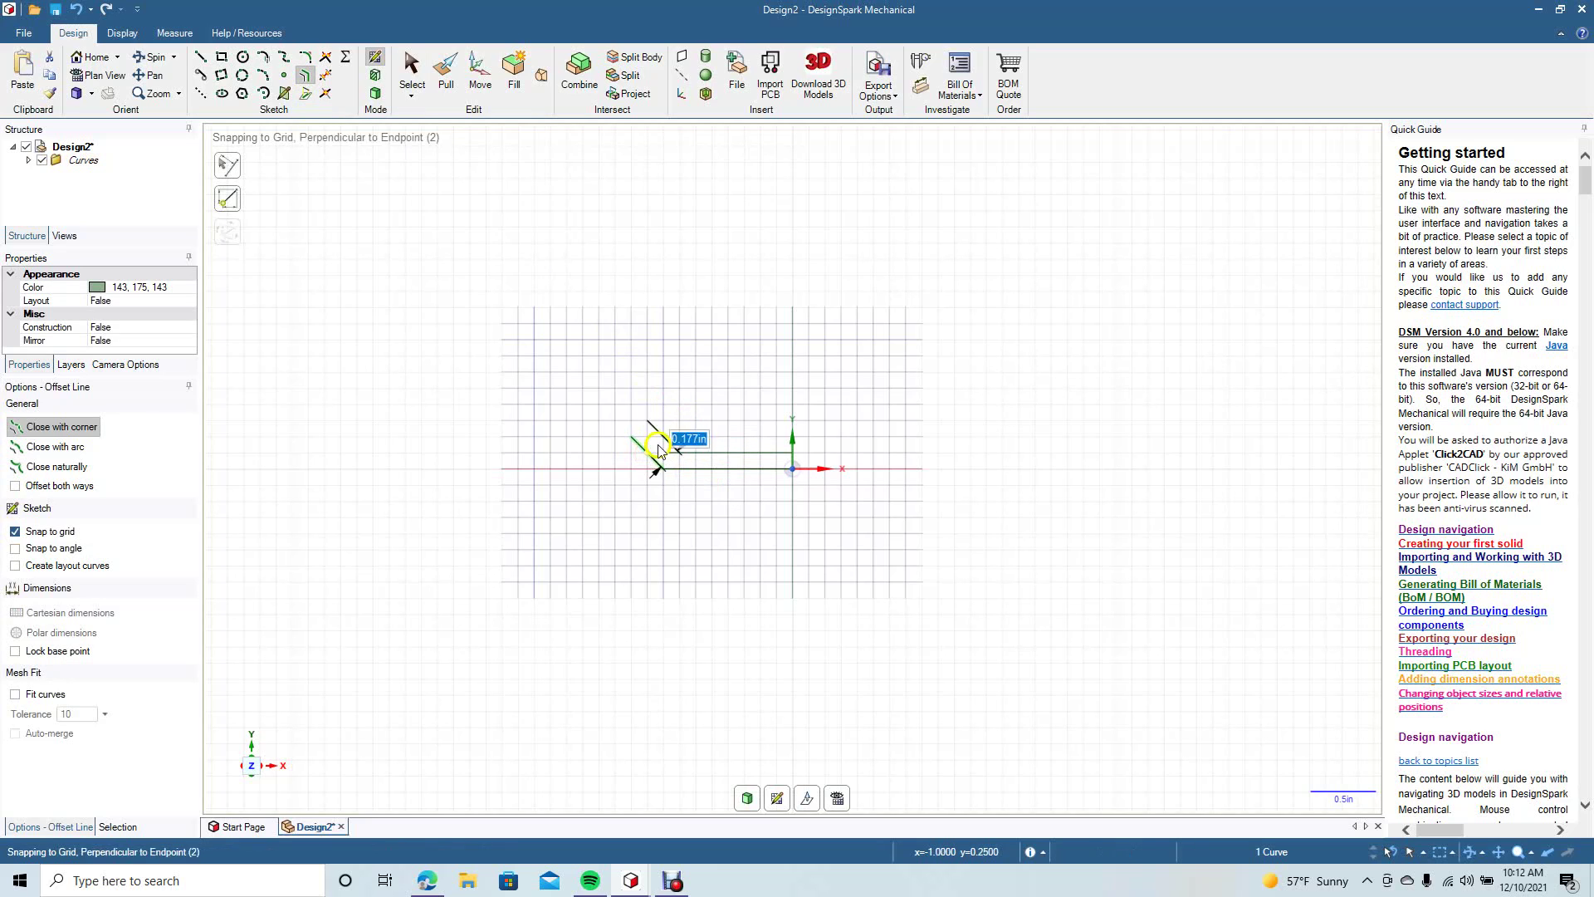
key(BackSpace)
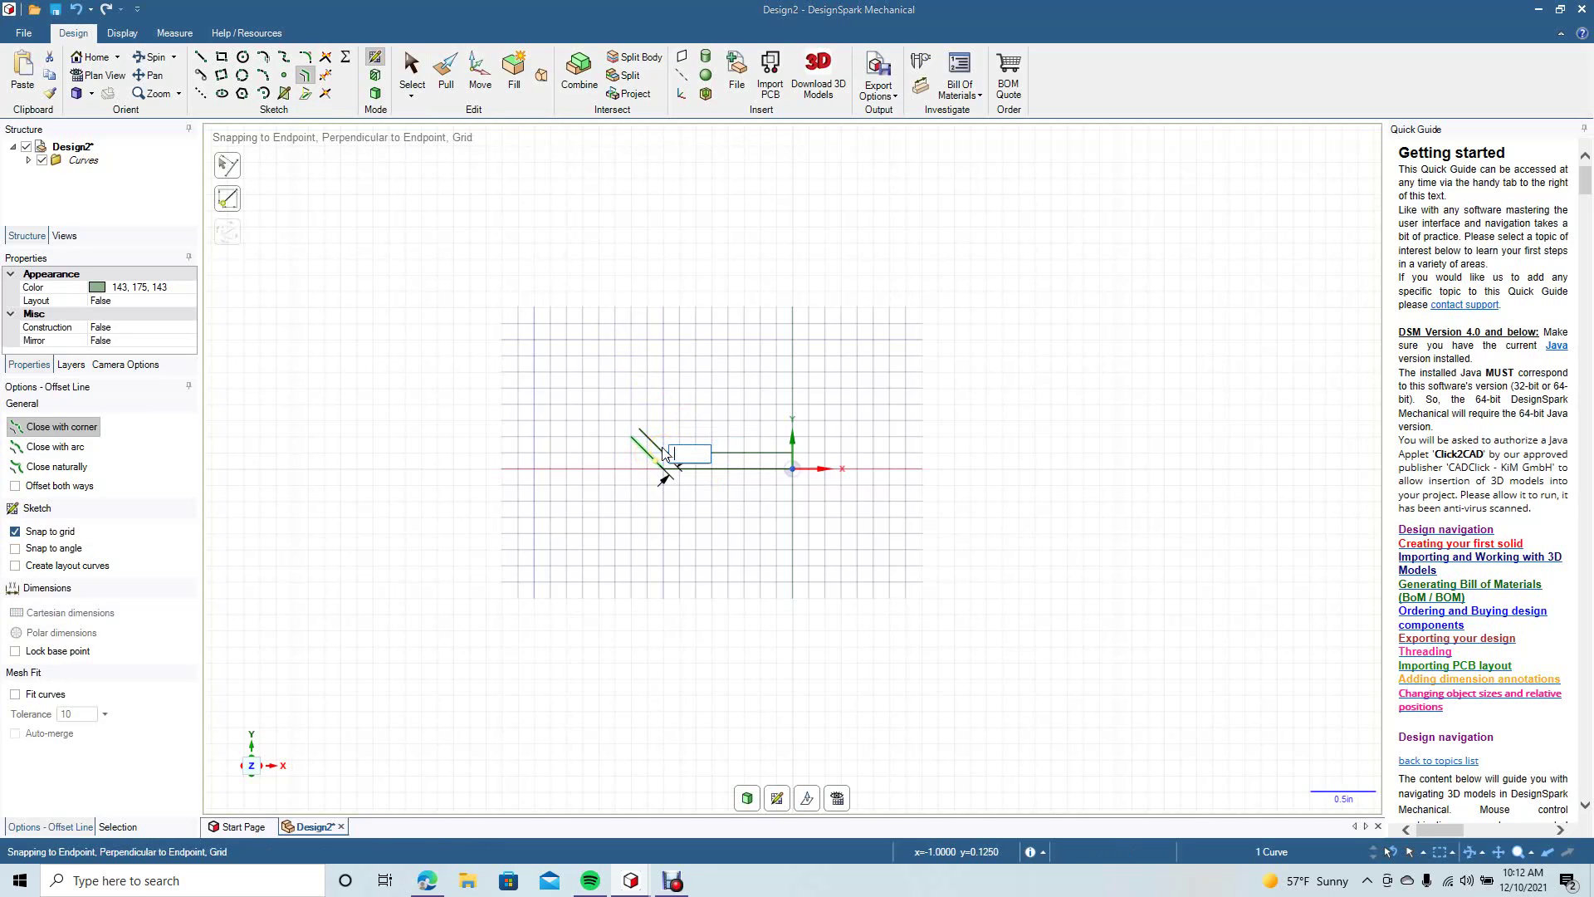
key(Return)
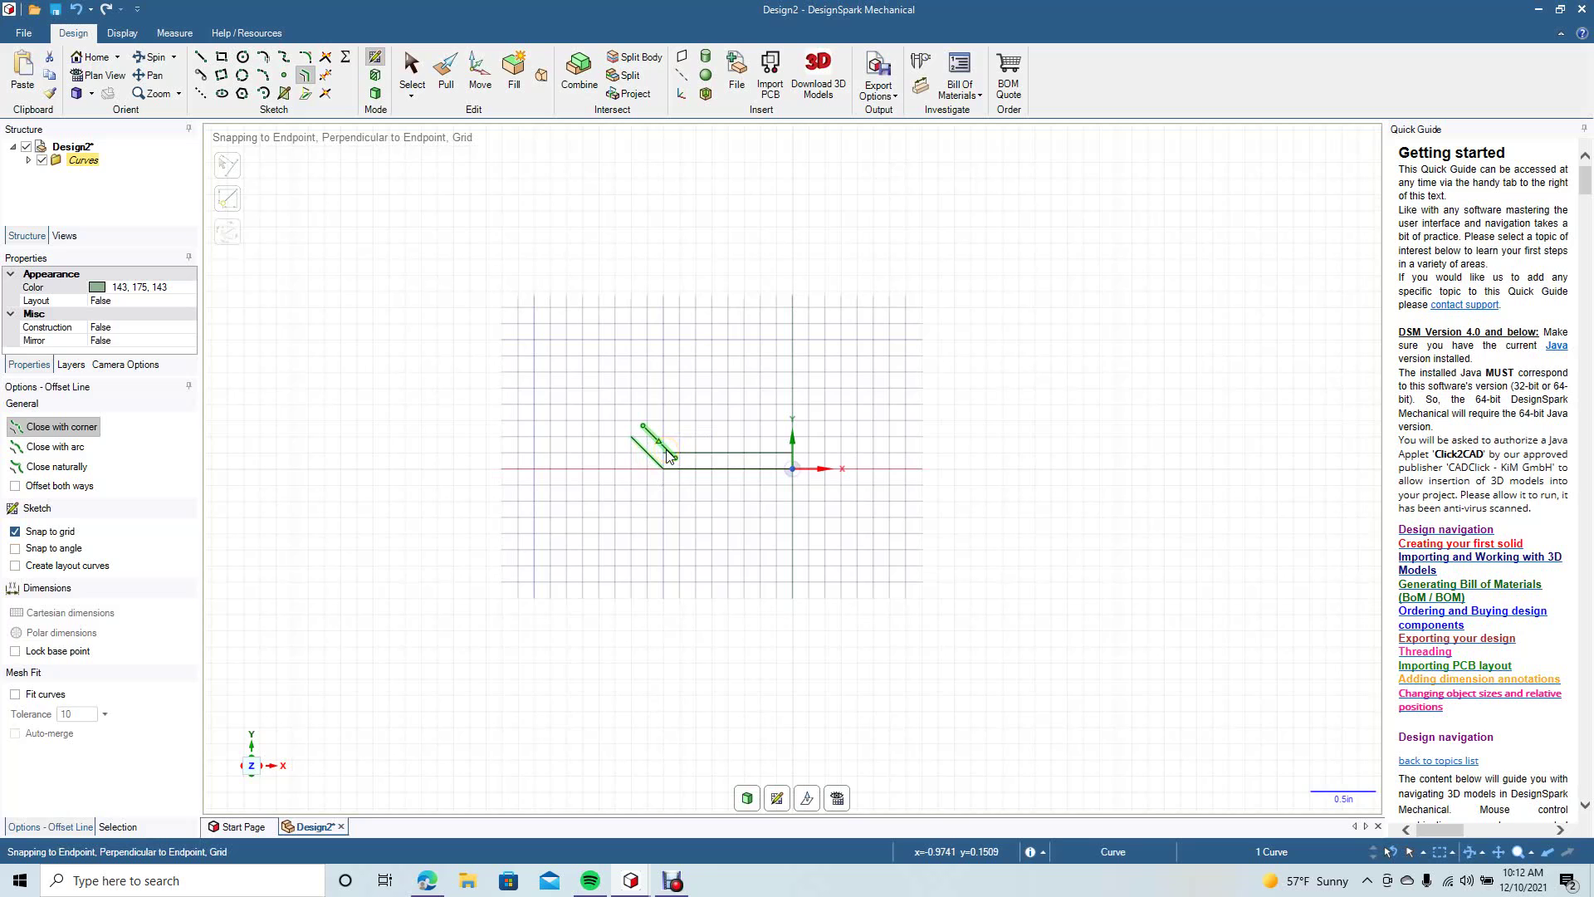
click(415, 68)
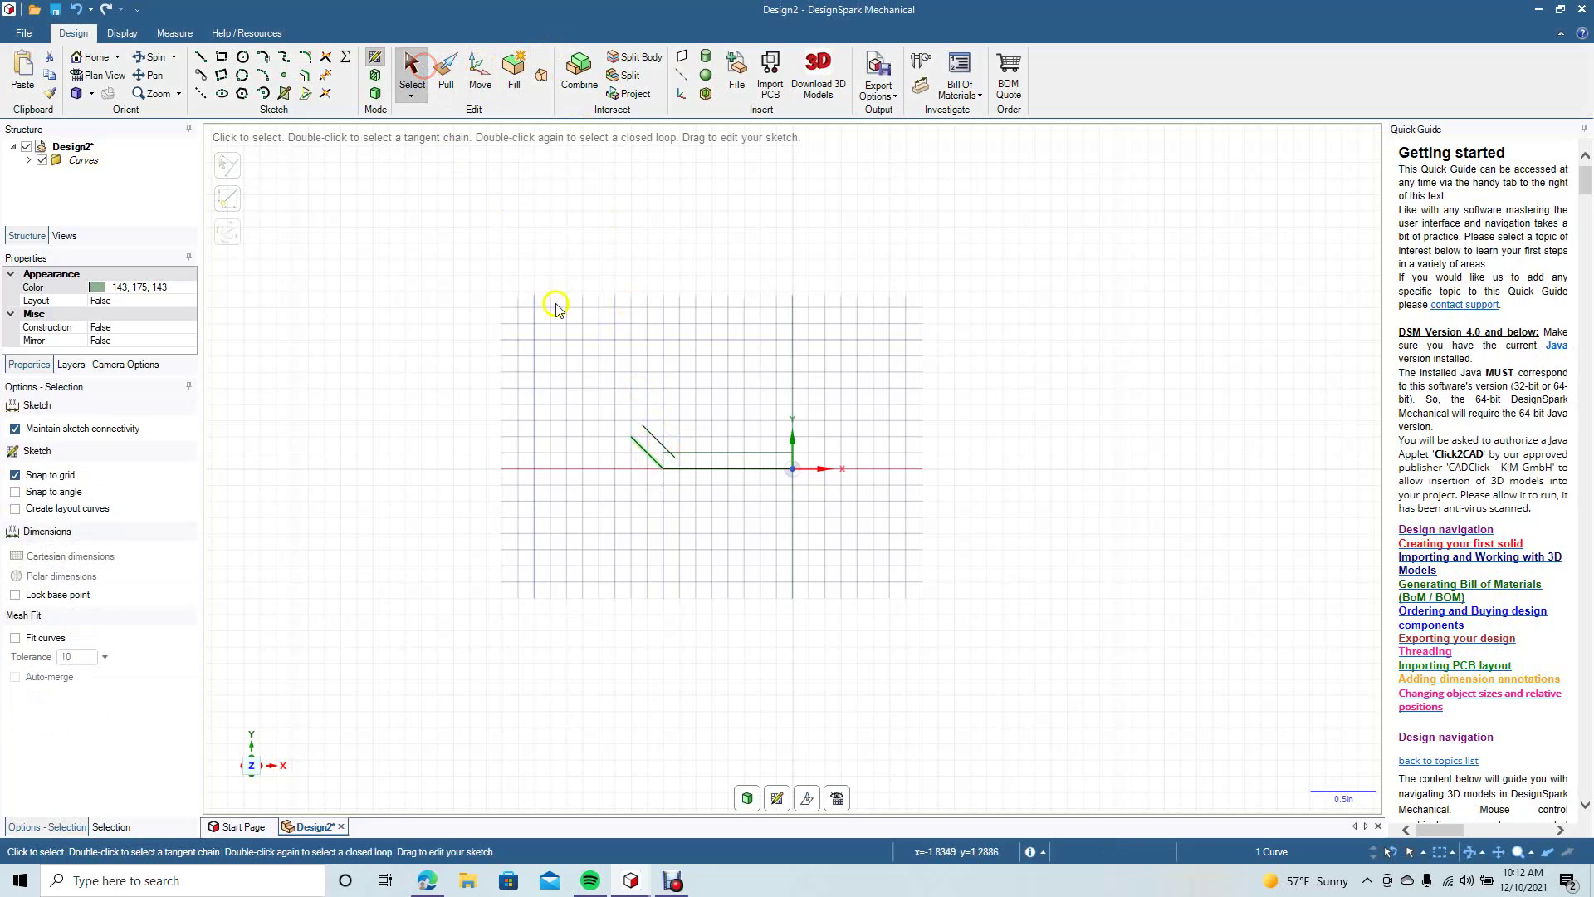
Sketch a short horizontal line outward from the upper end of the slanted offset line, past the original slanted line.
scroll(640, 401, up, 3)
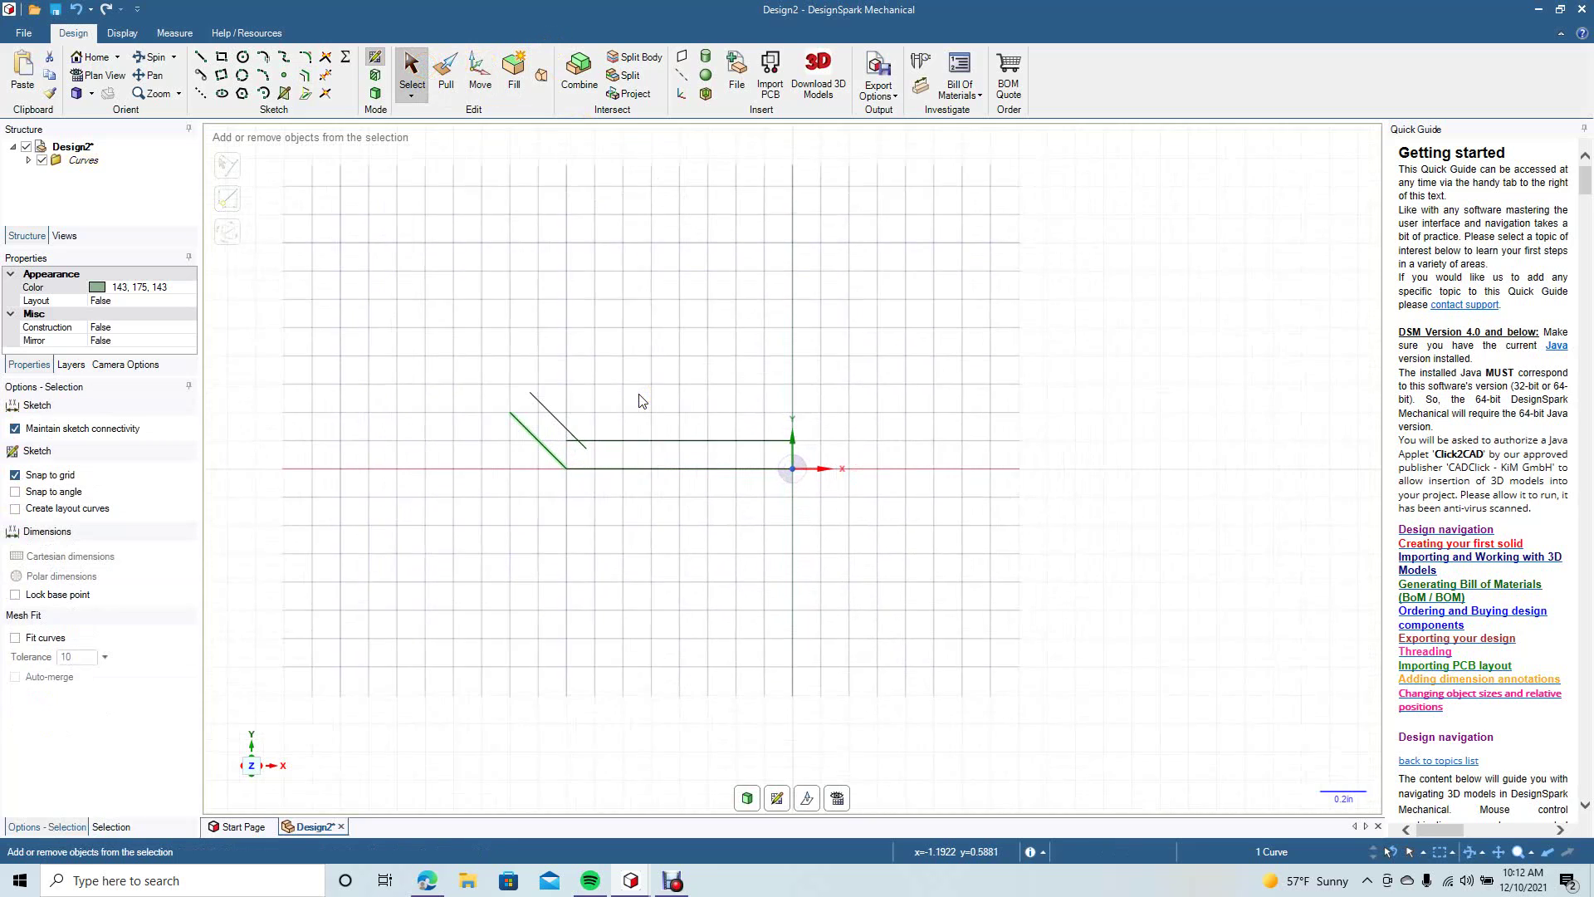
click(201, 58)
click(494, 381)
click(438, 381)
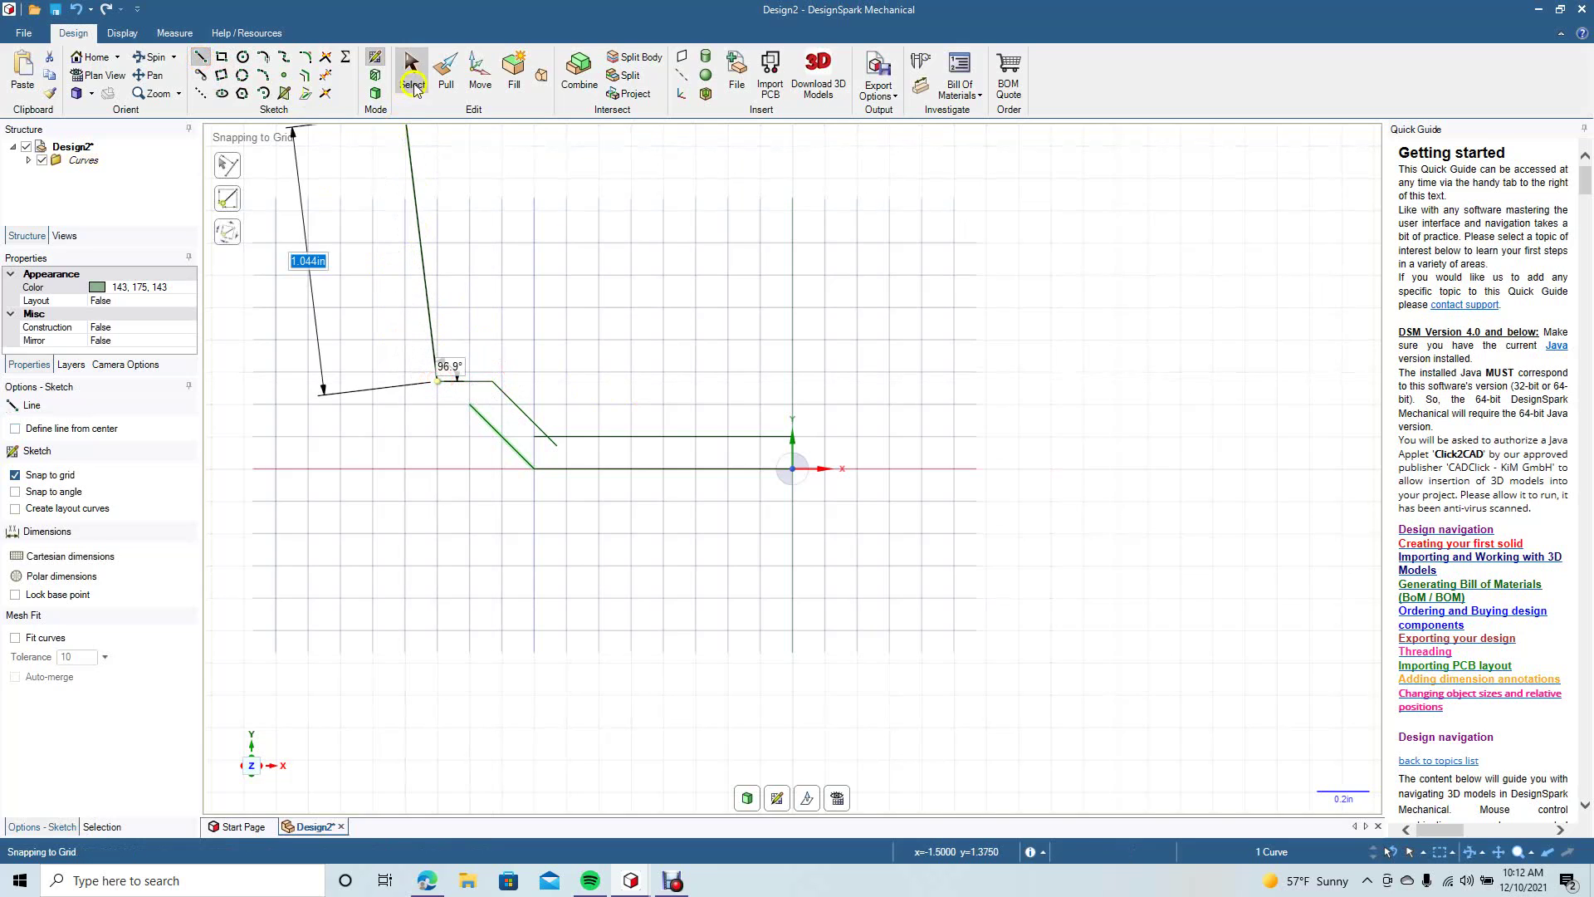
click(414, 81)
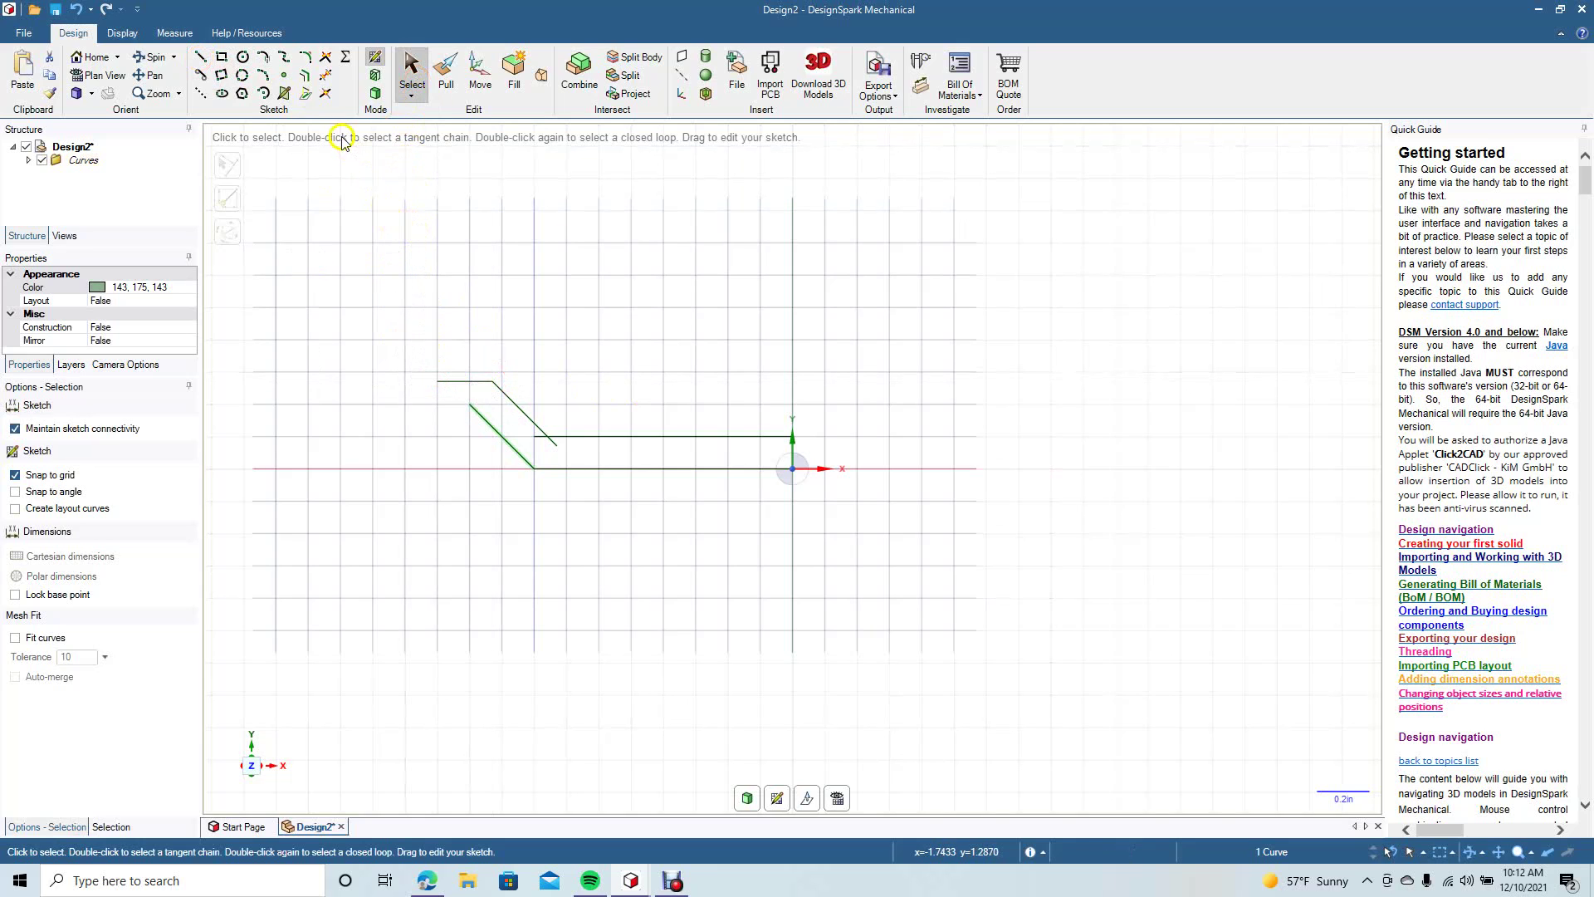
Join the outer slanted line and the short top line in a corner, and trim the crossing ends at the inner bend.
click(325, 65)
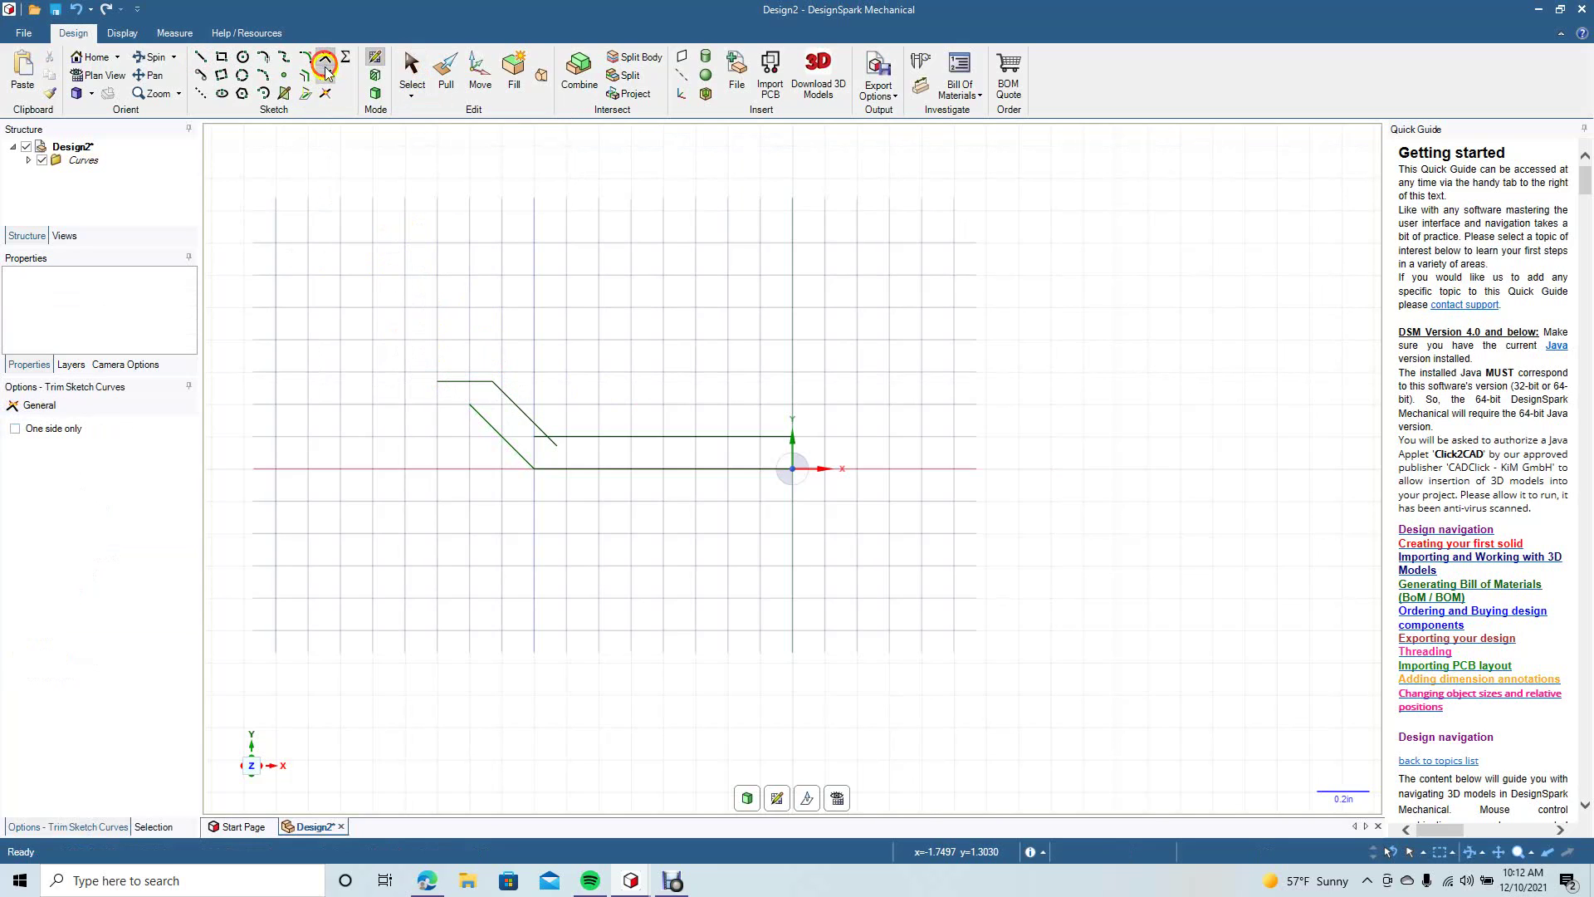
click(467, 383)
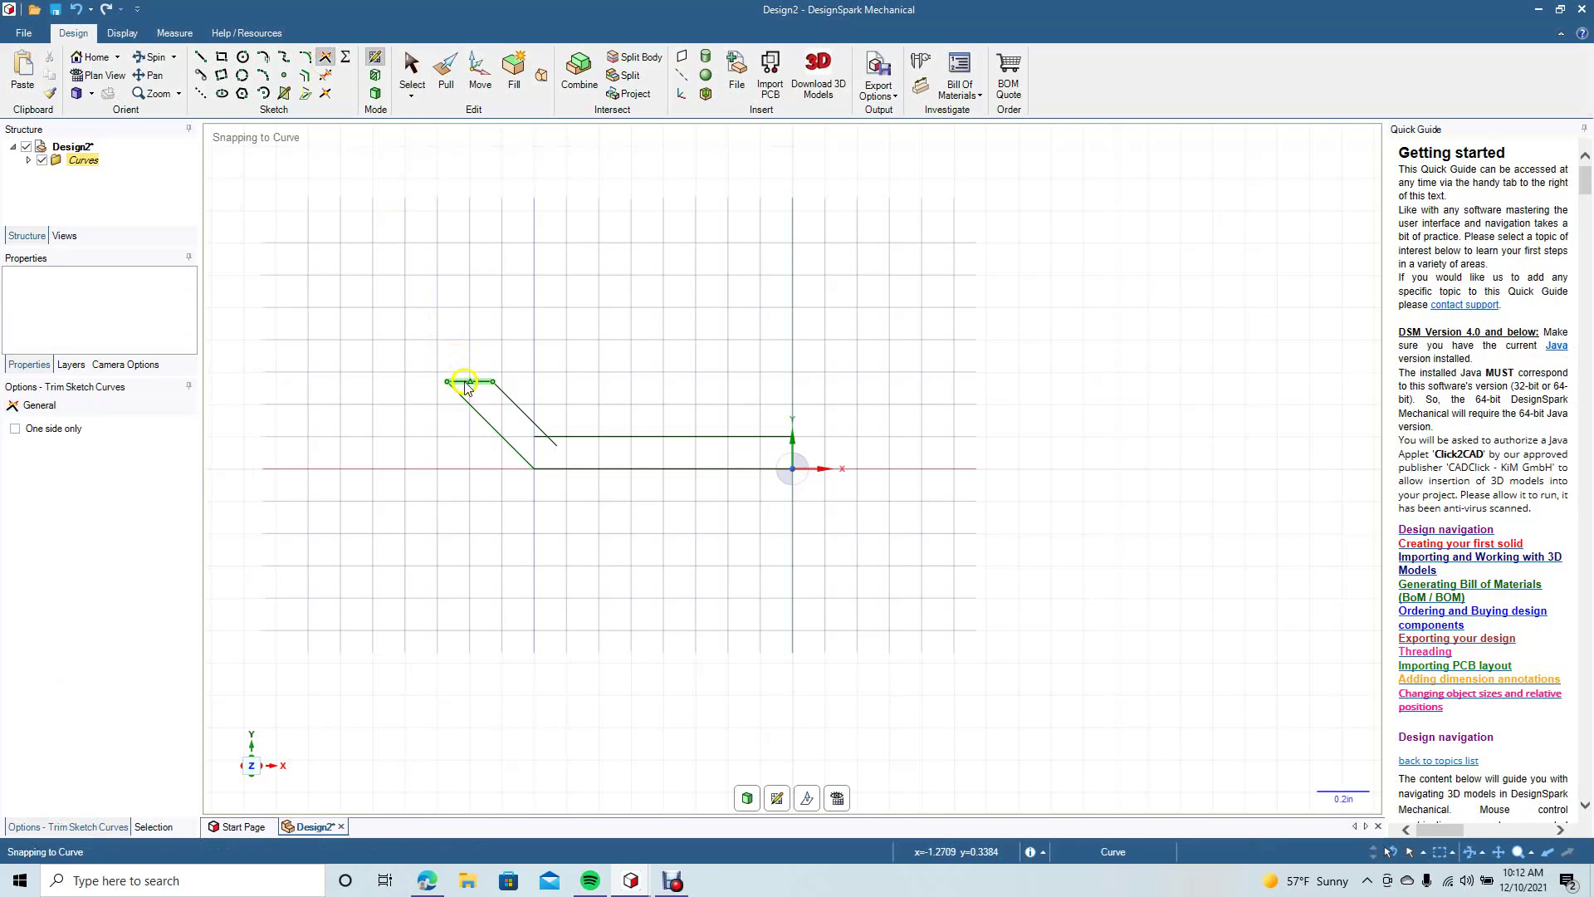
click(412, 74)
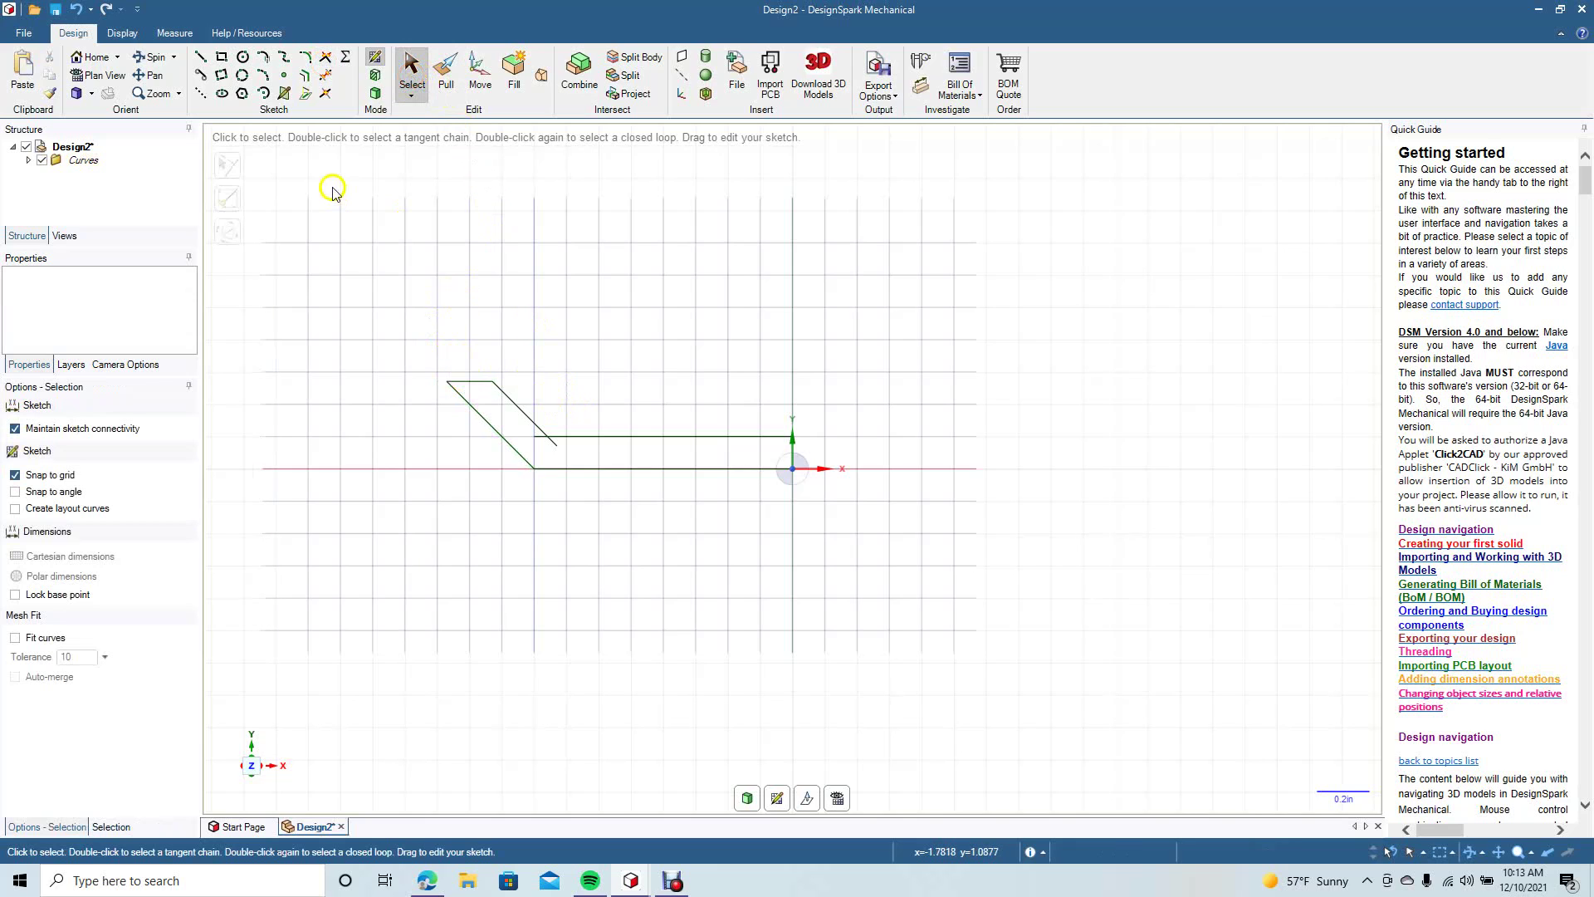
click(324, 76)
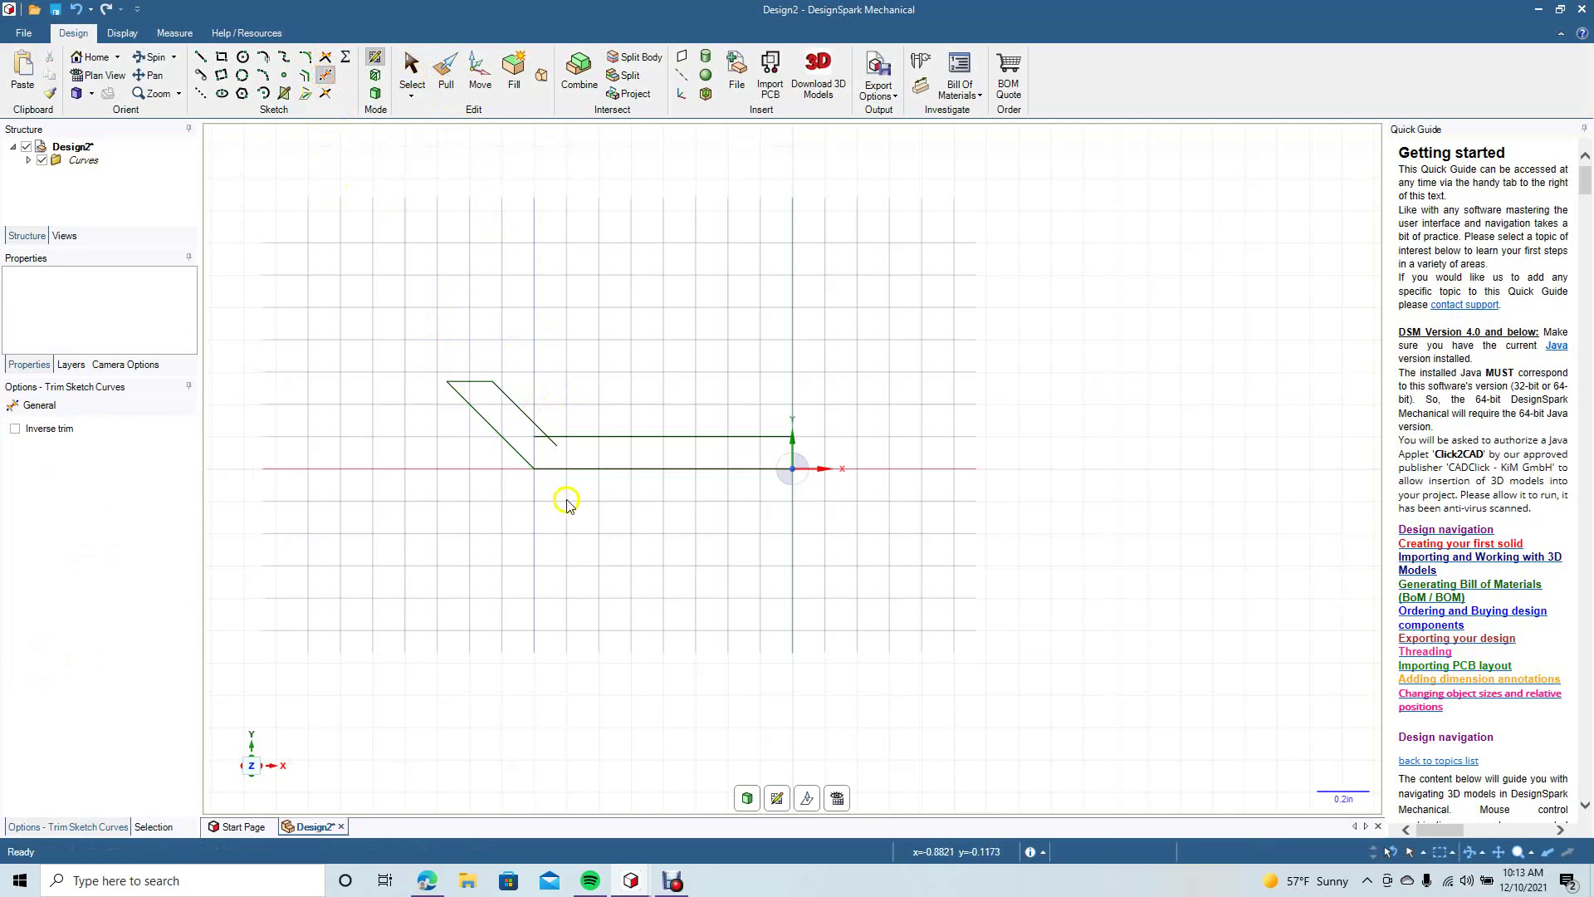
click(542, 436)
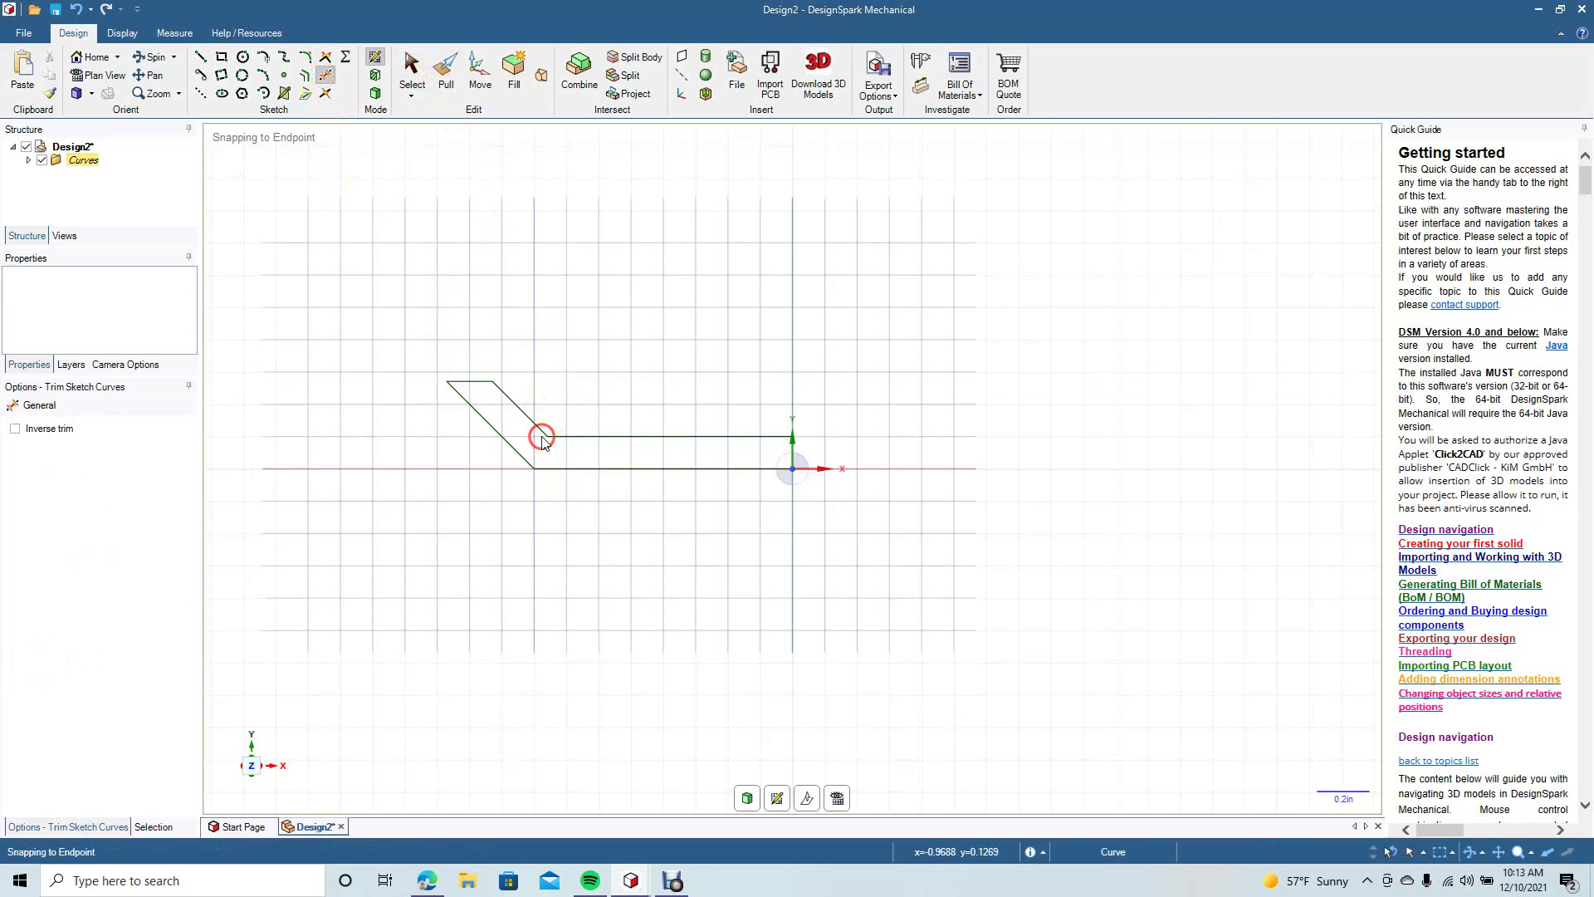
Round the profile's inner bend, and round its outer bend with a radius of about 0.302 in.
click(308, 60)
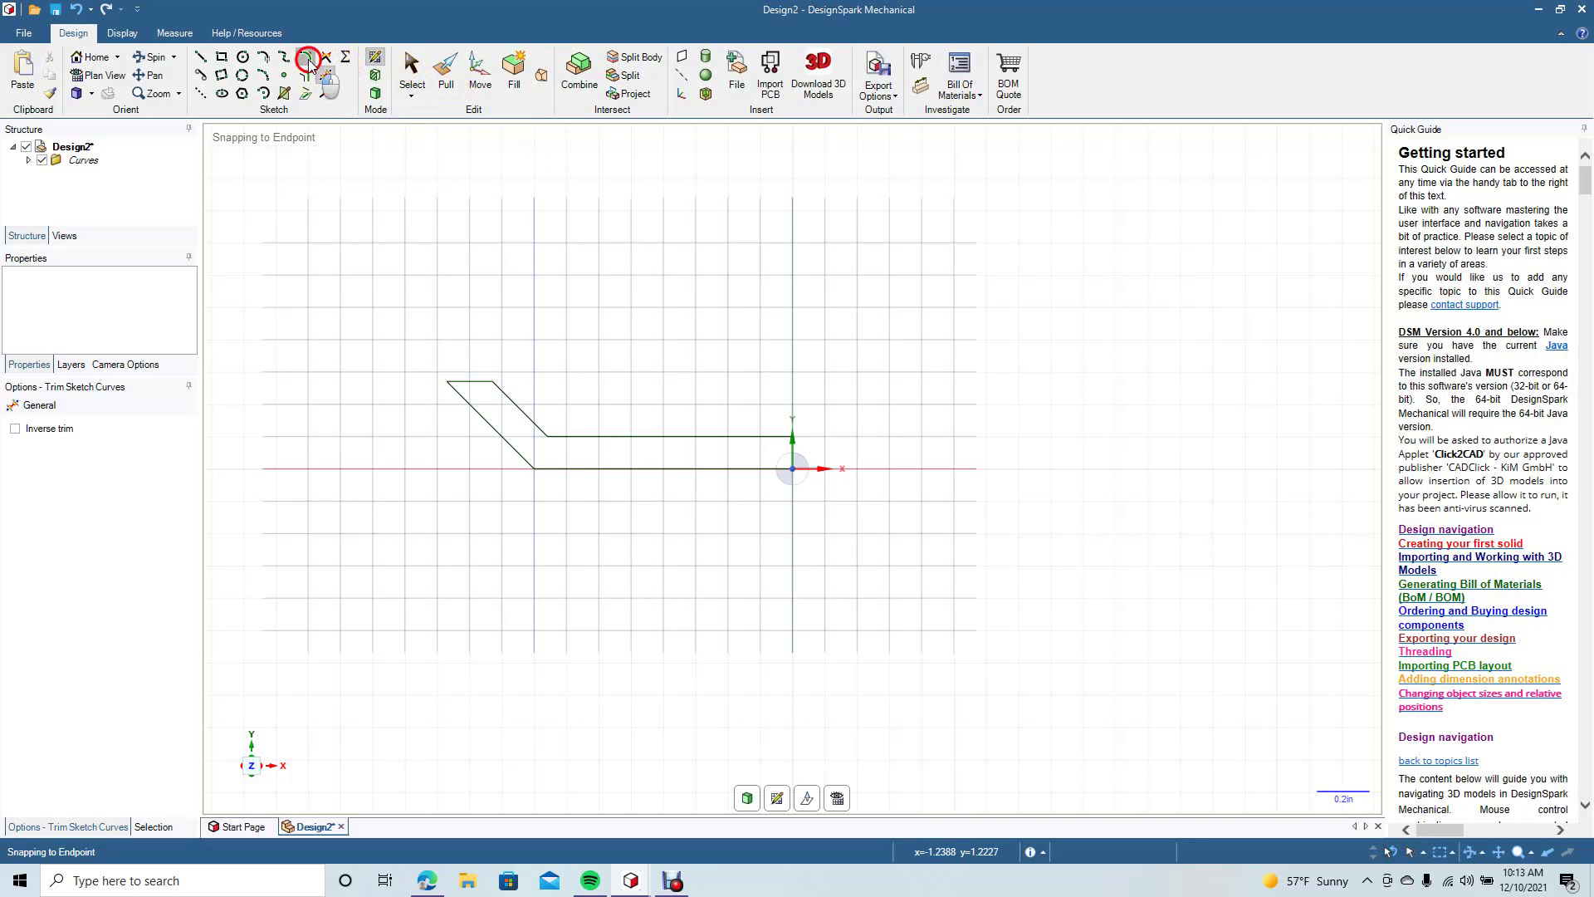
click(539, 427)
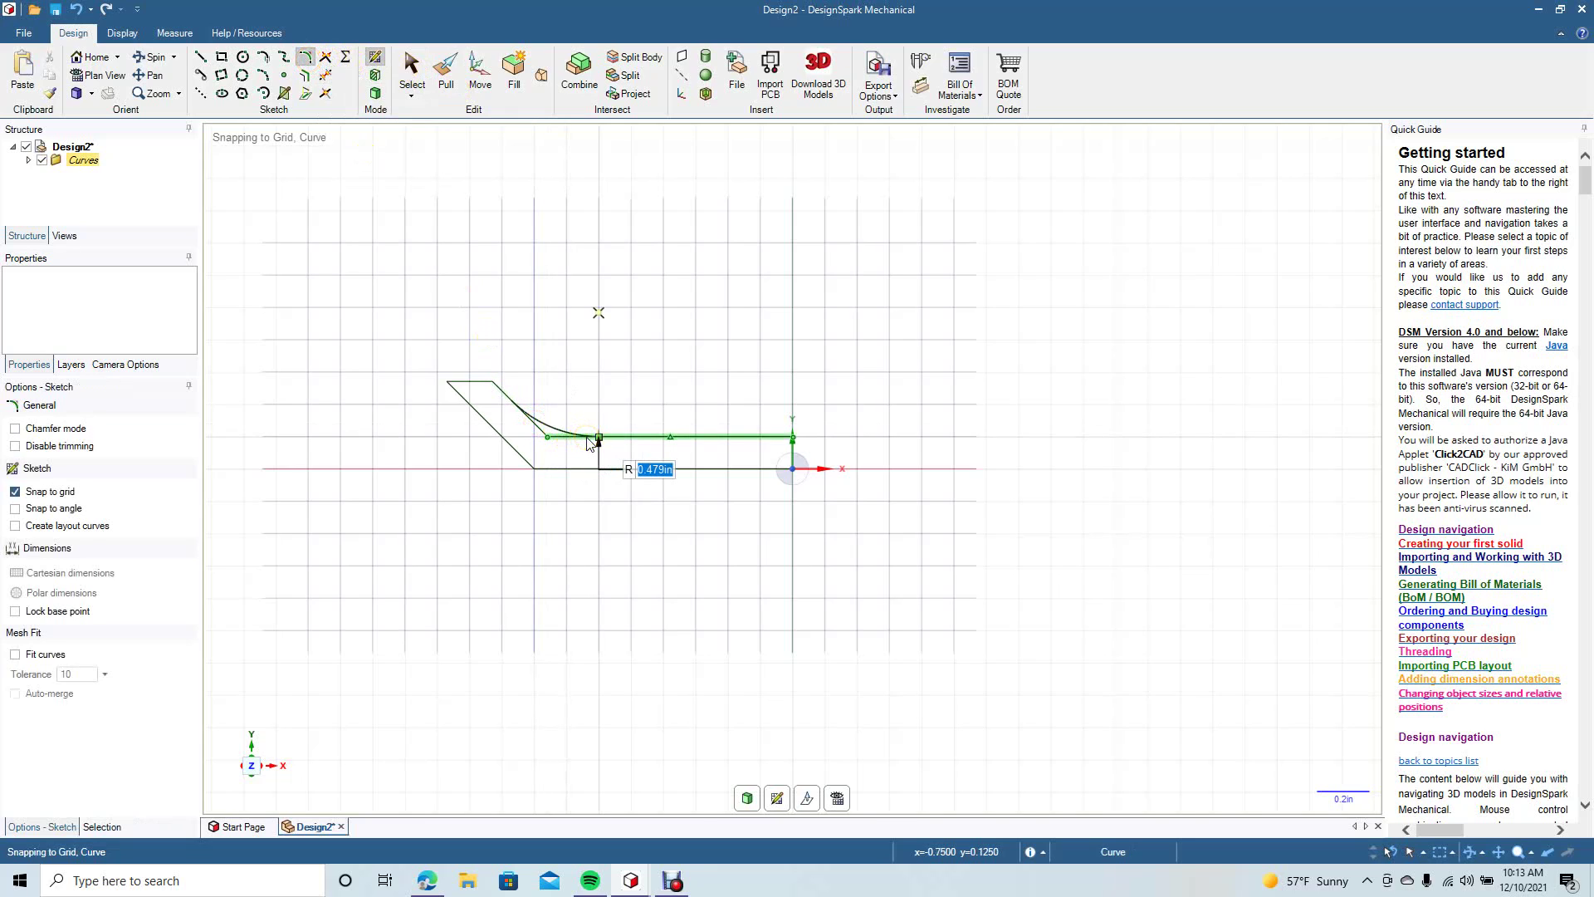
click(583, 440)
click(521, 455)
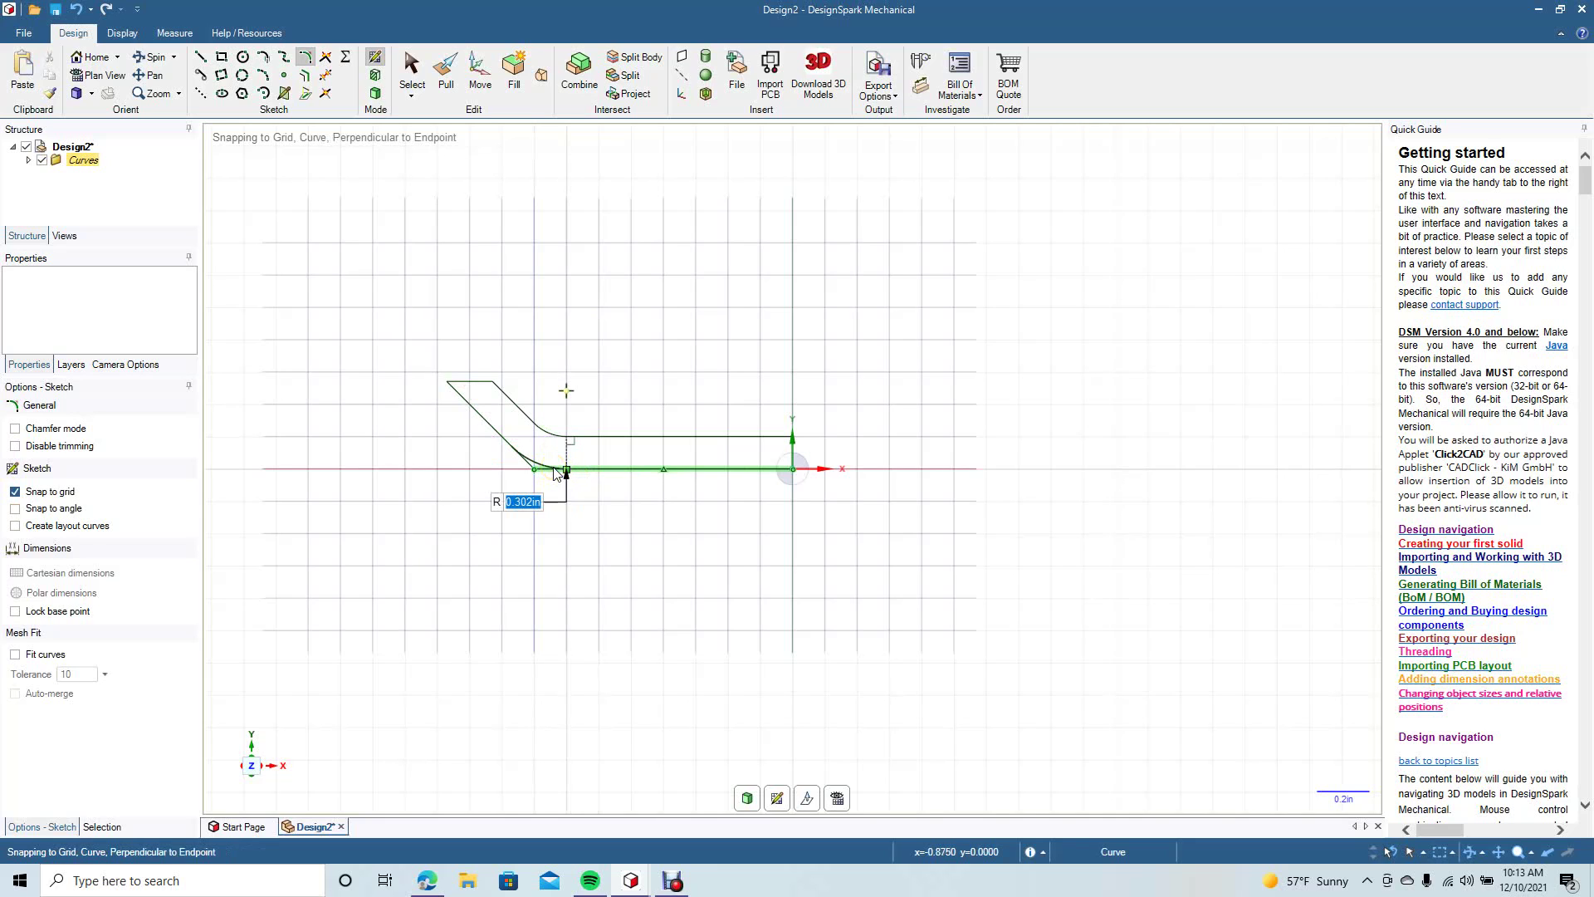
click(555, 474)
click(419, 80)
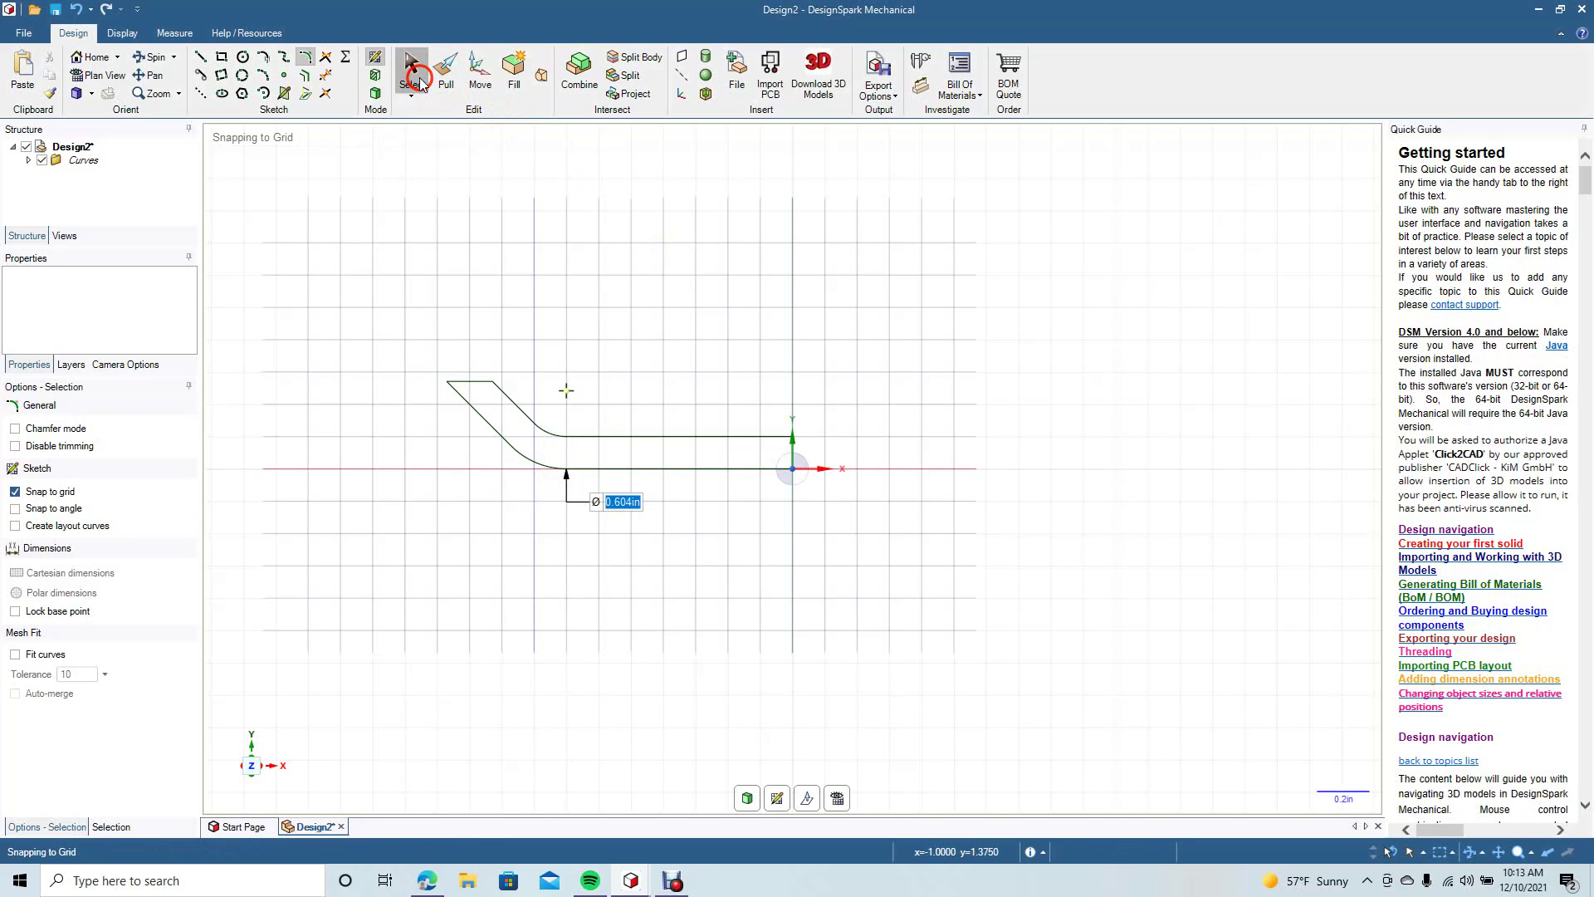
click(541, 260)
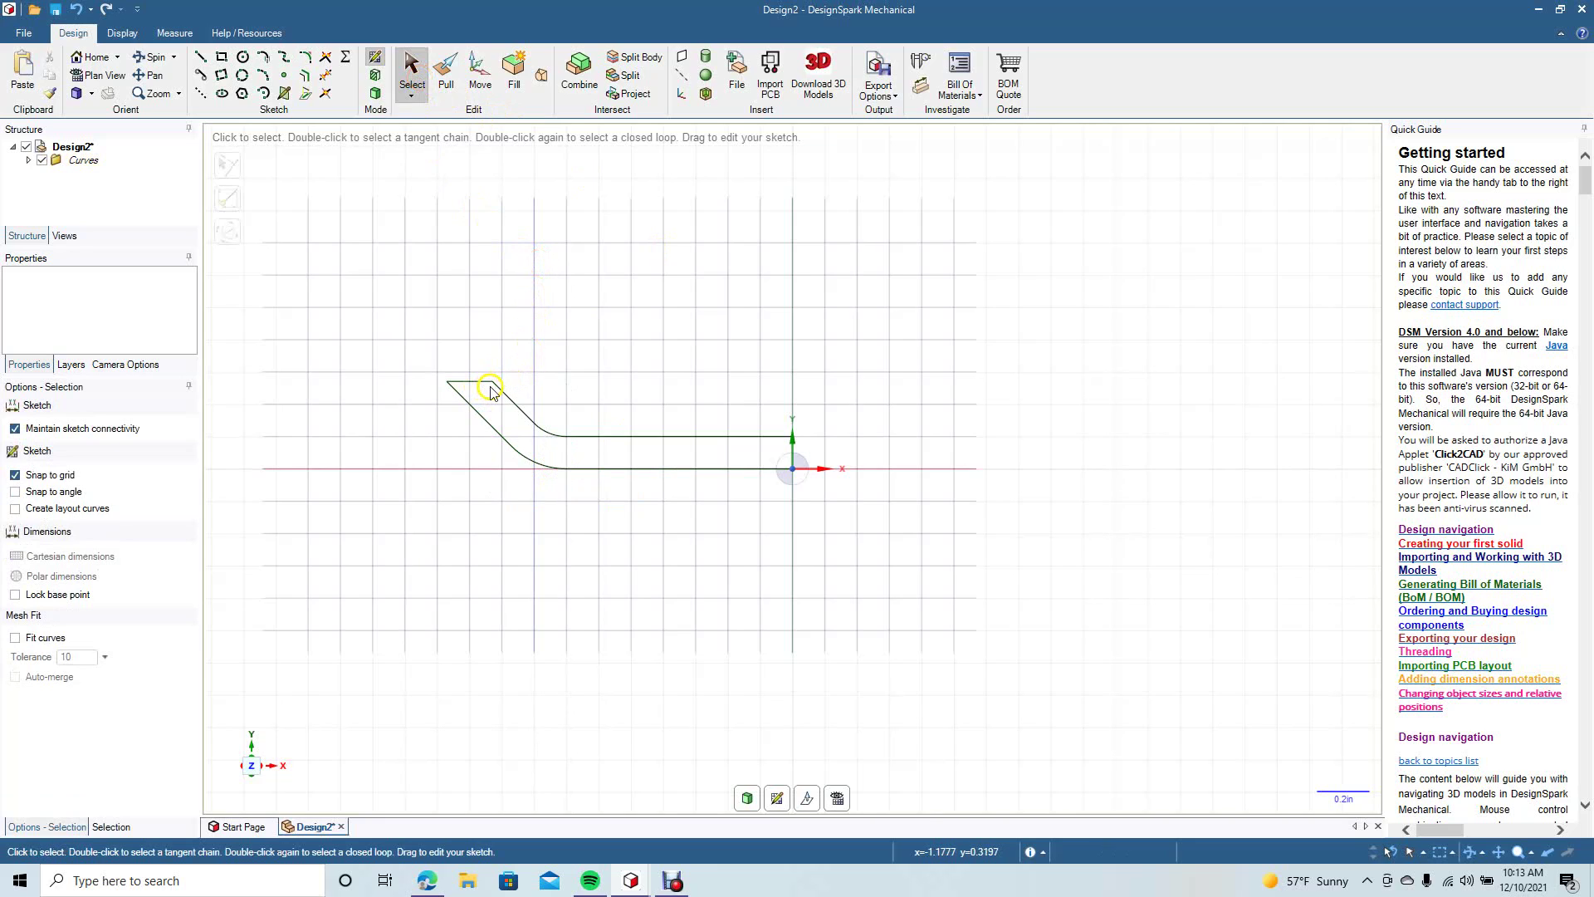
Round the inner top corner of the slanted section with an arc about 0.354 in in diameter.
click(306, 58)
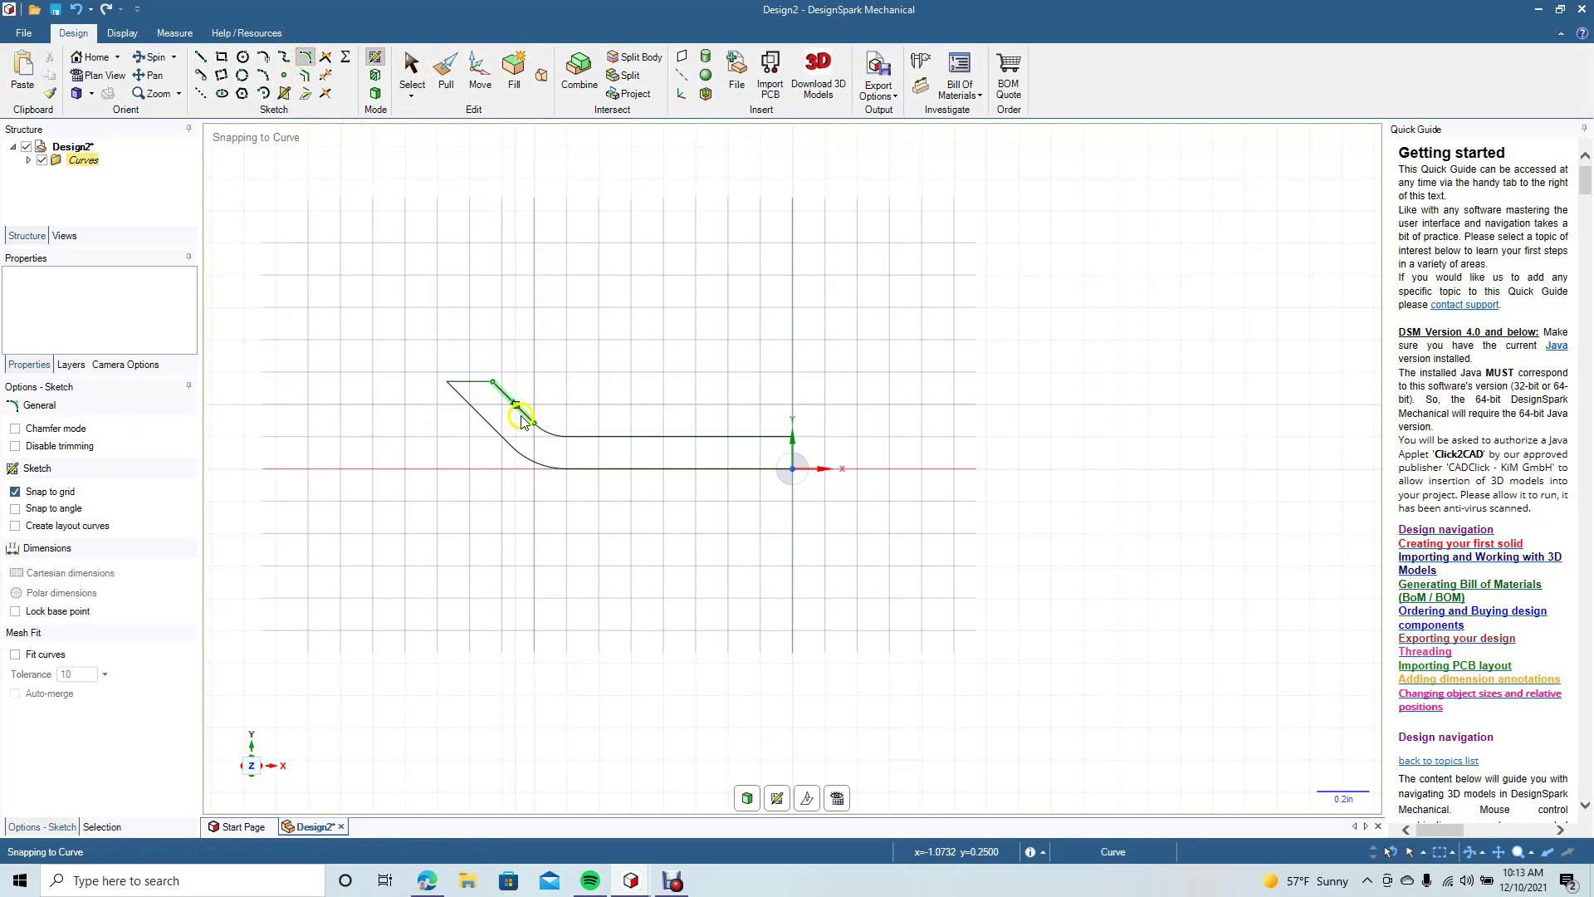
click(502, 396)
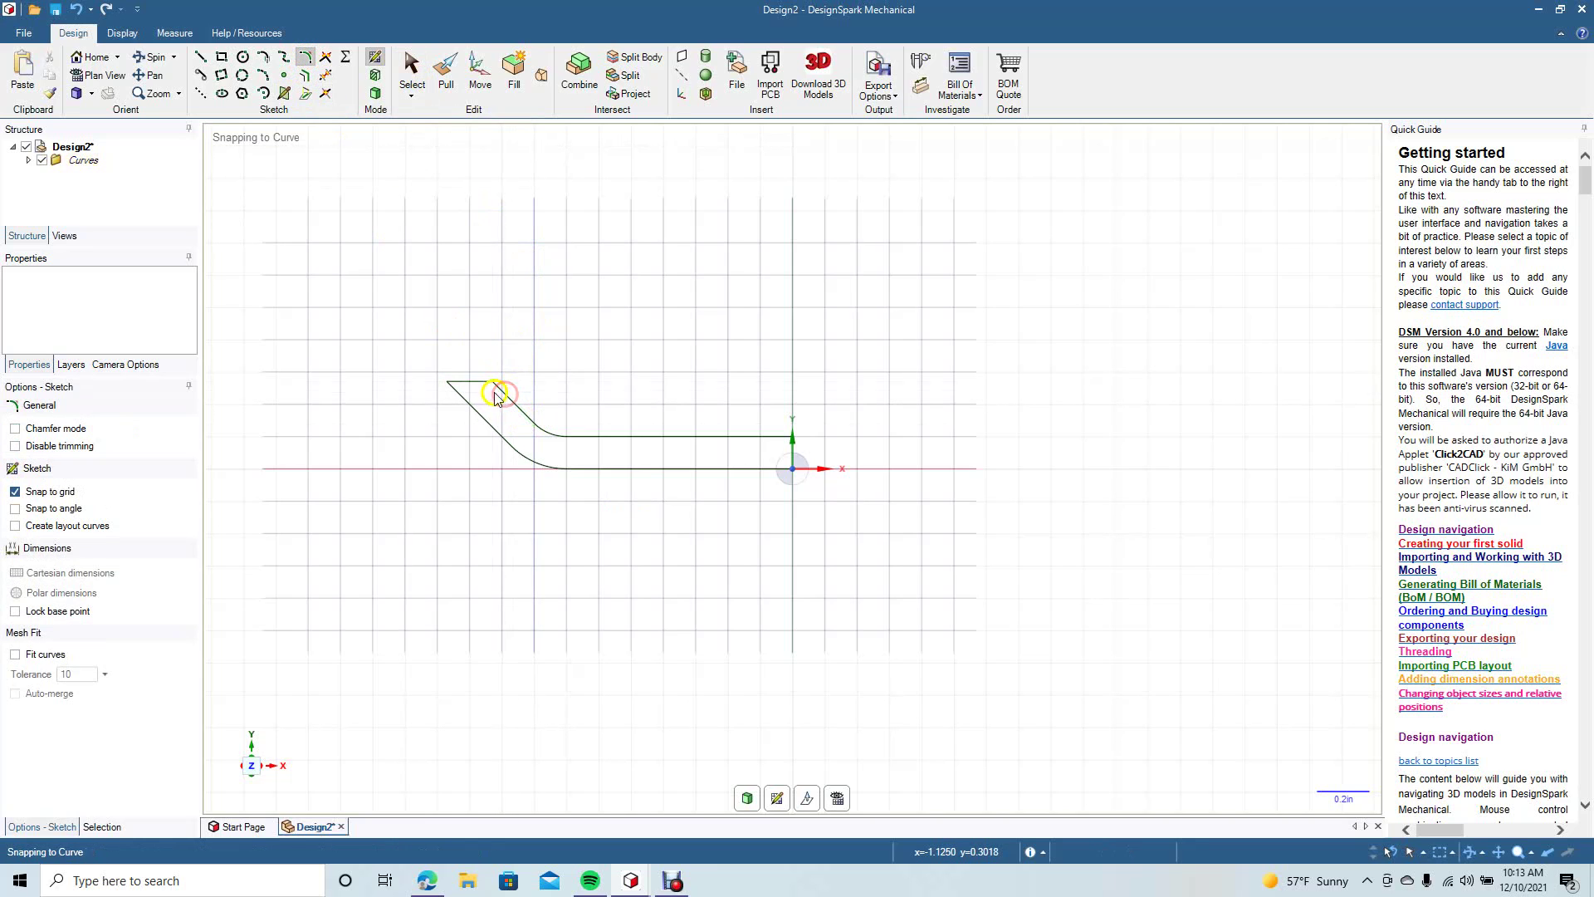
click(479, 388)
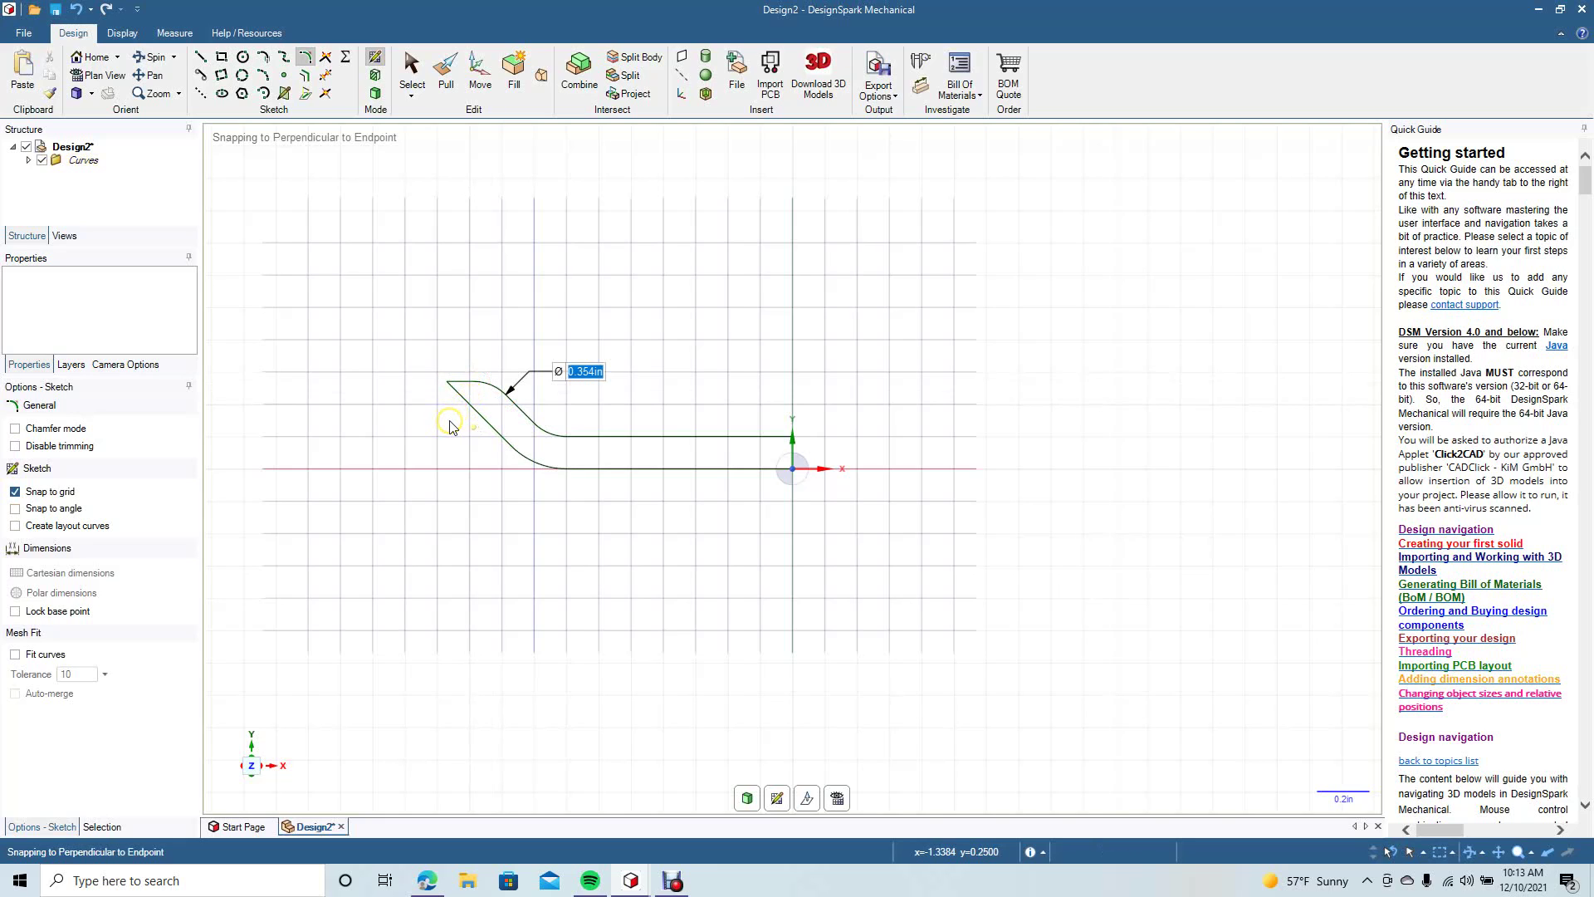
click(412, 75)
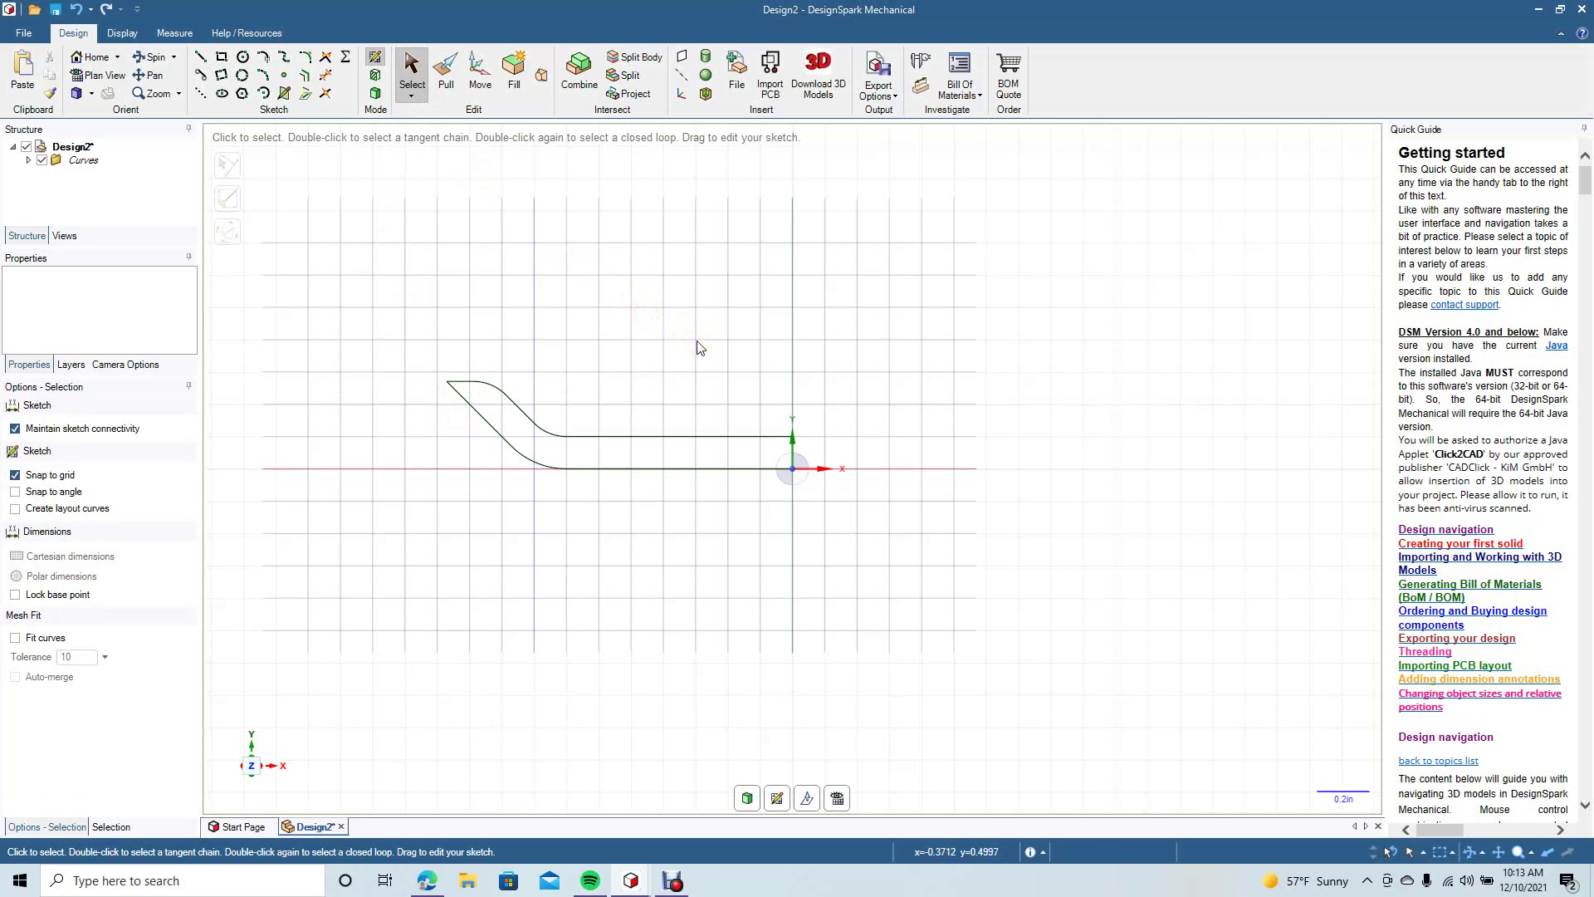
Try to turn the sketched outline into a face with the Pull tool, selecting the whole profile.
click(807, 485)
click(446, 73)
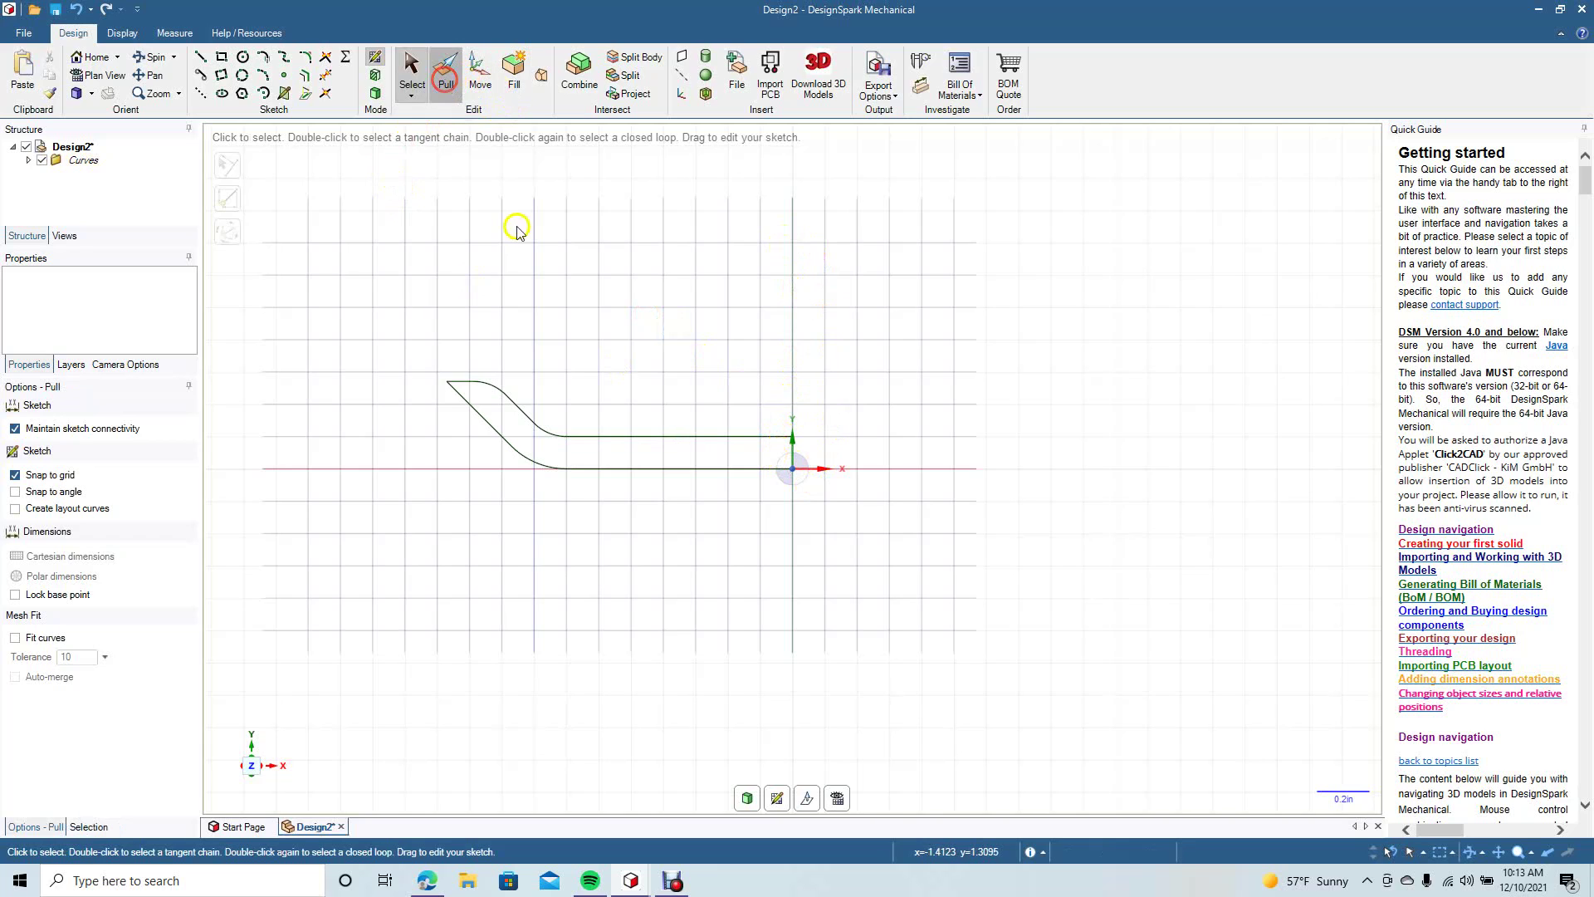
mouse_move(410, 314)
mouse_down()
mouse_move(611, 436)
mouse_move(893, 564)
mouse_move(866, 548)
mouse_up()
click(866, 548)
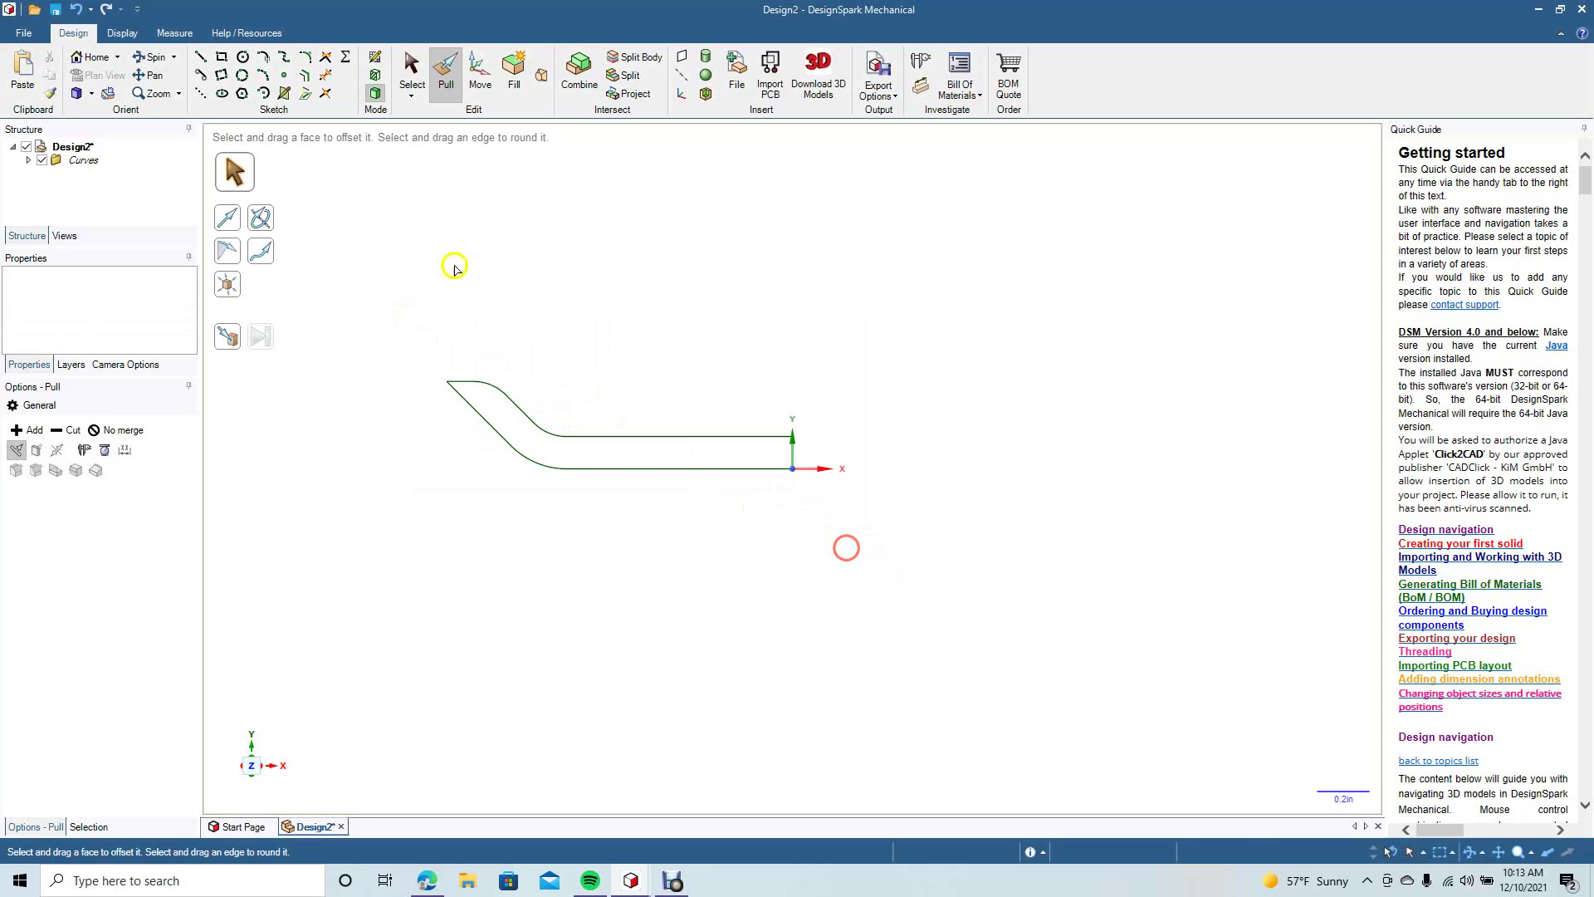
Close the profile's open end at the origin with a vertical line 0.125 in long.
click(199, 57)
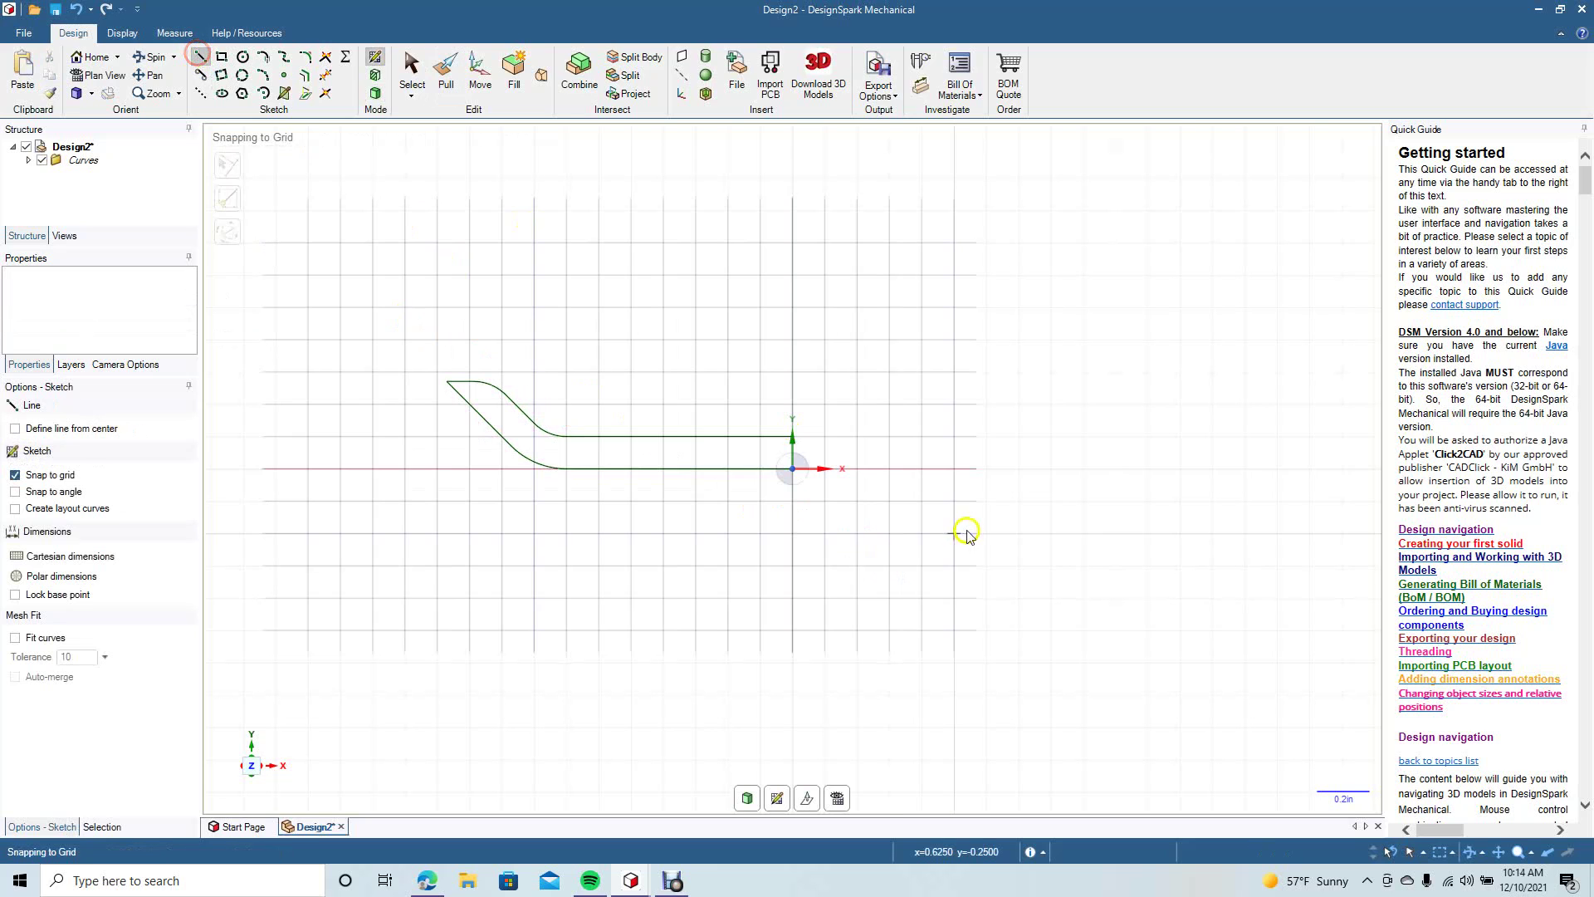
click(793, 469)
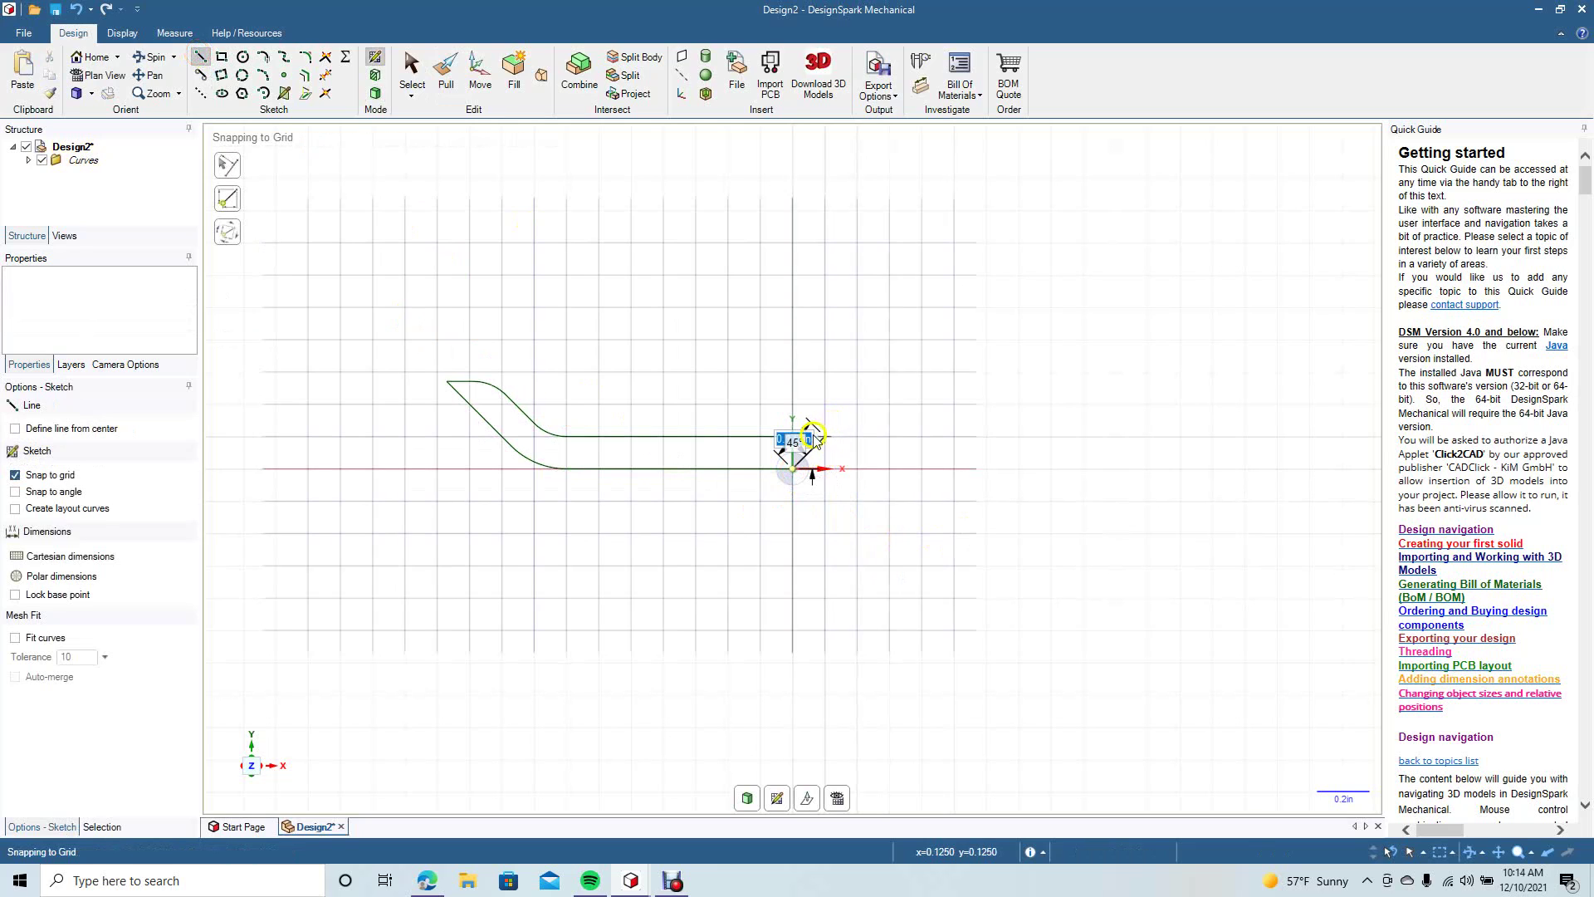
click(795, 438)
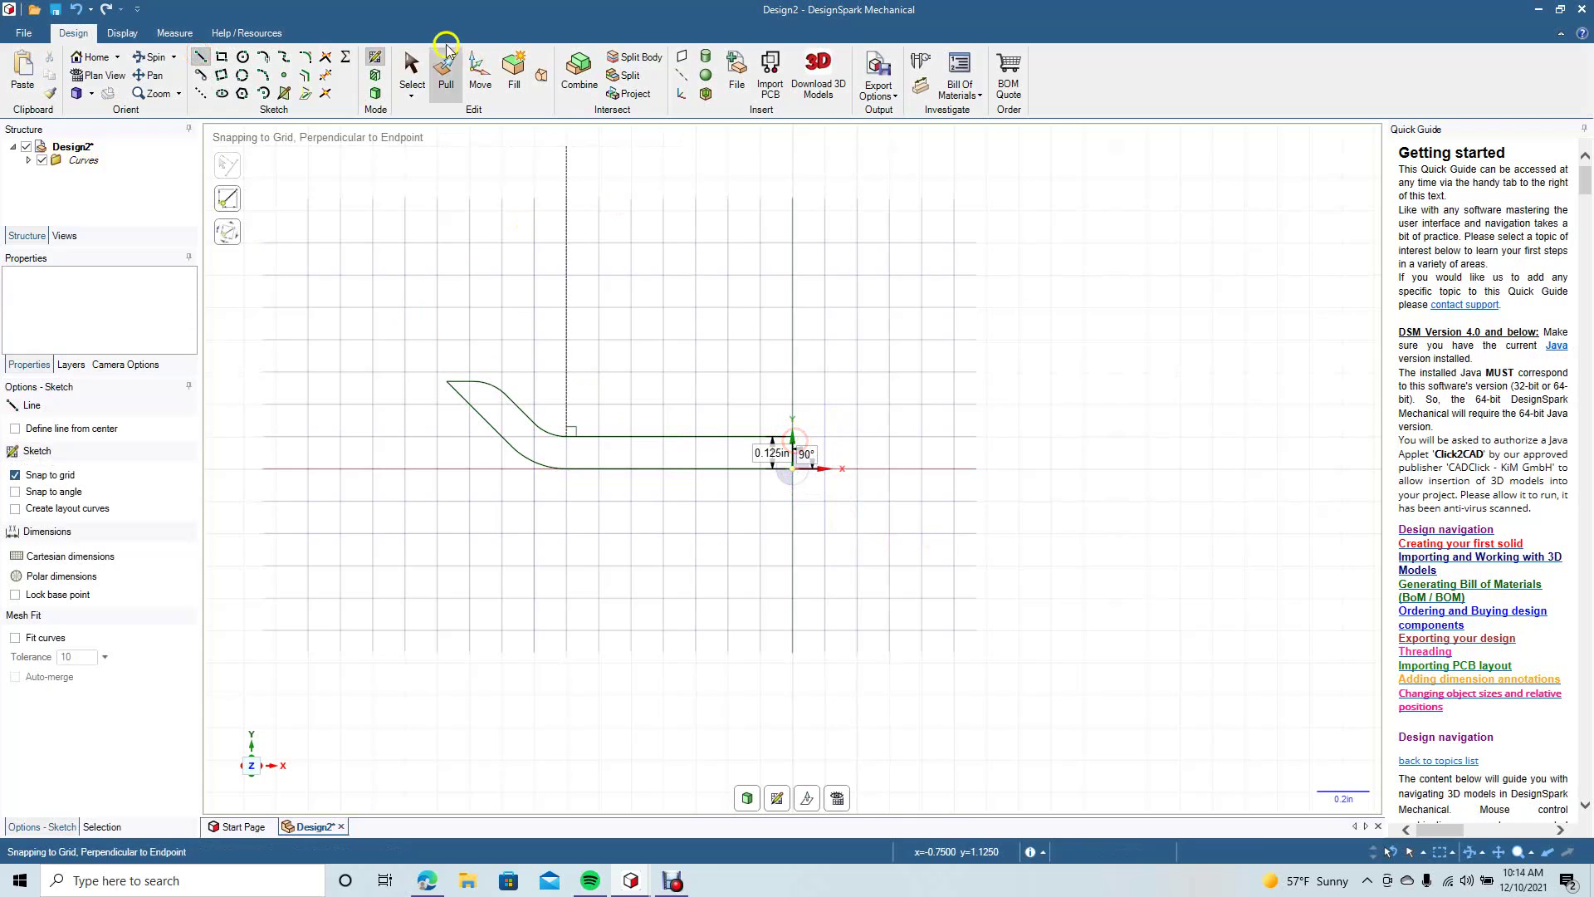
click(415, 66)
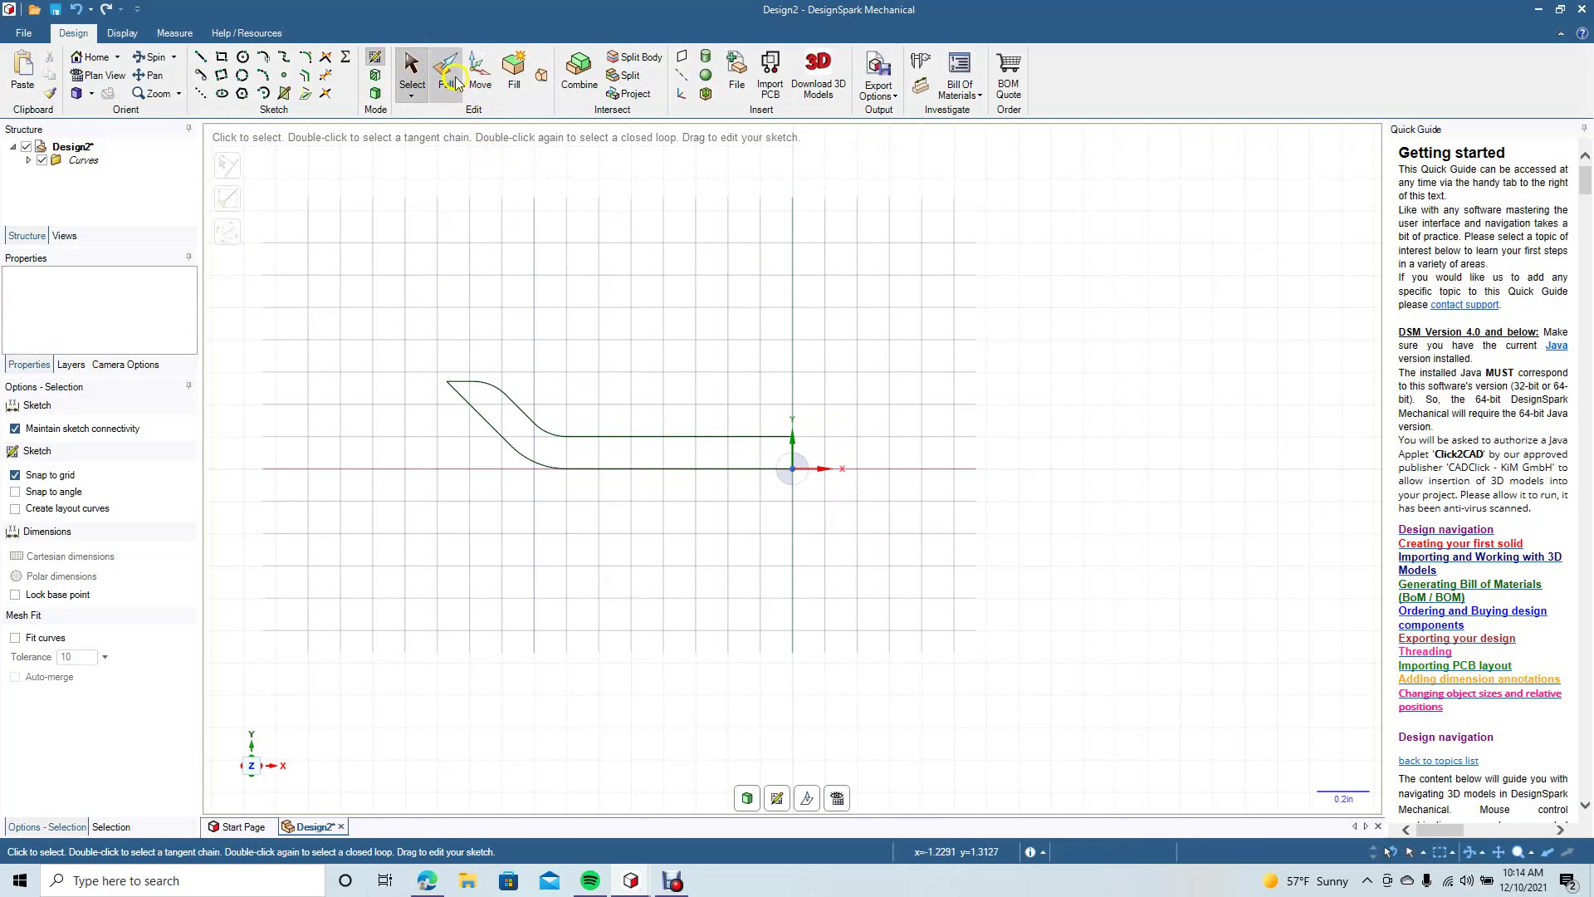
Turn the closed profile into a face and revolve it fully around the vertical Y axis with the Pull tool.
click(451, 76)
click(646, 451)
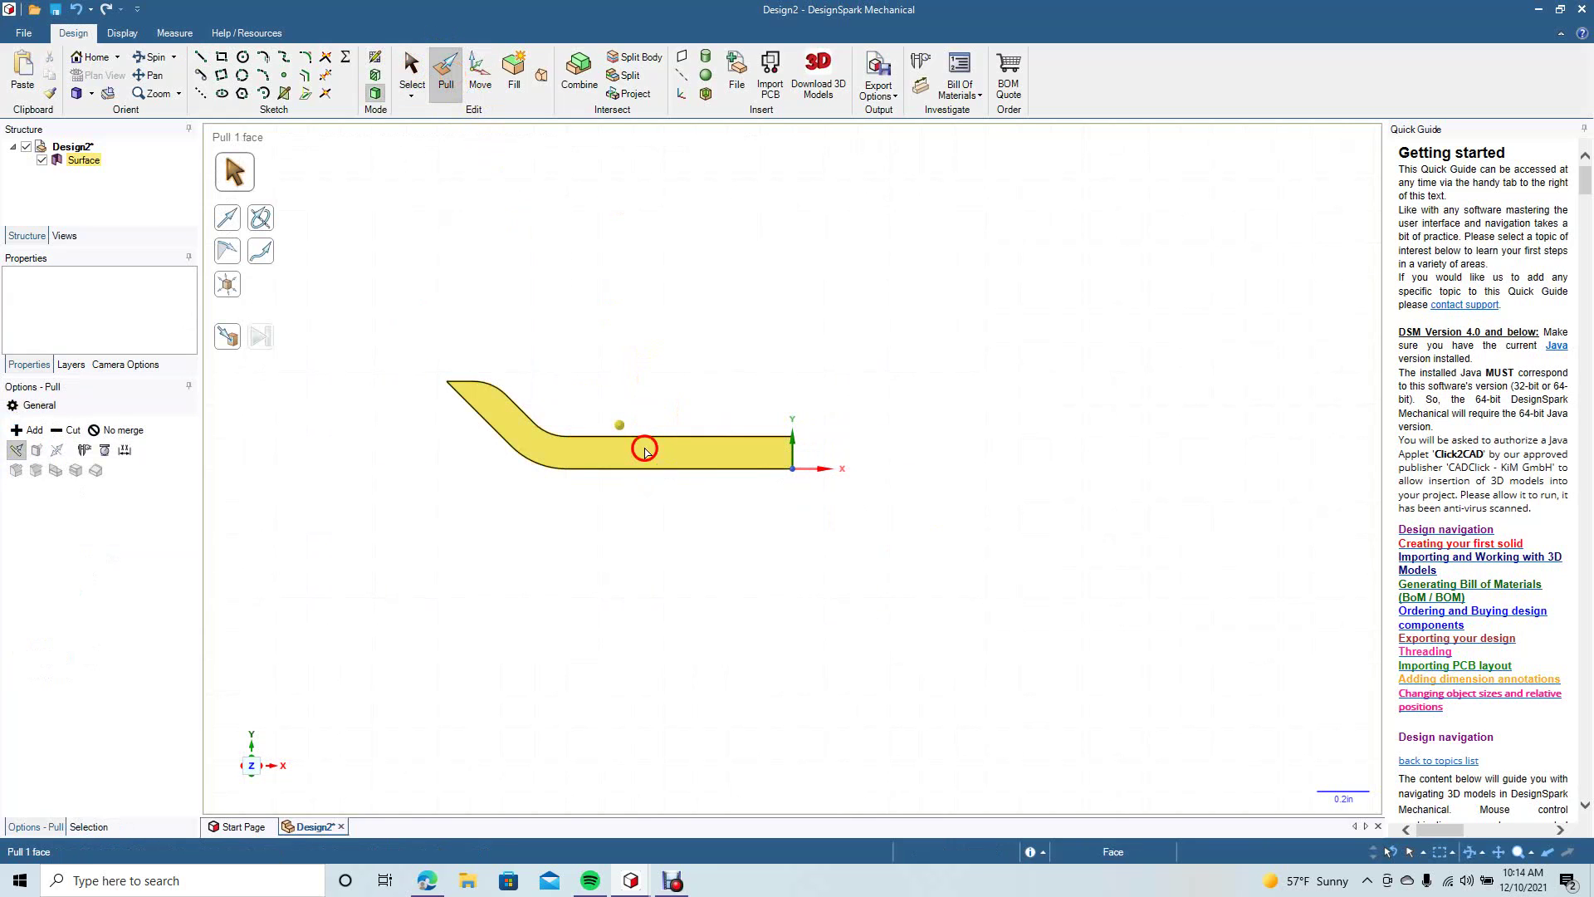
click(265, 221)
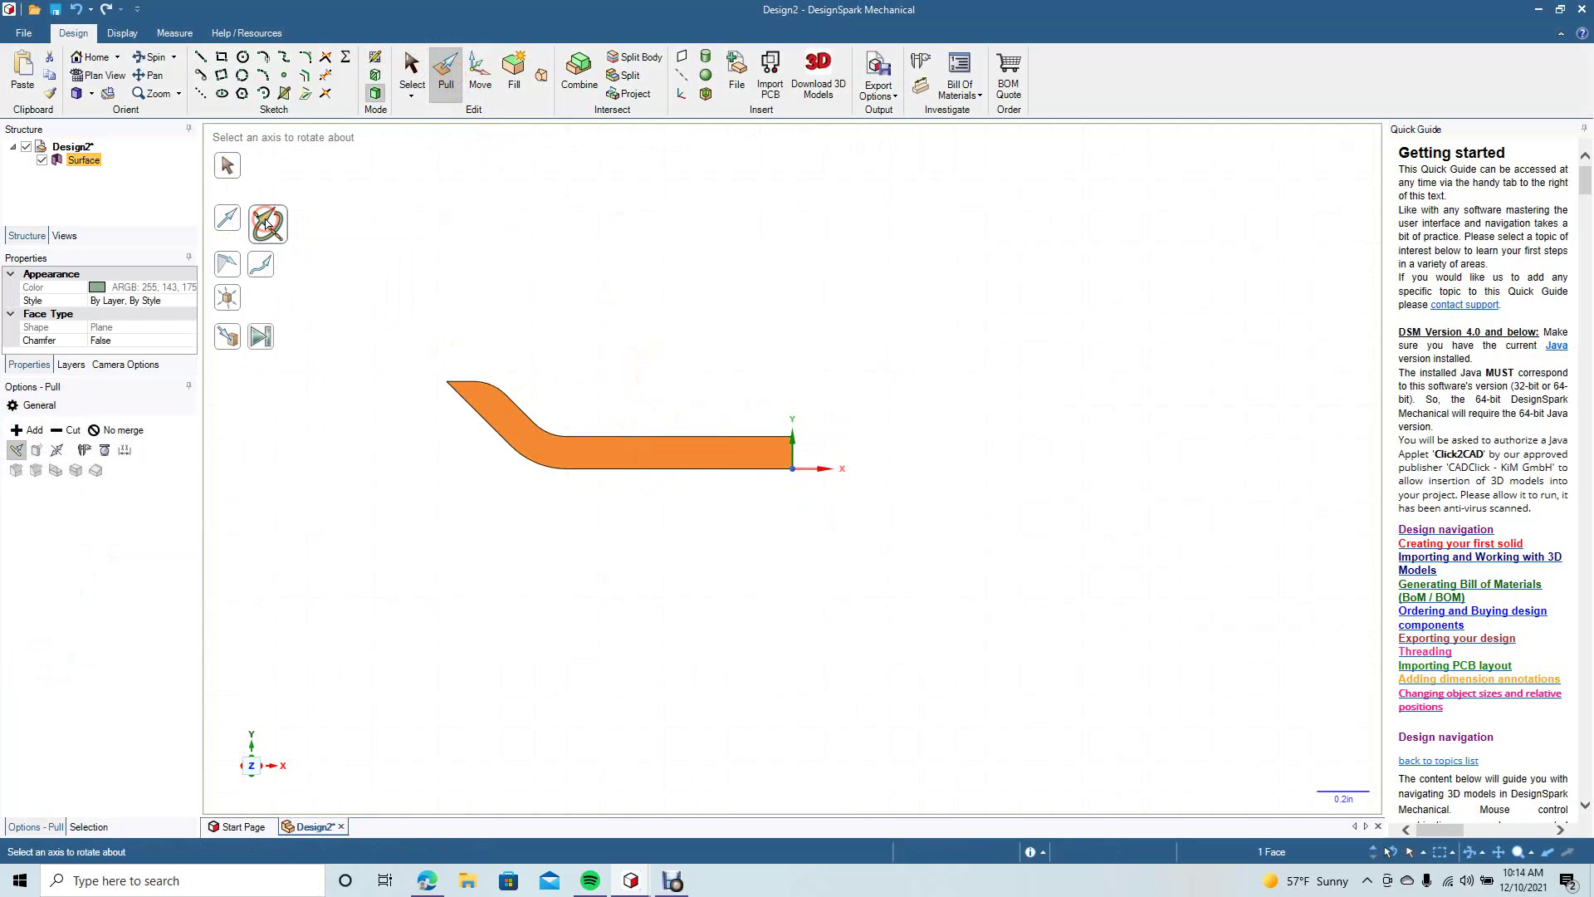
click(793, 453)
click(792, 454)
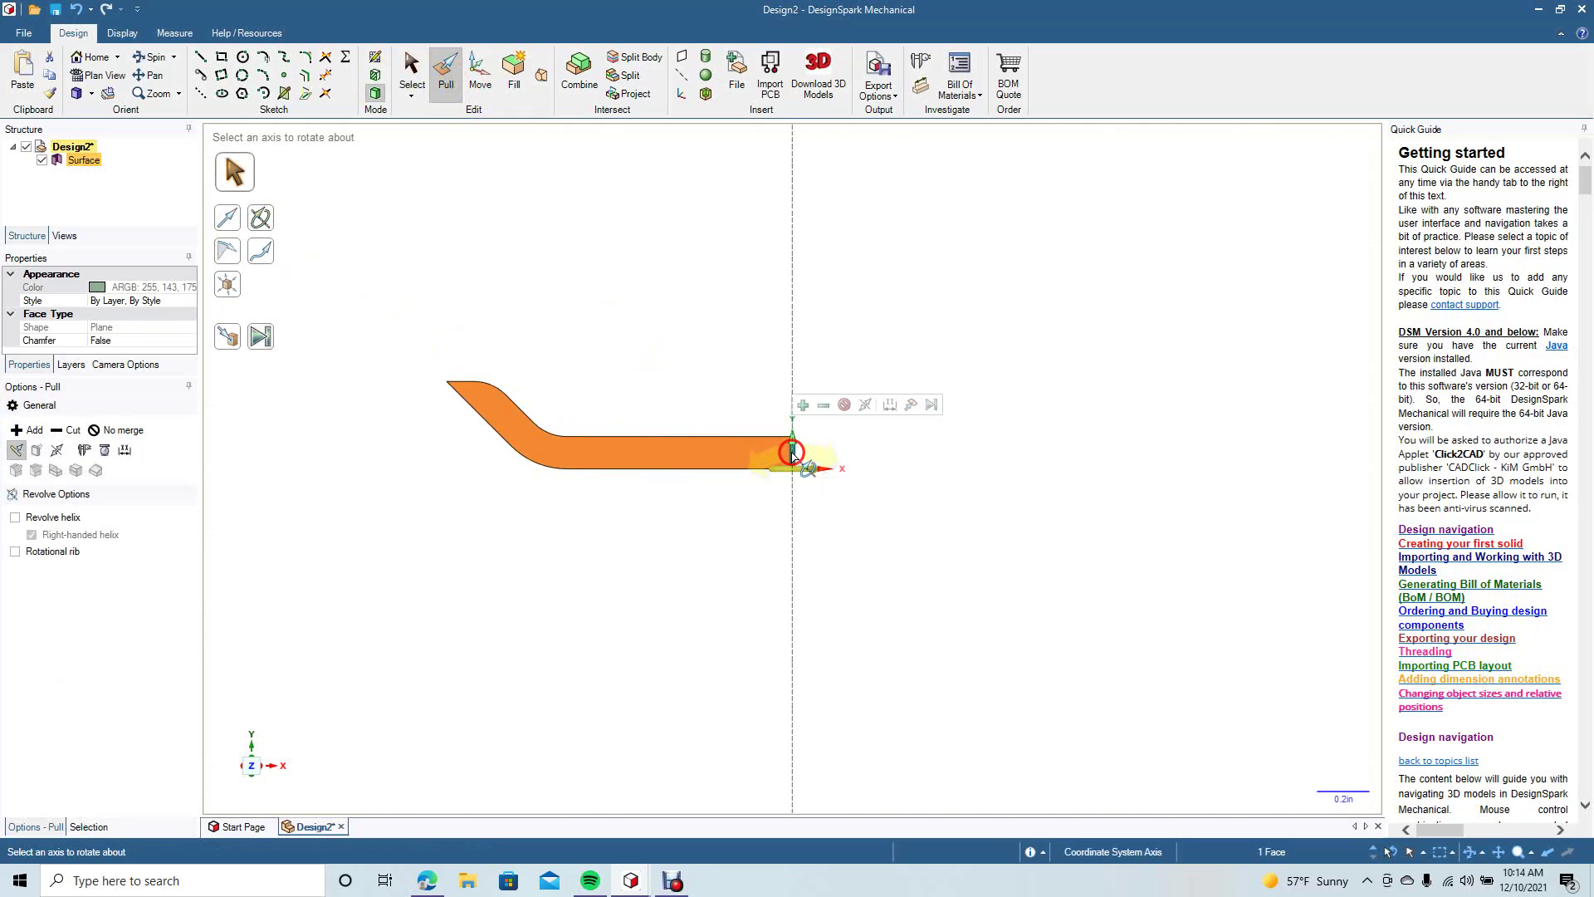
click(265, 332)
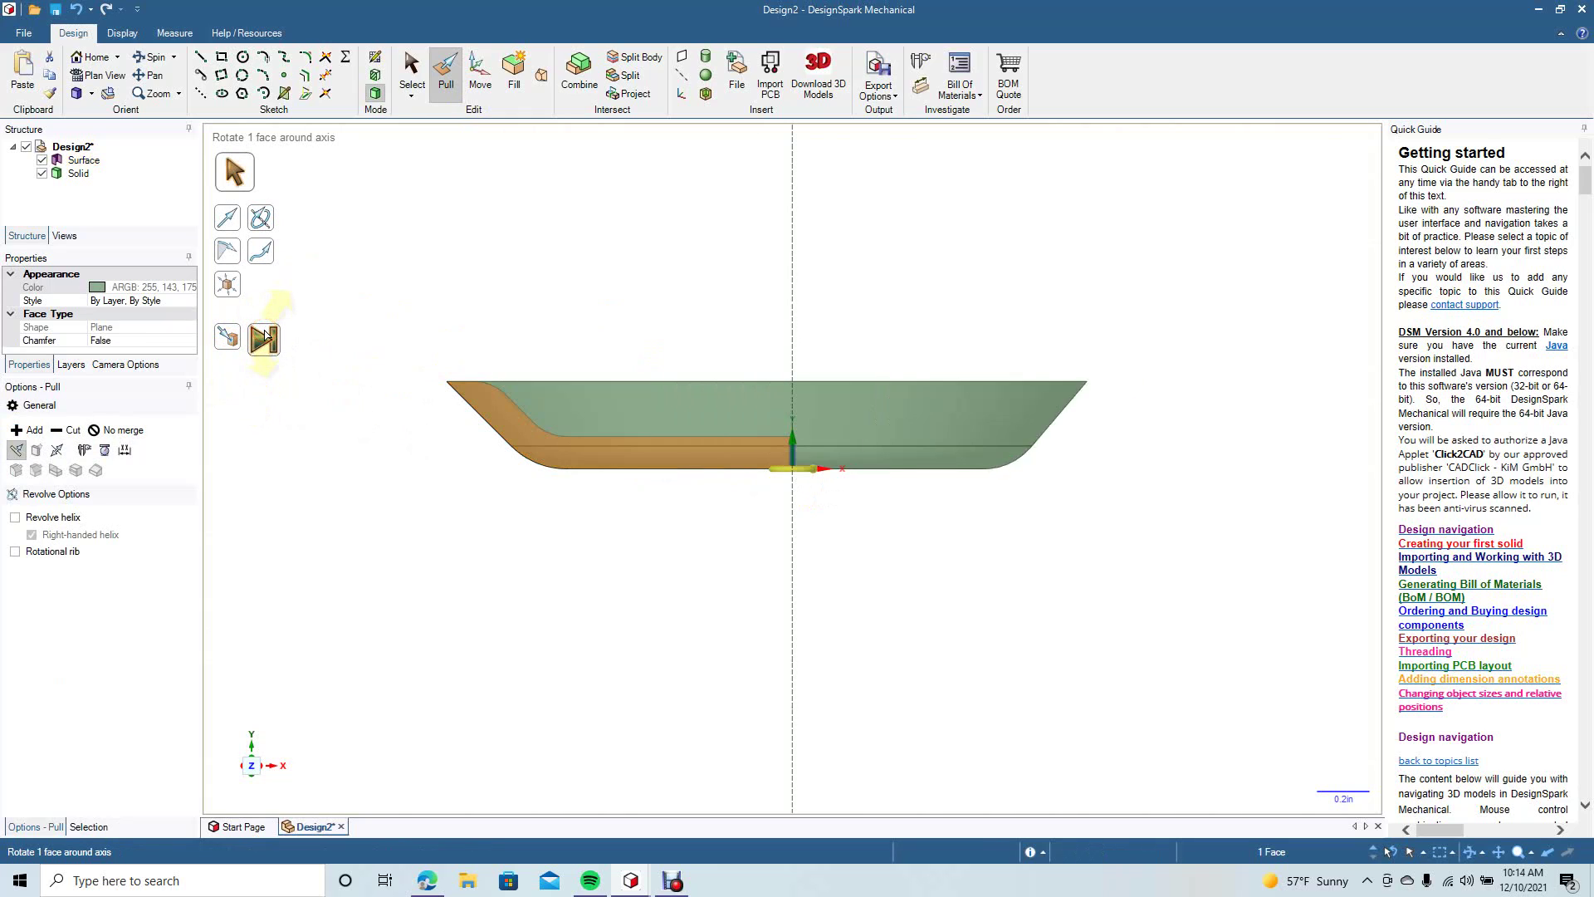
click(416, 73)
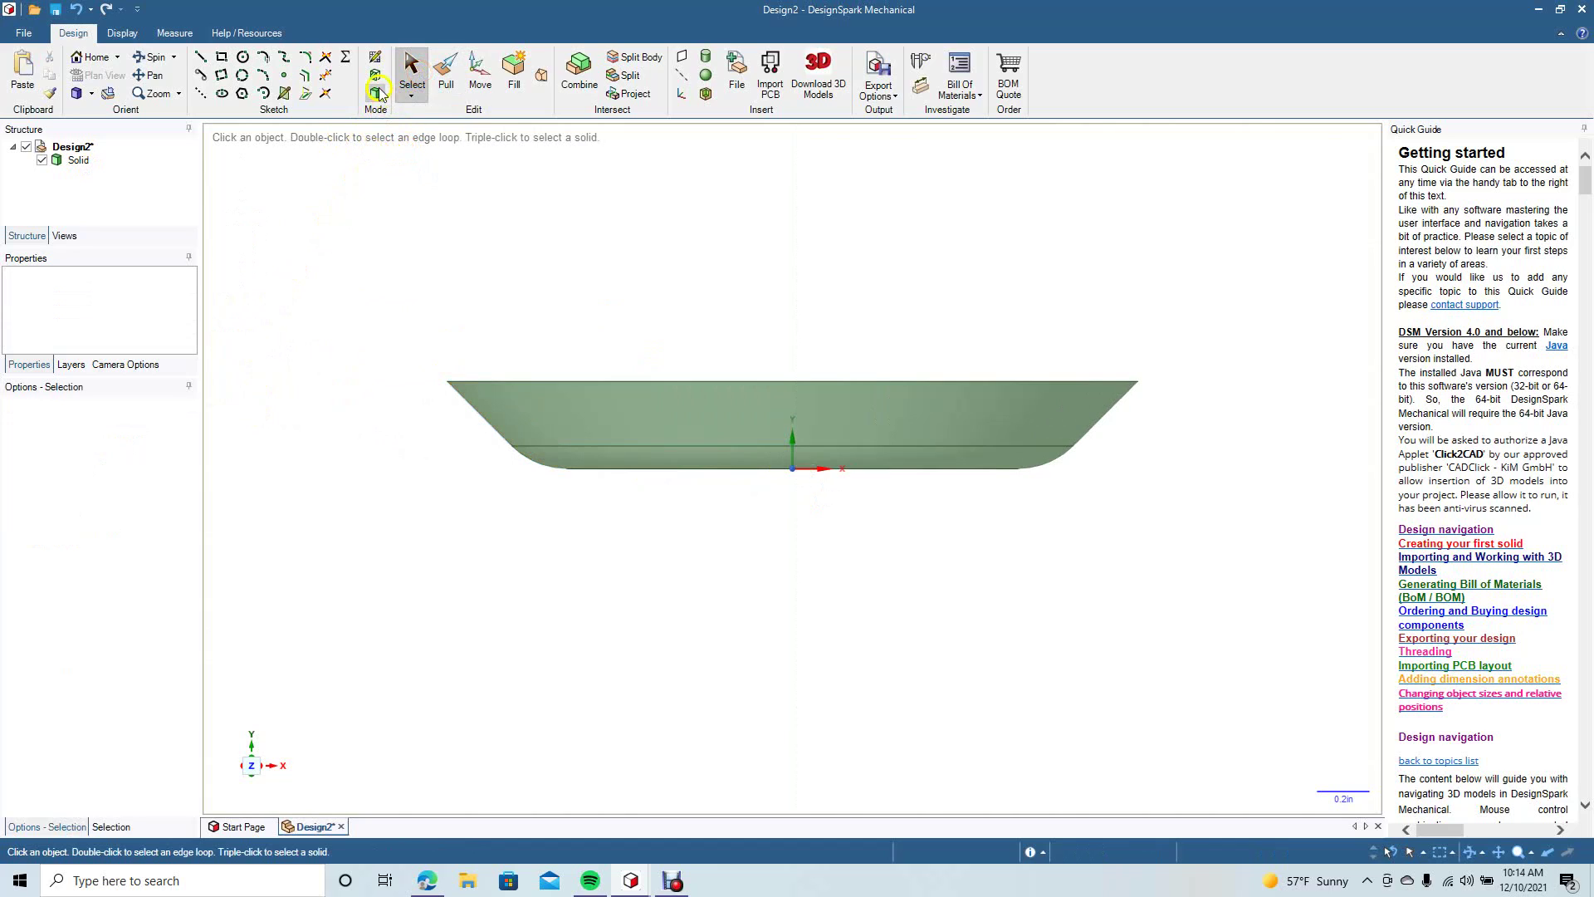
Sketch a 1.5 in vertical line upward from the origin on the dish's central section plane.
click(200, 58)
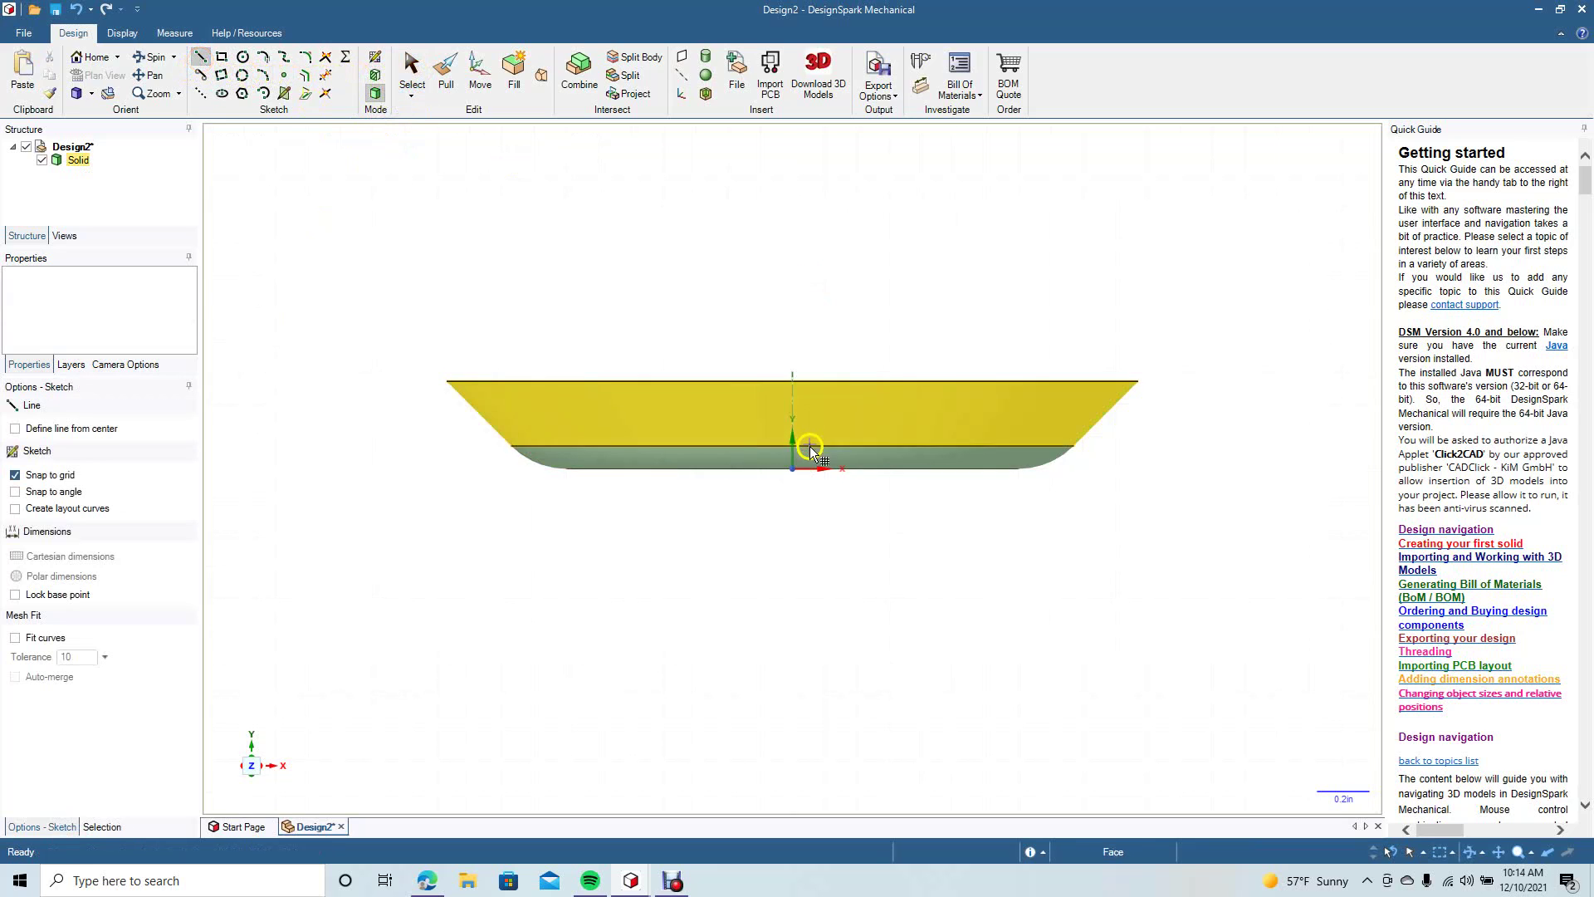
click(793, 469)
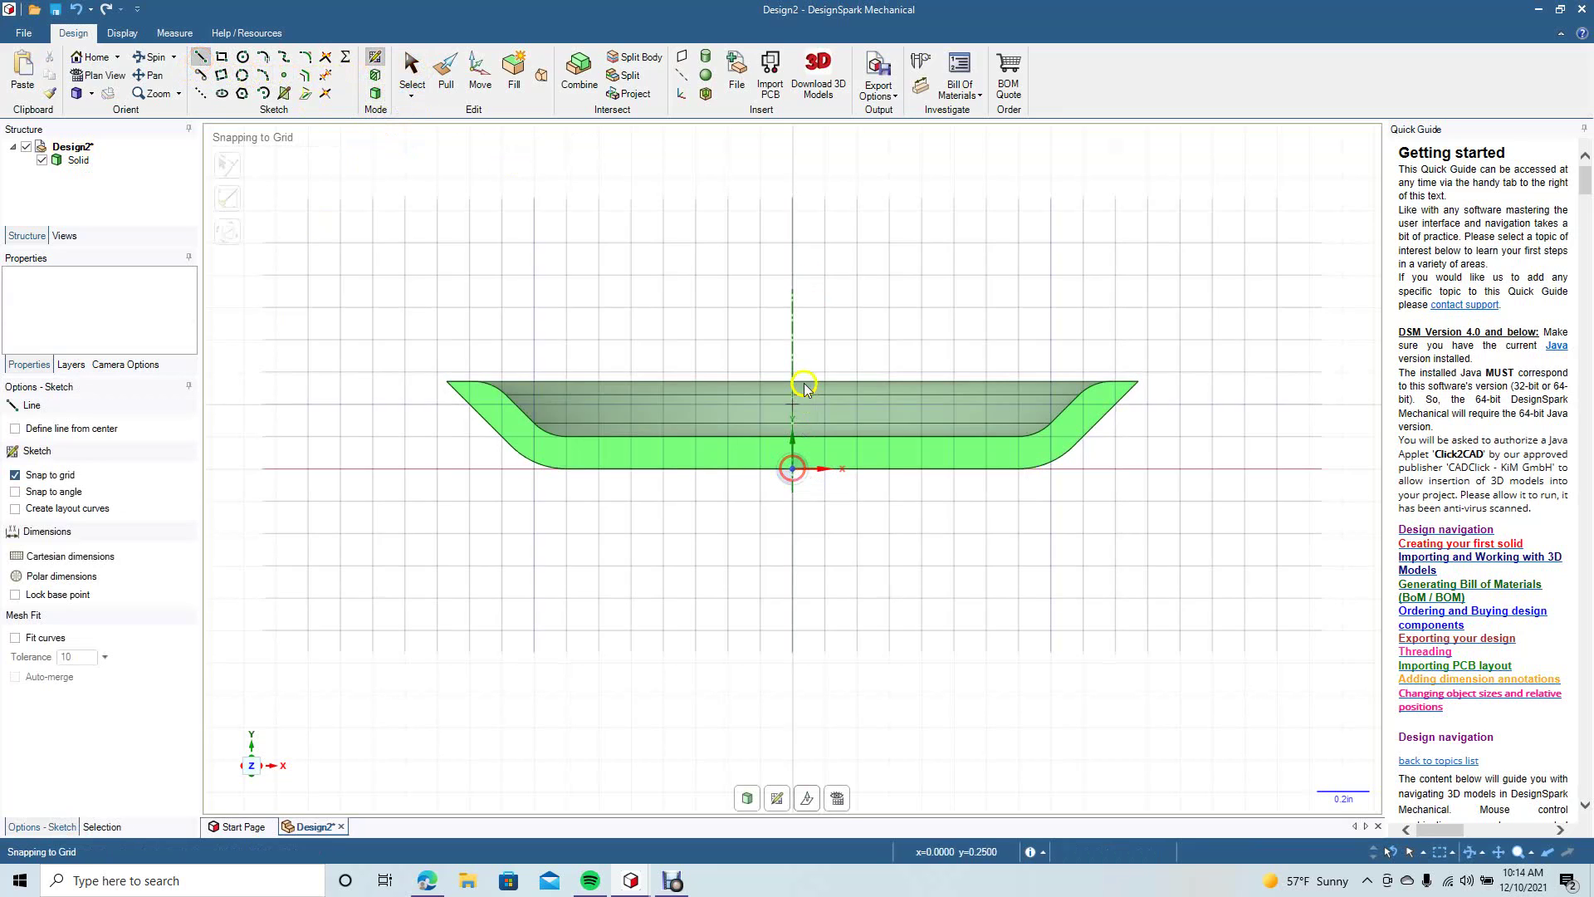
click(793, 469)
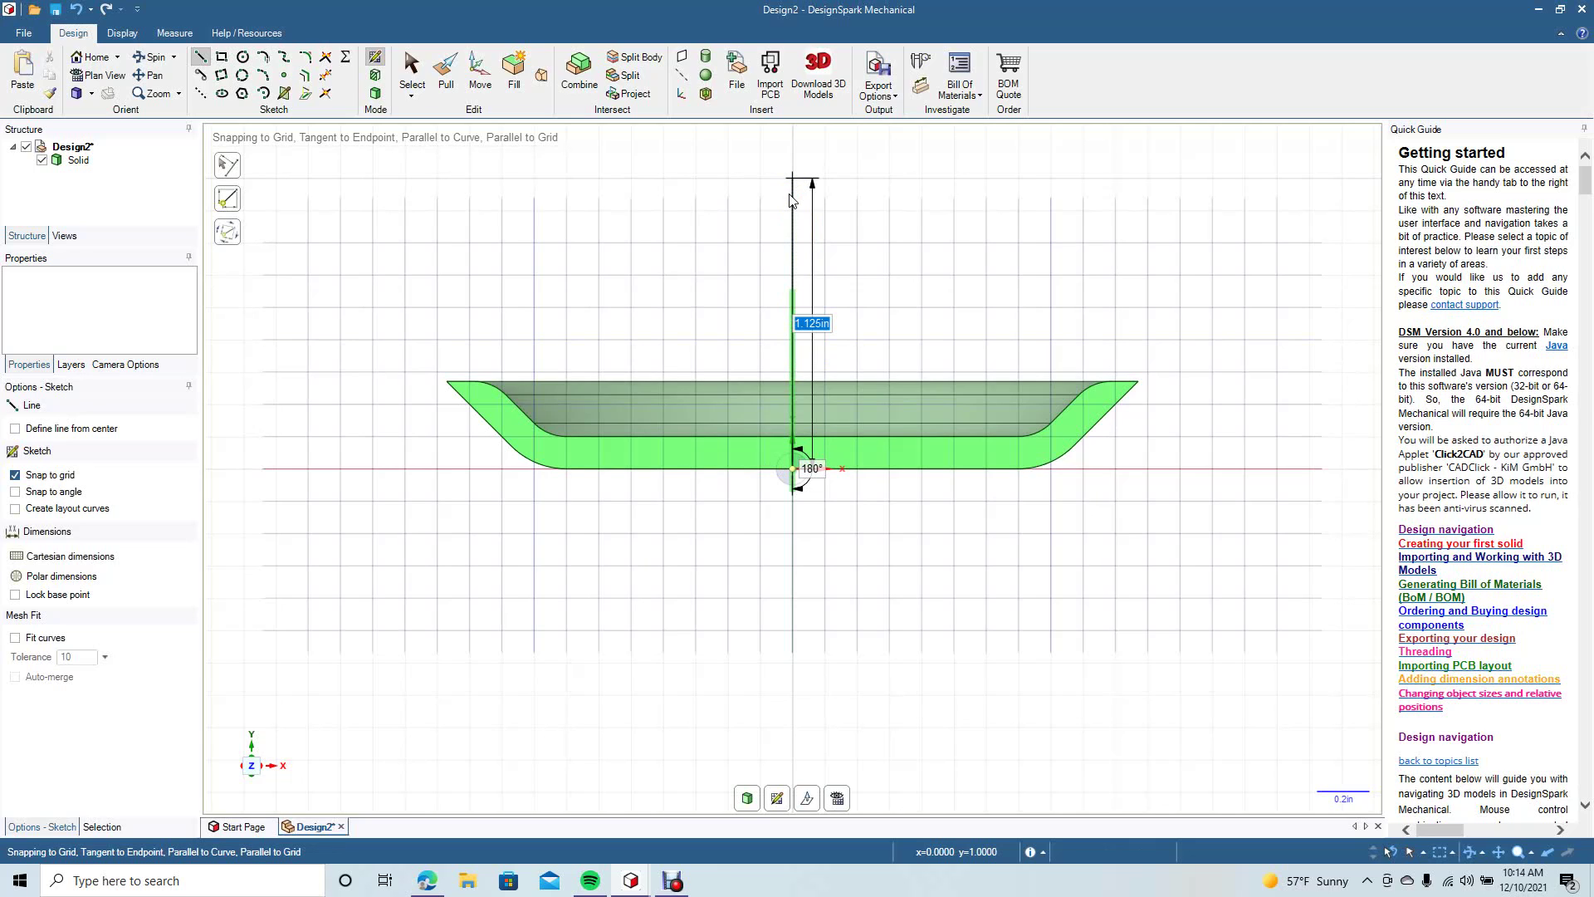
text(1.5)
key(Return)
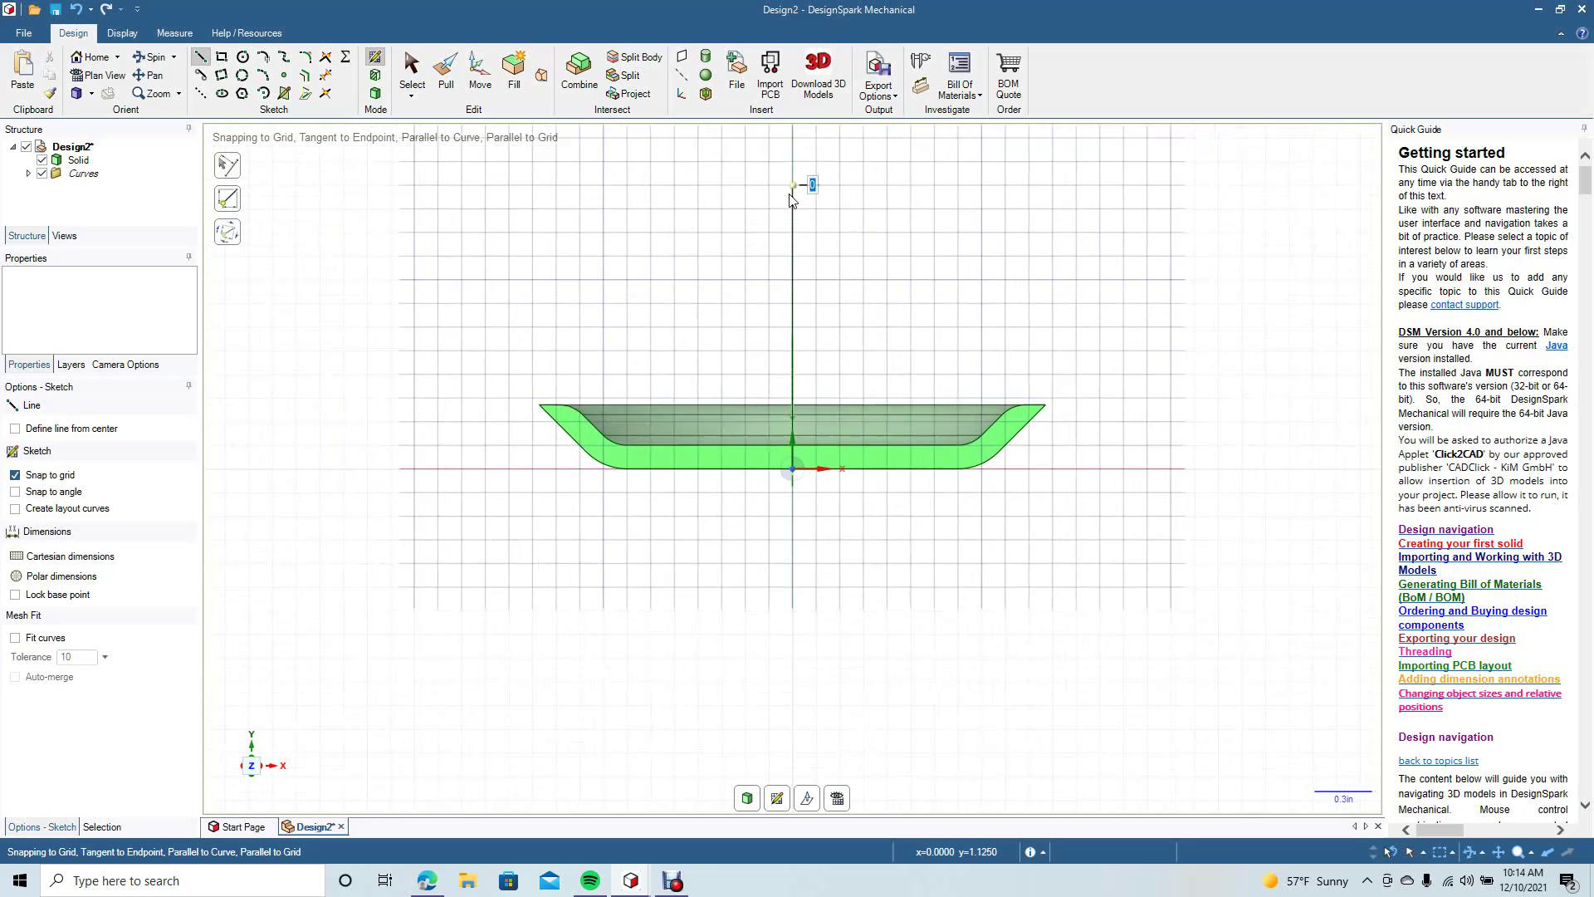
click(411, 86)
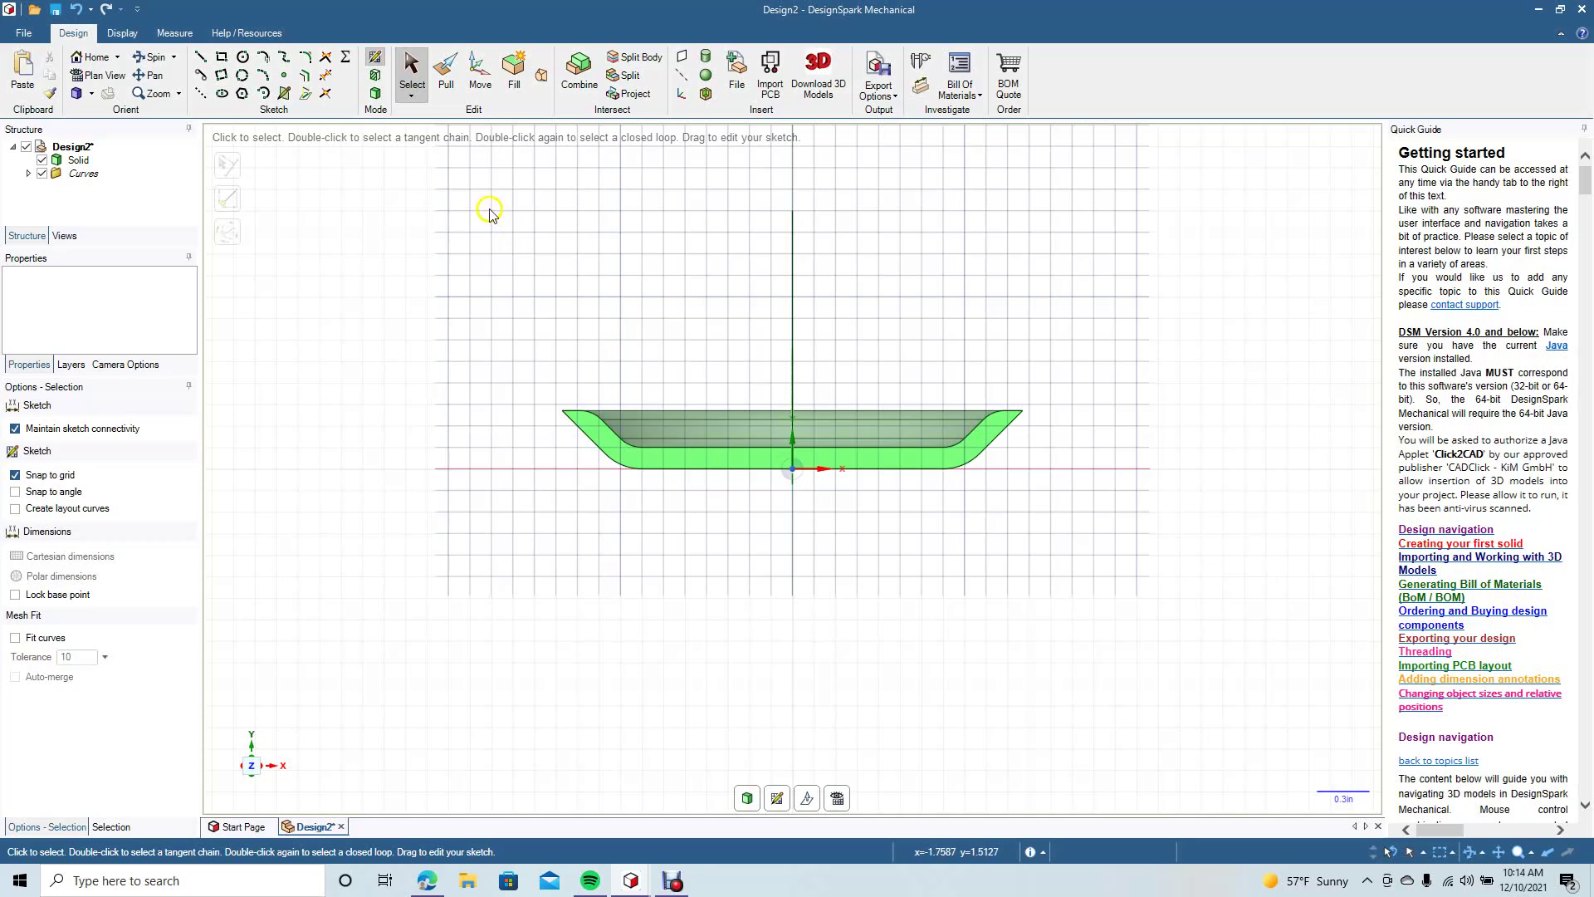
Offset the vertical centre line 0.125 in toward the negative X side.
click(306, 76)
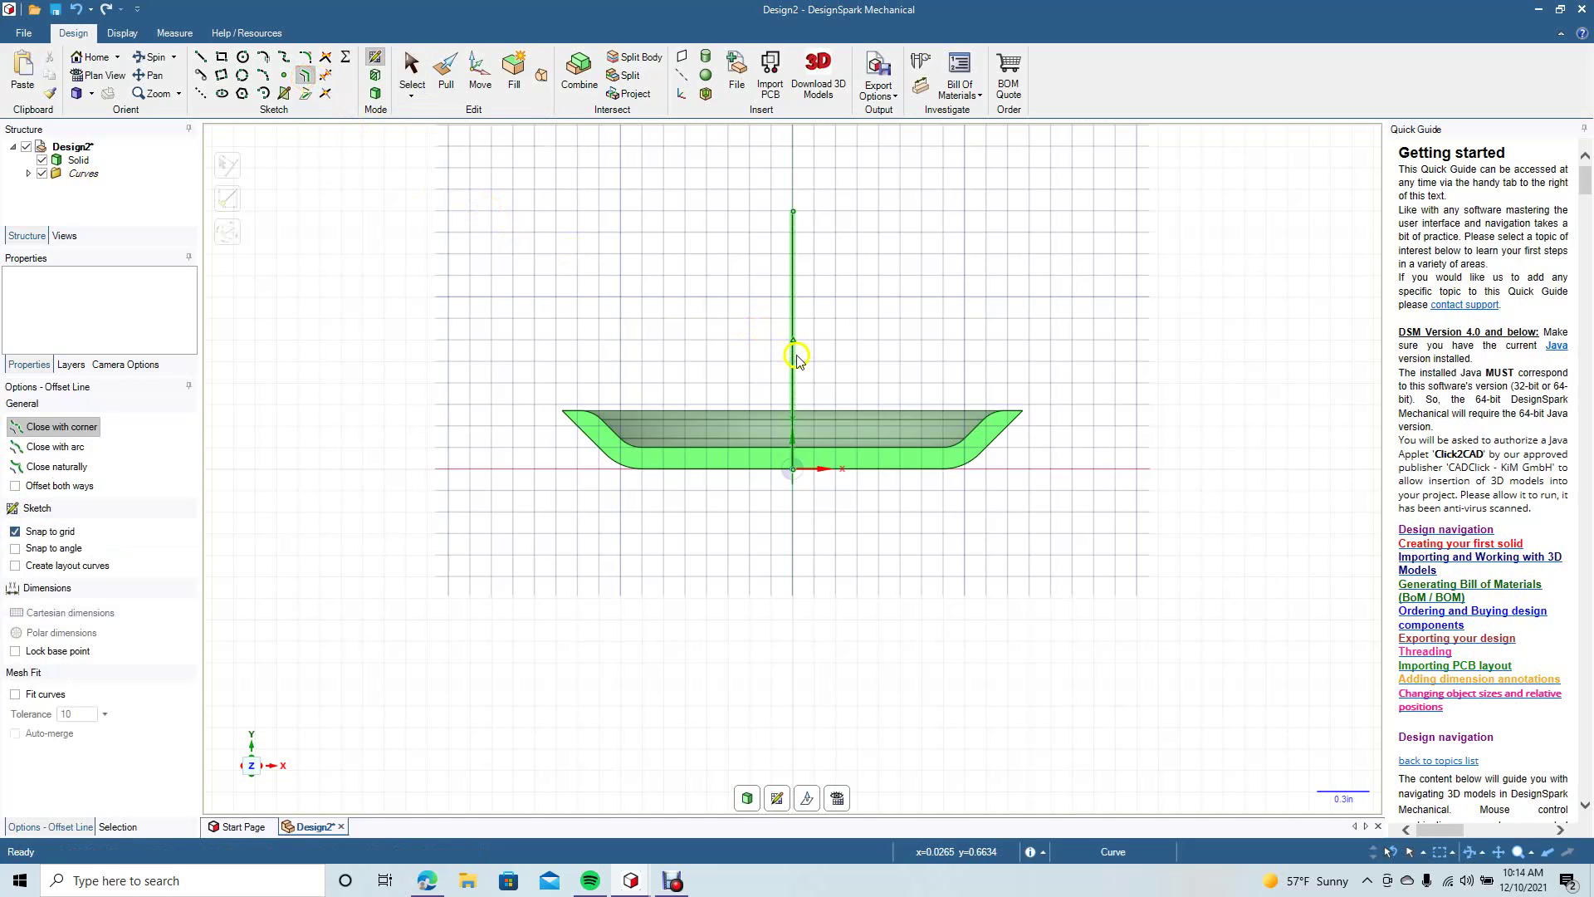
click(789, 359)
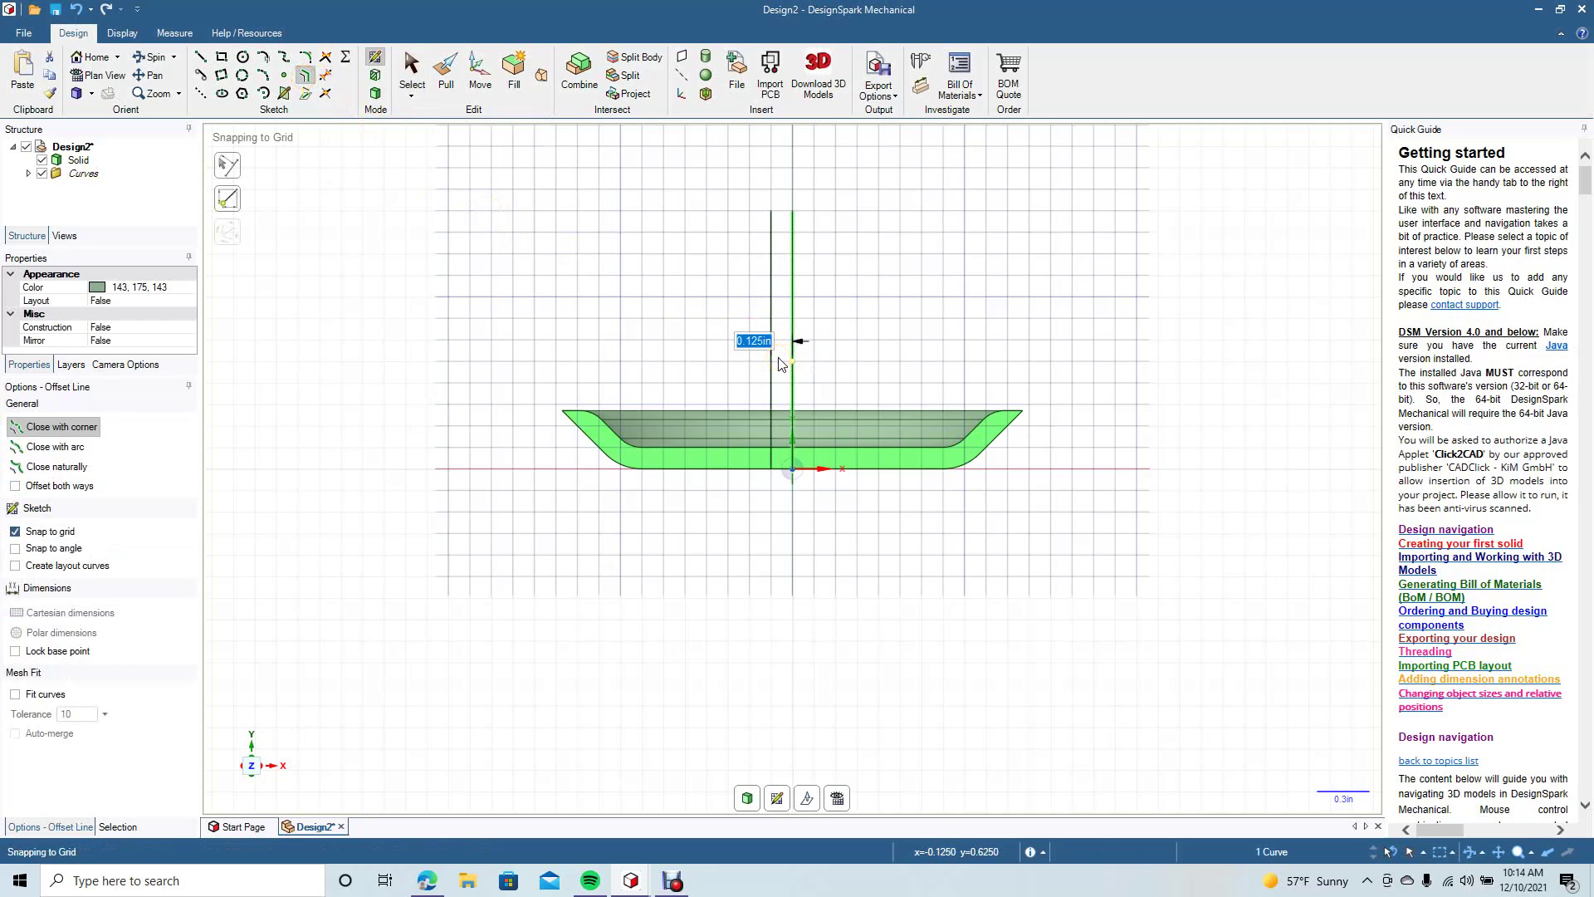
click(777, 357)
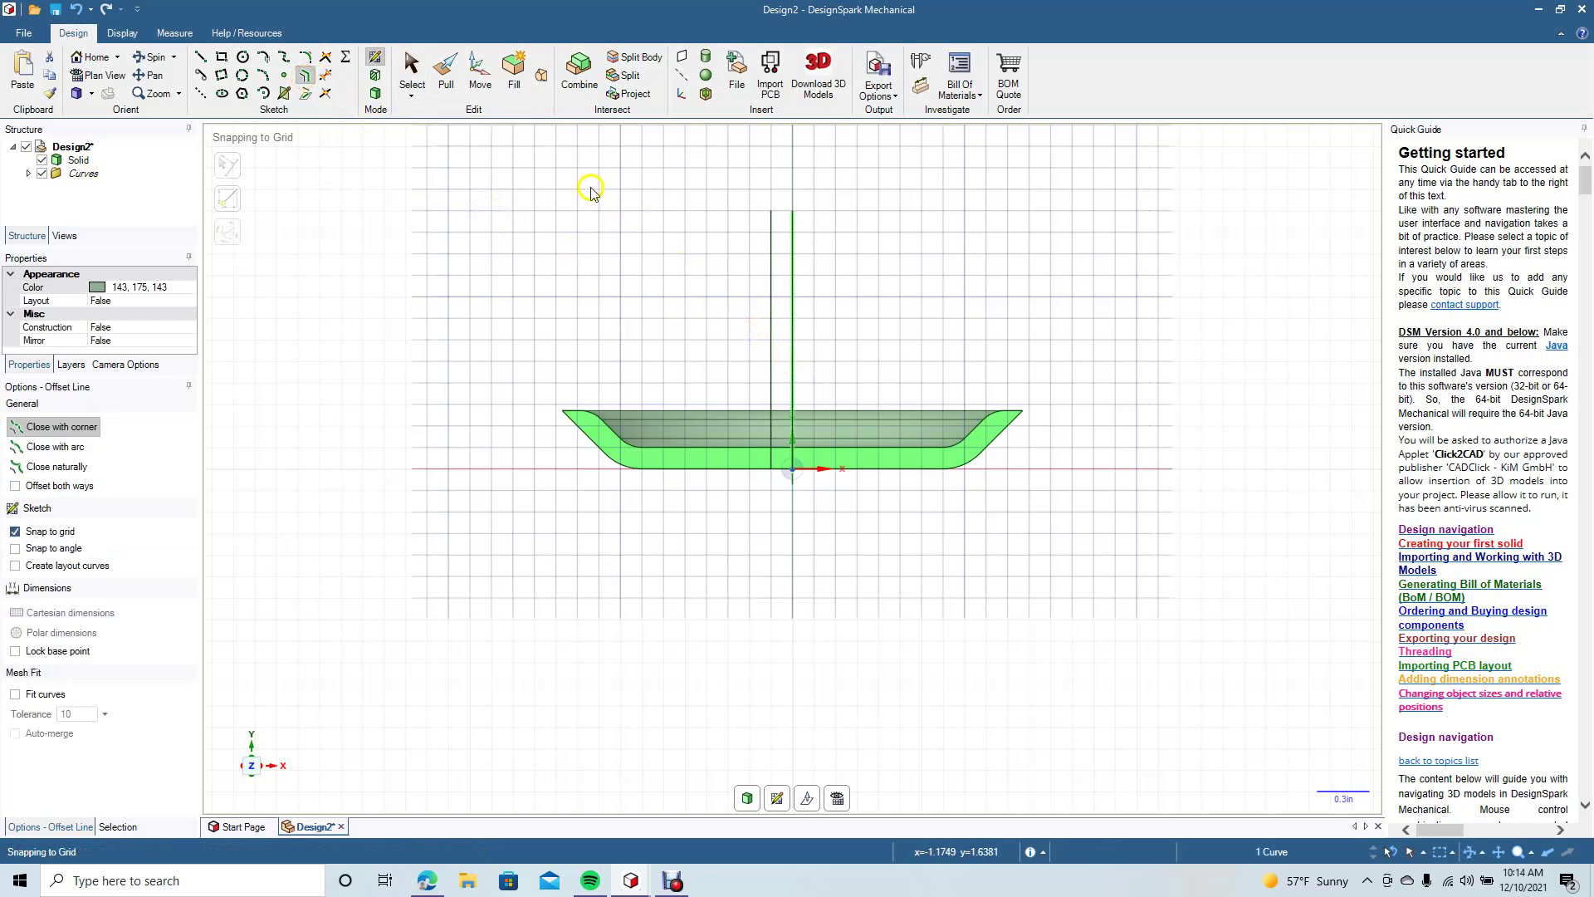
click(412, 73)
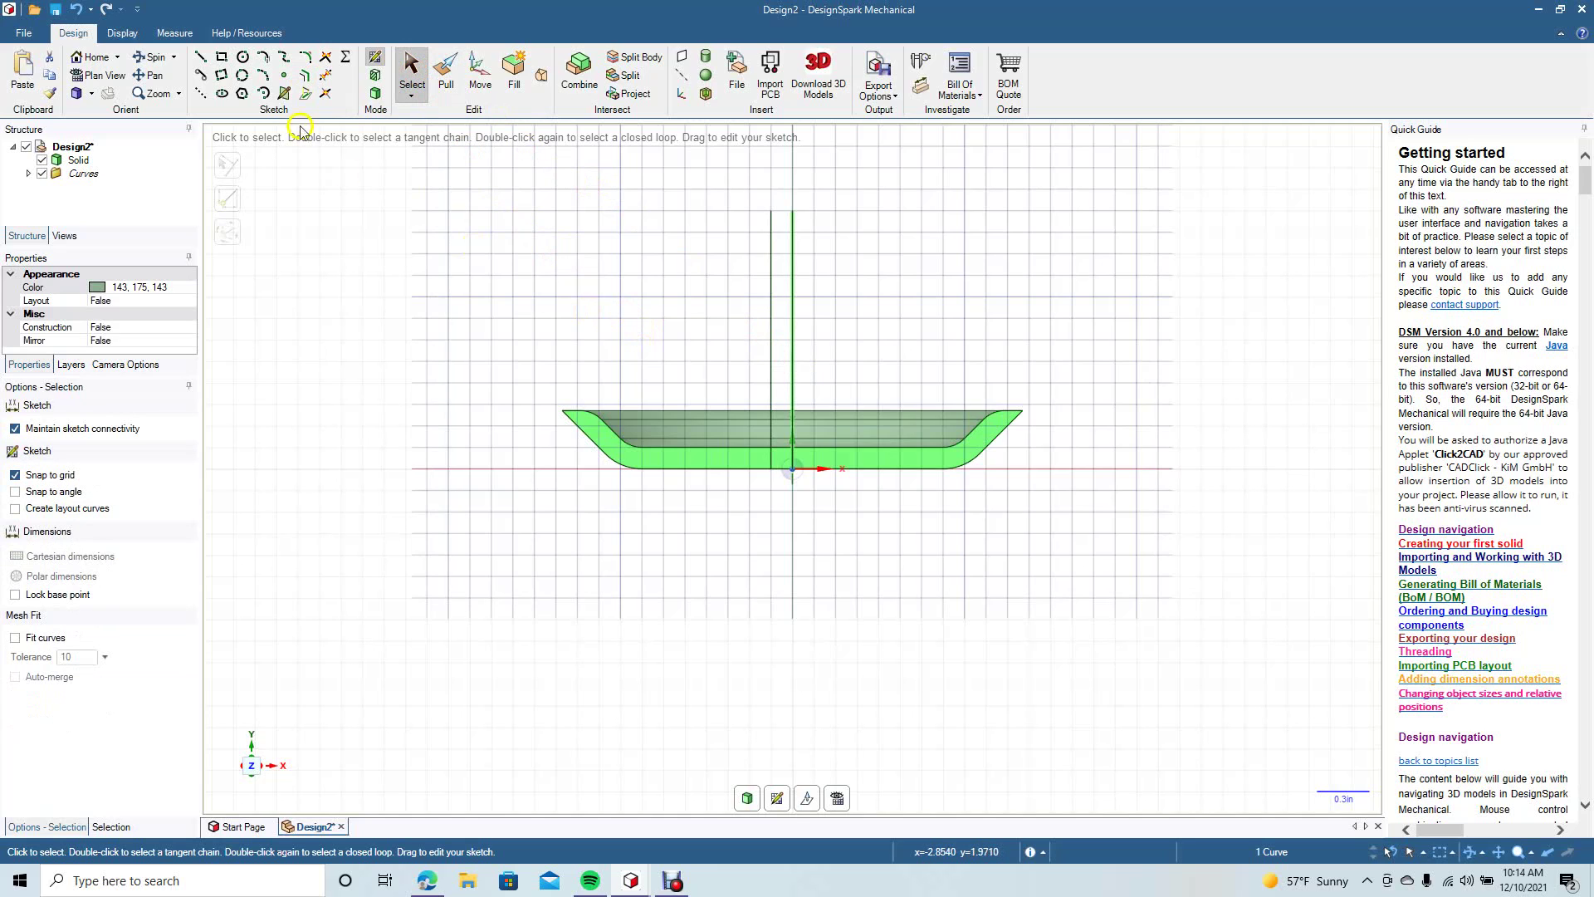
Turn off grid snapping and draw a shallow arc of about 6.74 in radius upward from the offset line's lower end.
click(265, 77)
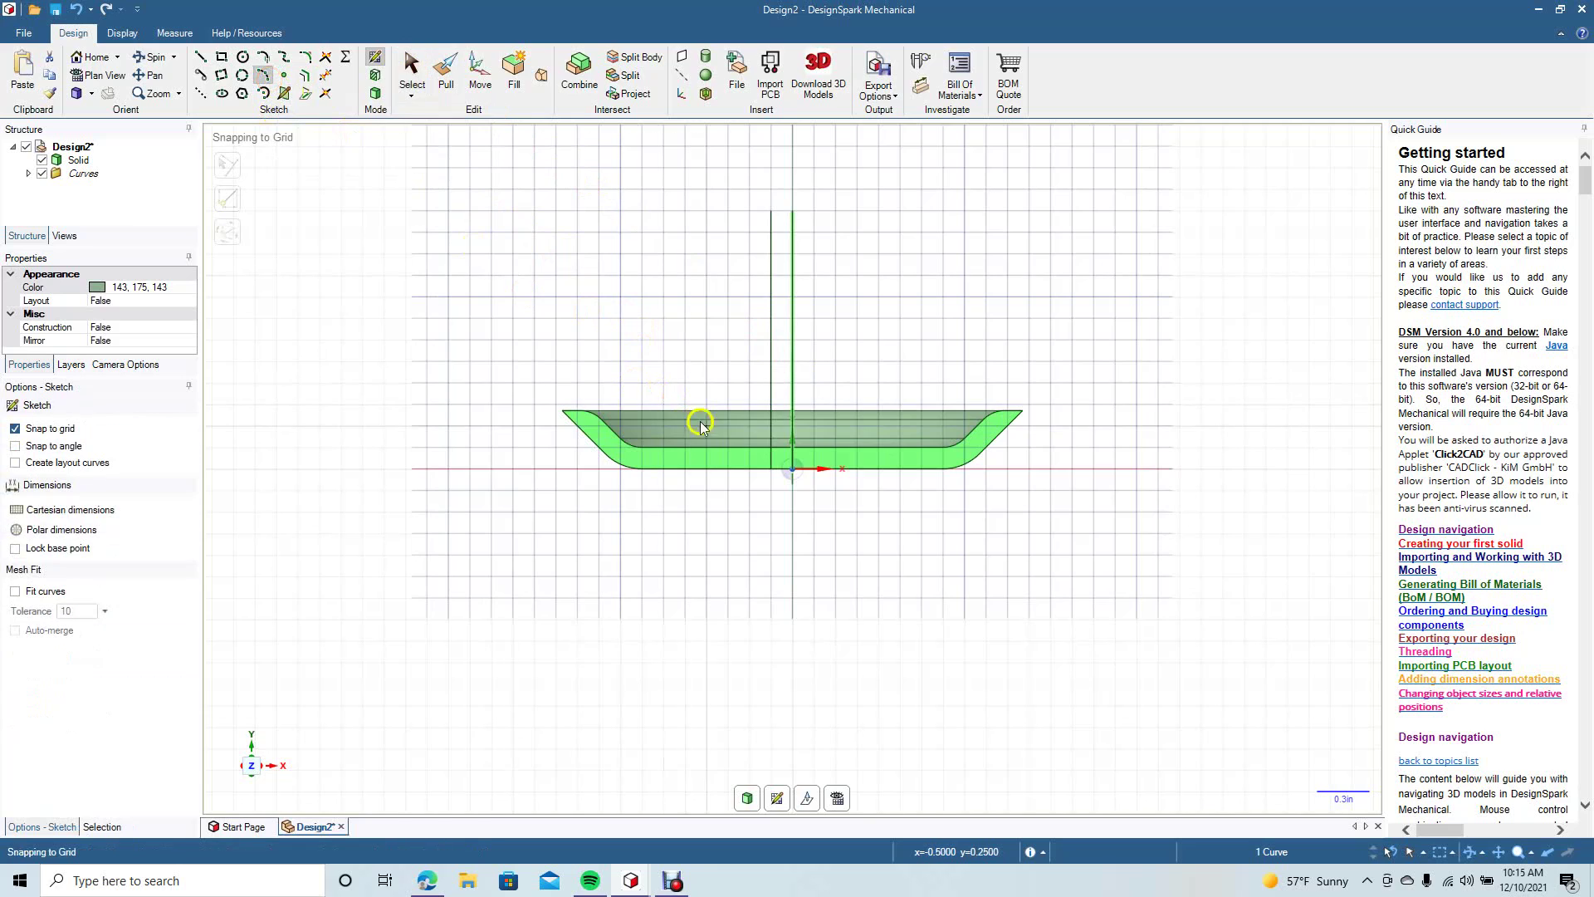
click(772, 471)
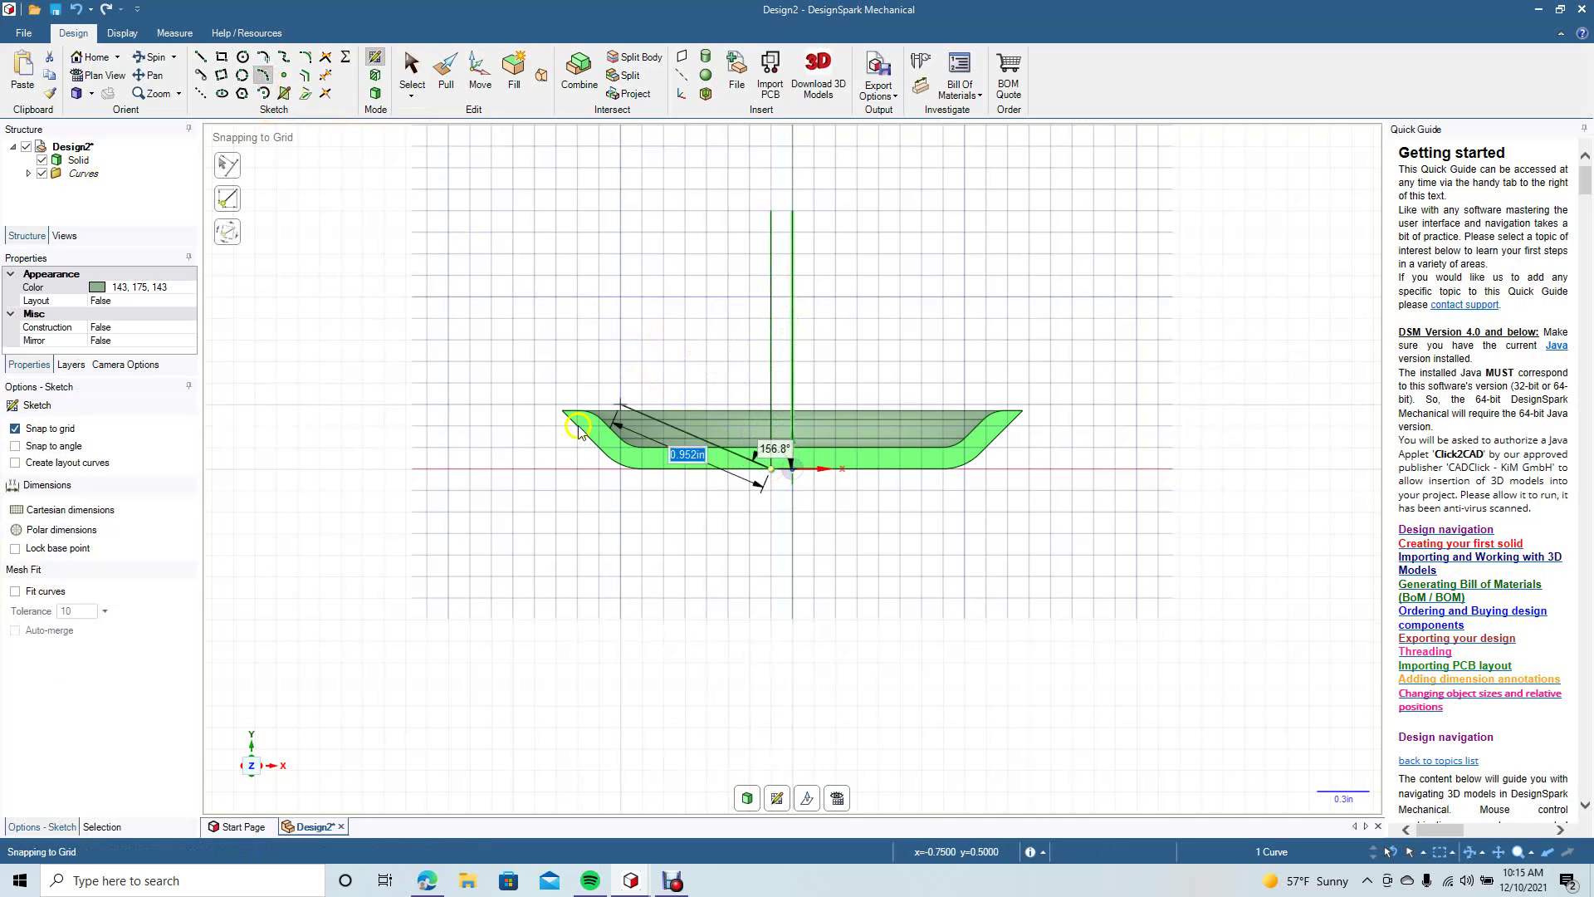
click(49, 429)
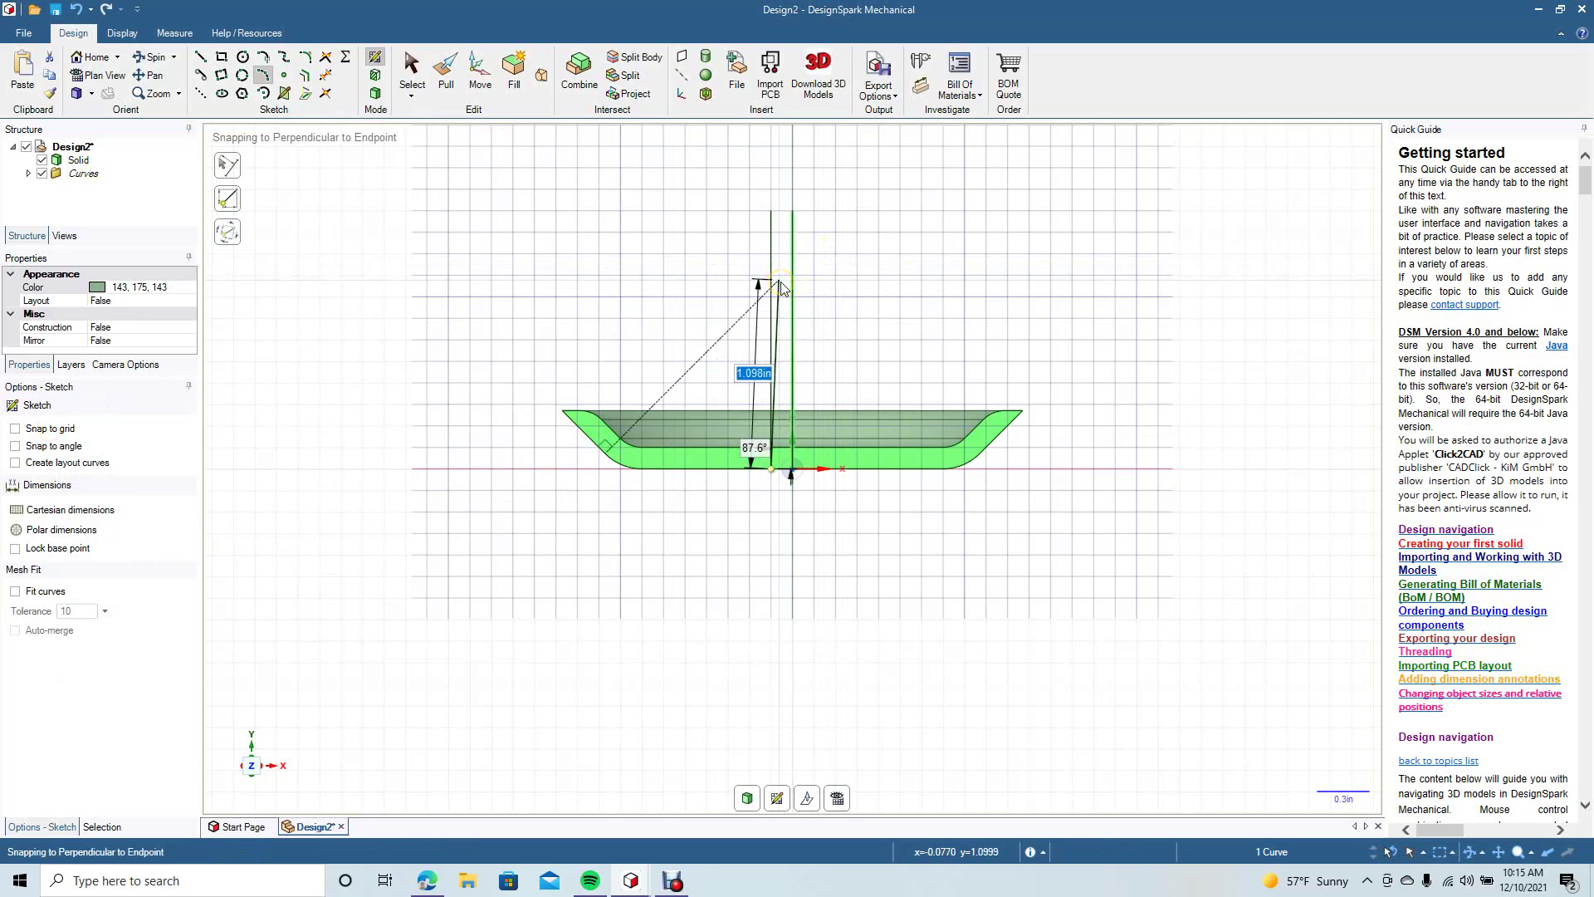
click(772, 376)
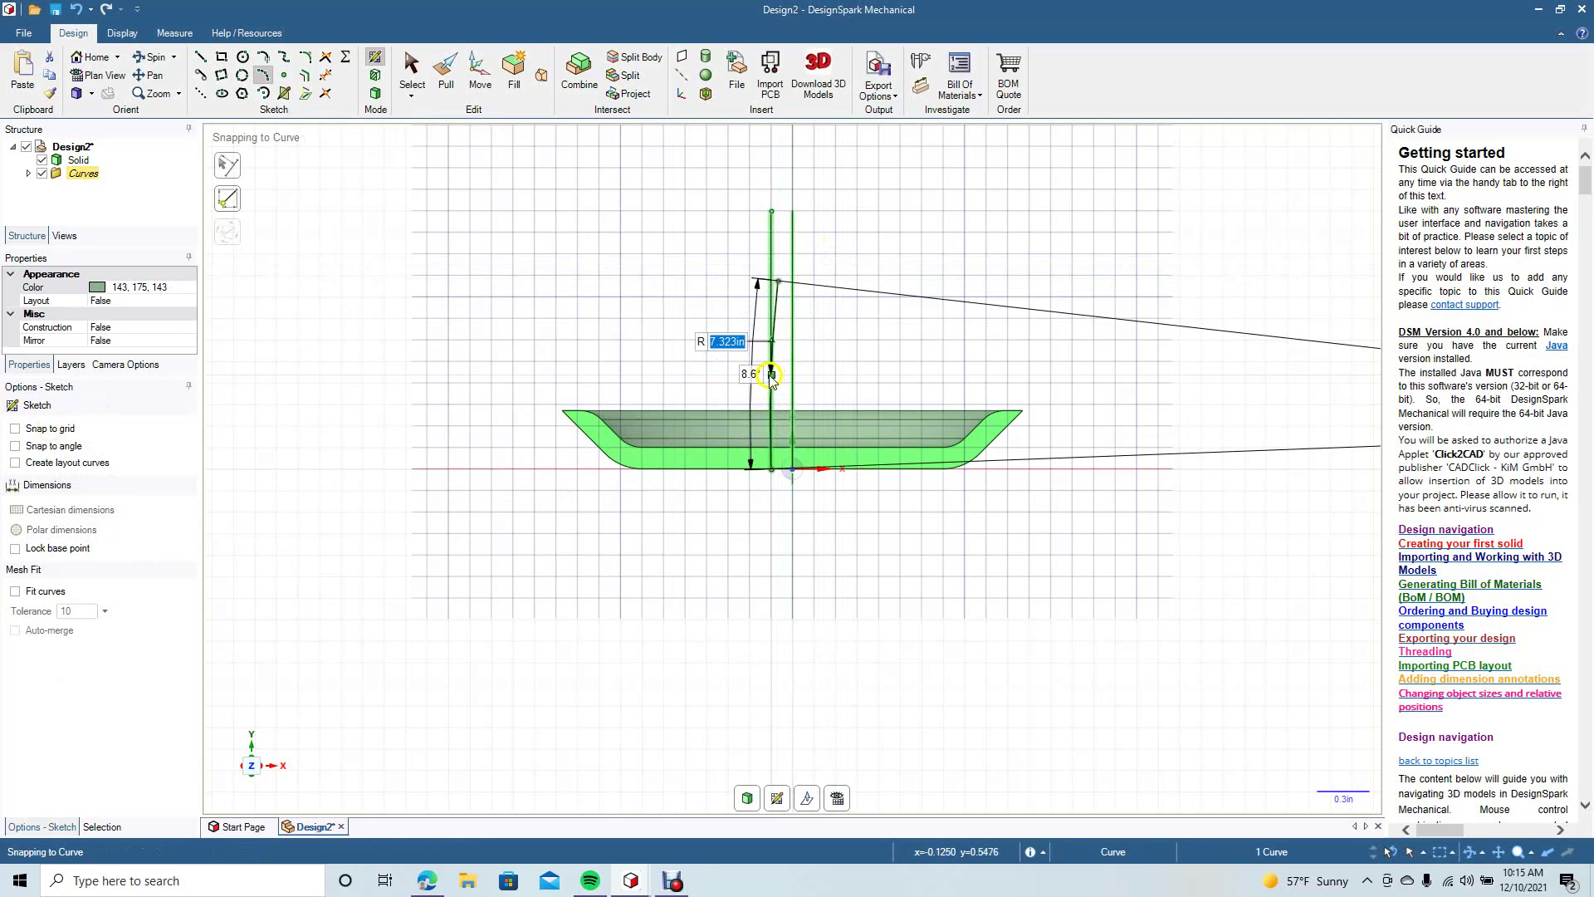
click(769, 373)
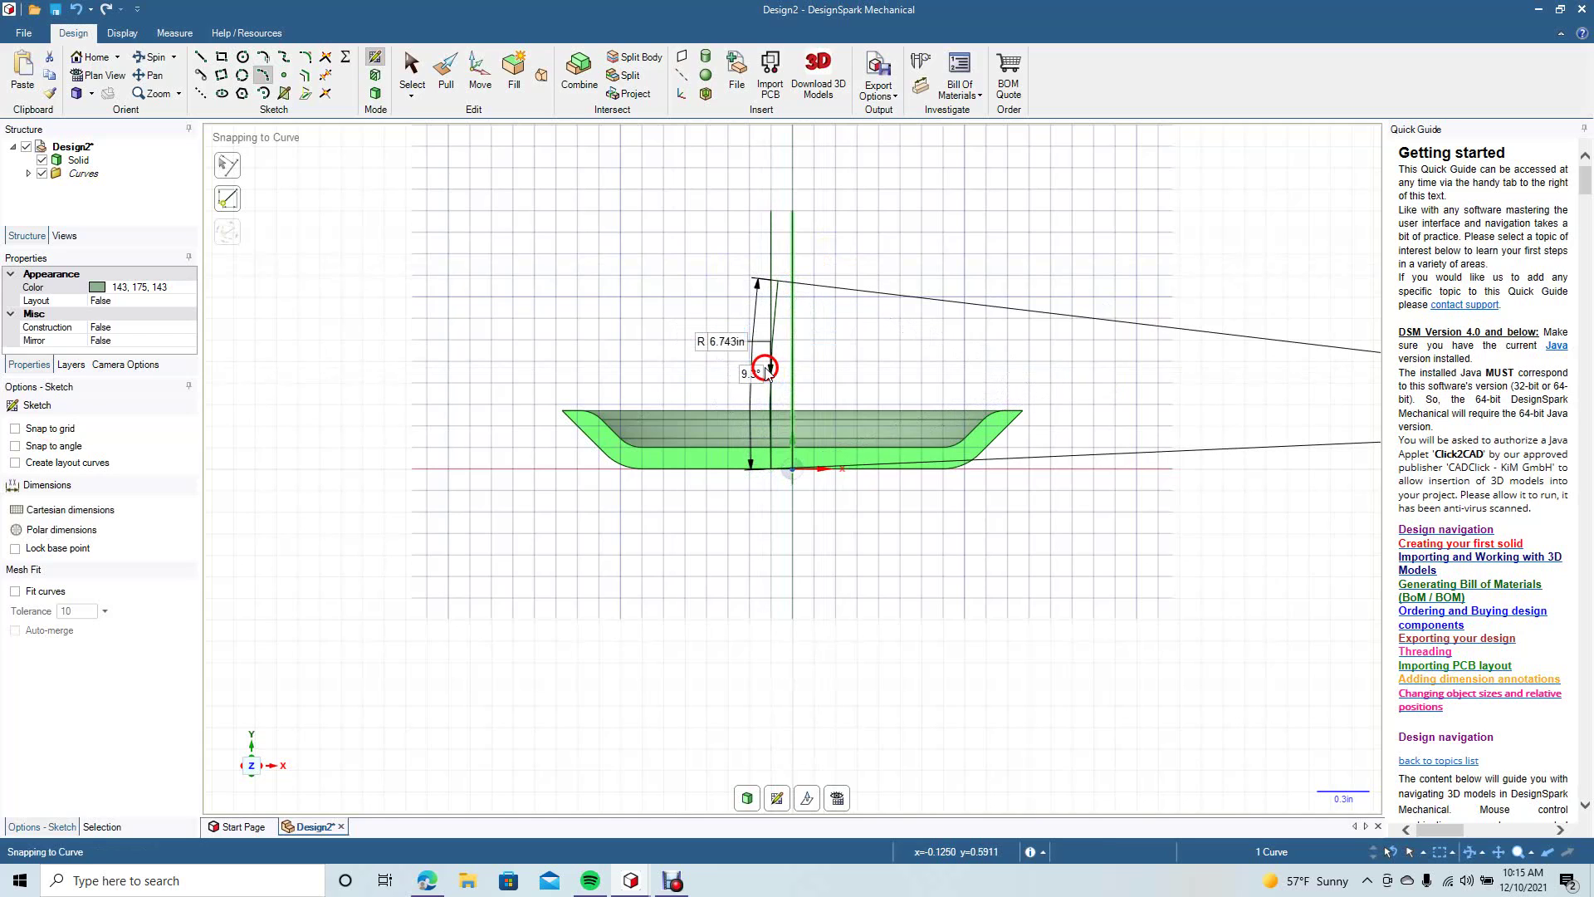
Draw a second arc of about 0.945 in radius from the first arc's upper end to the top of the offset line.
click(780, 284)
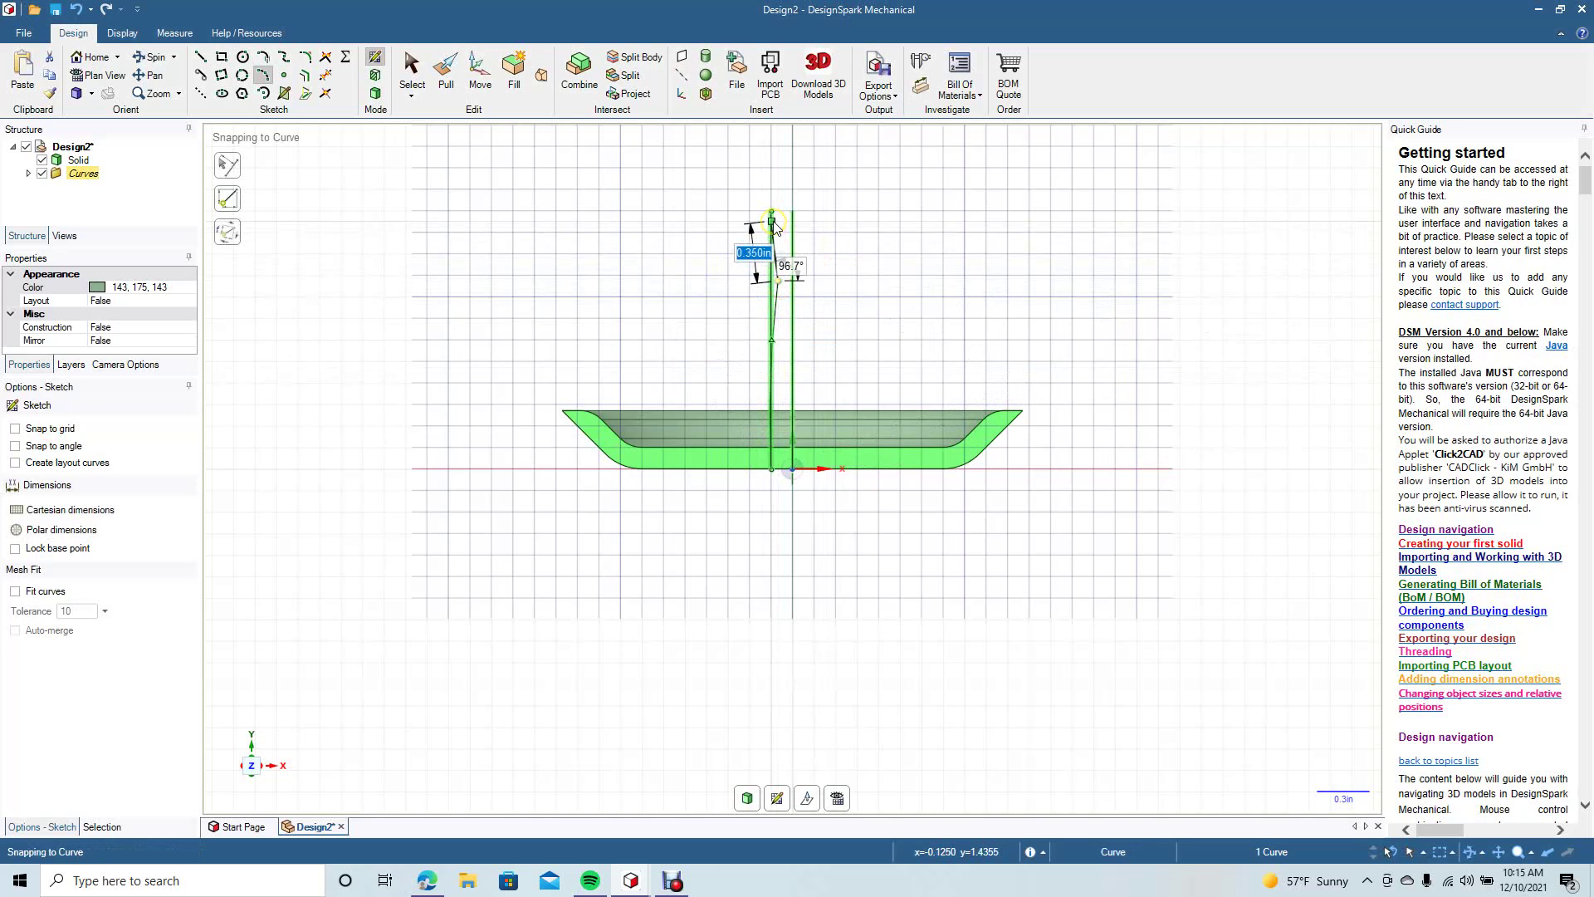
click(771, 213)
click(778, 249)
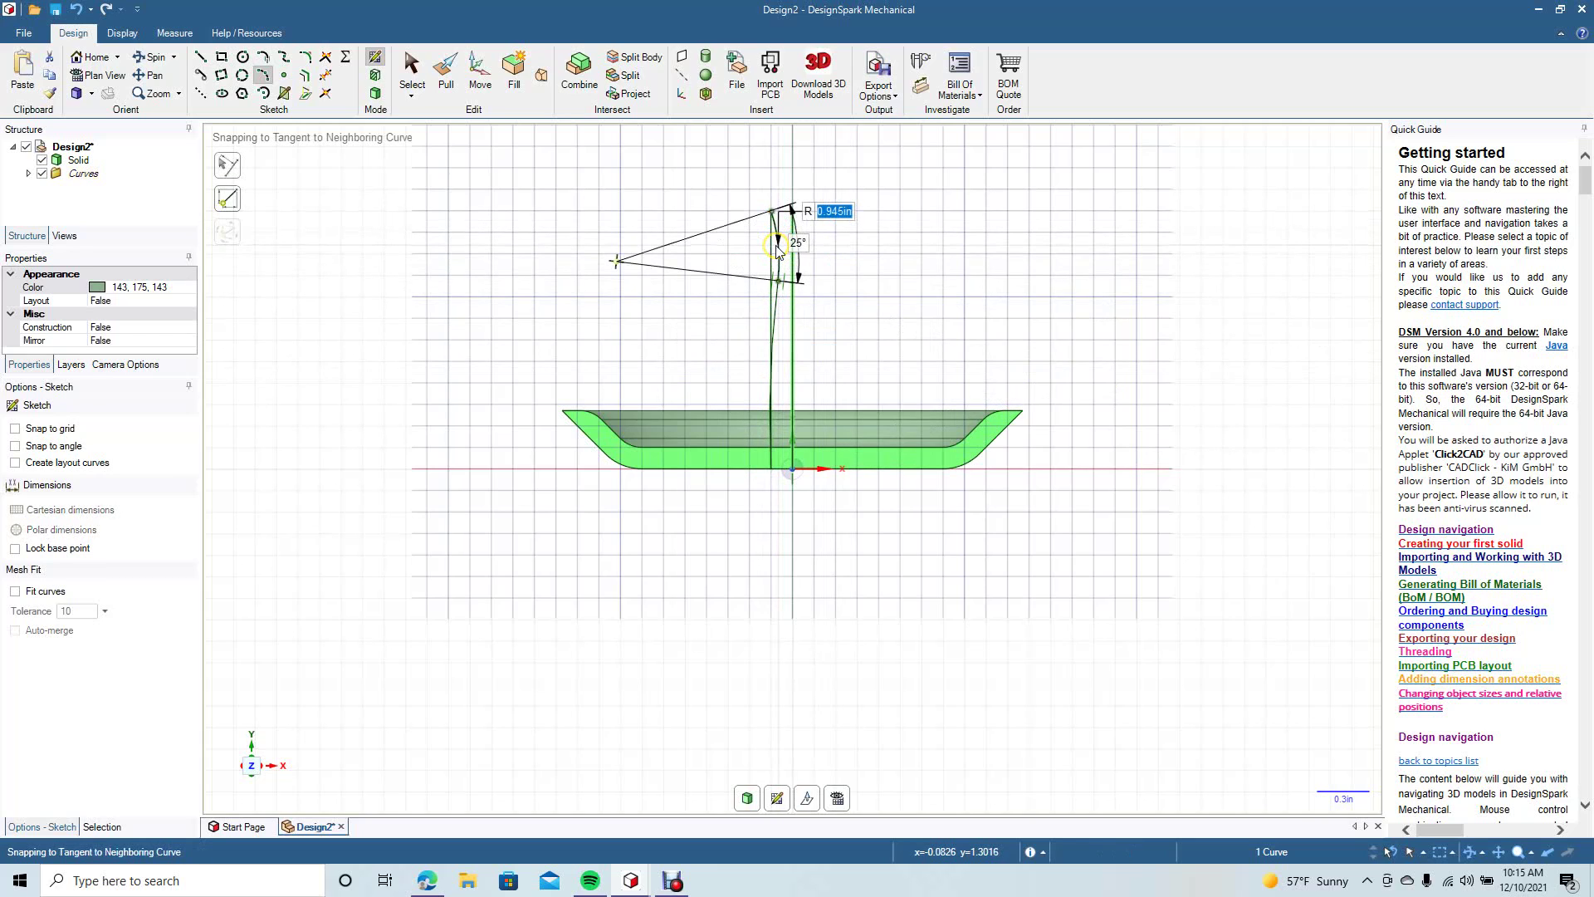
click(419, 70)
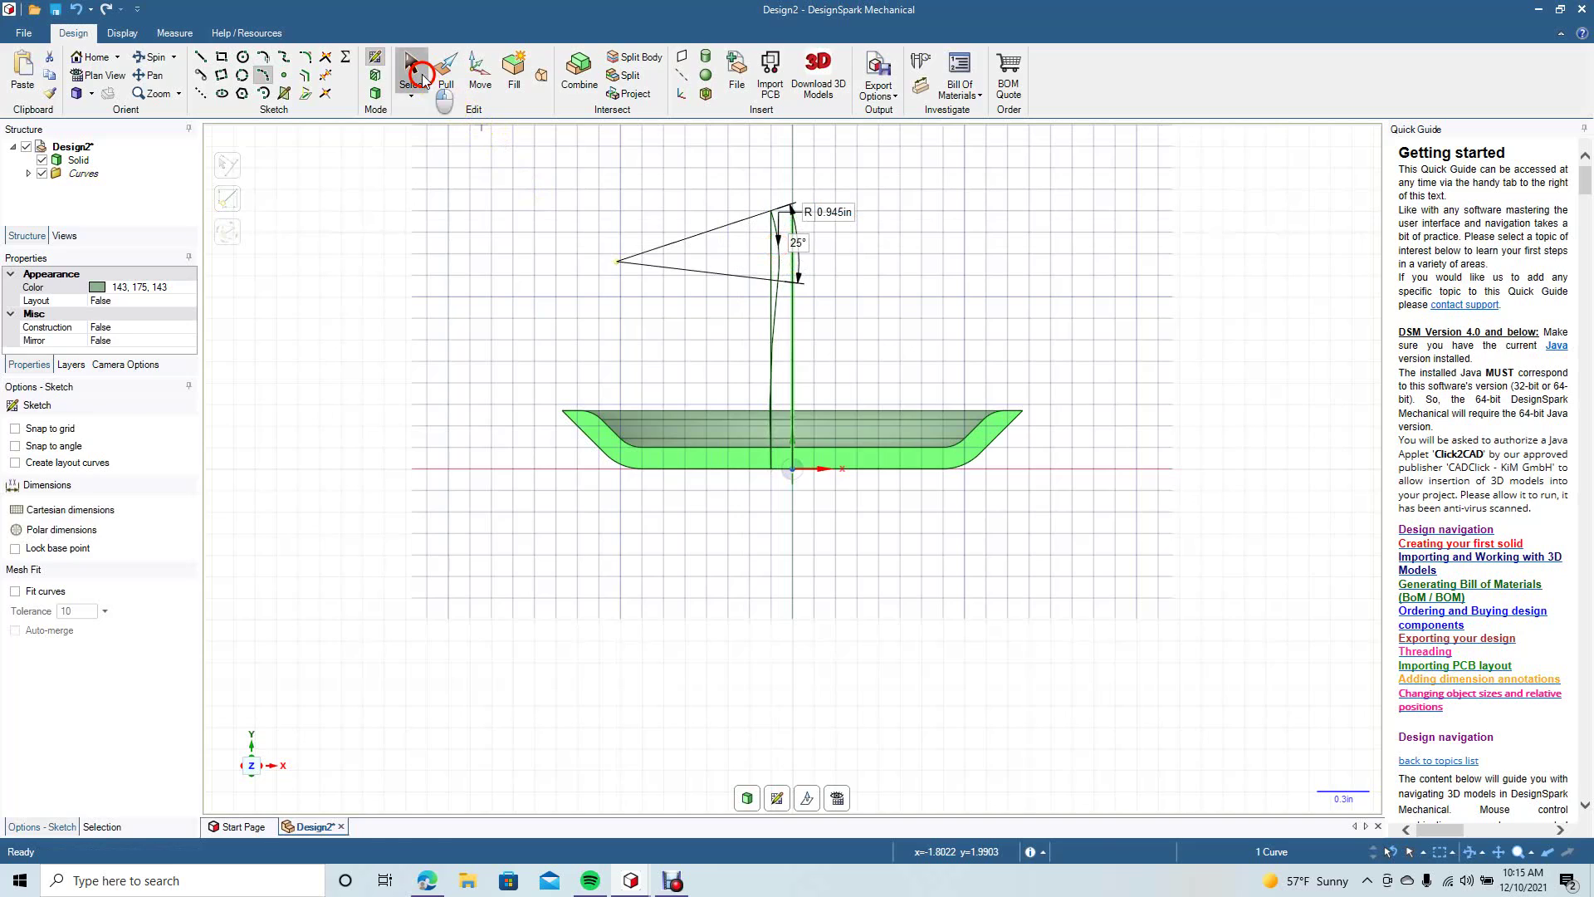
Delete the straight offset line, keeping the two arcs and the vertical centre line.
click(768, 276)
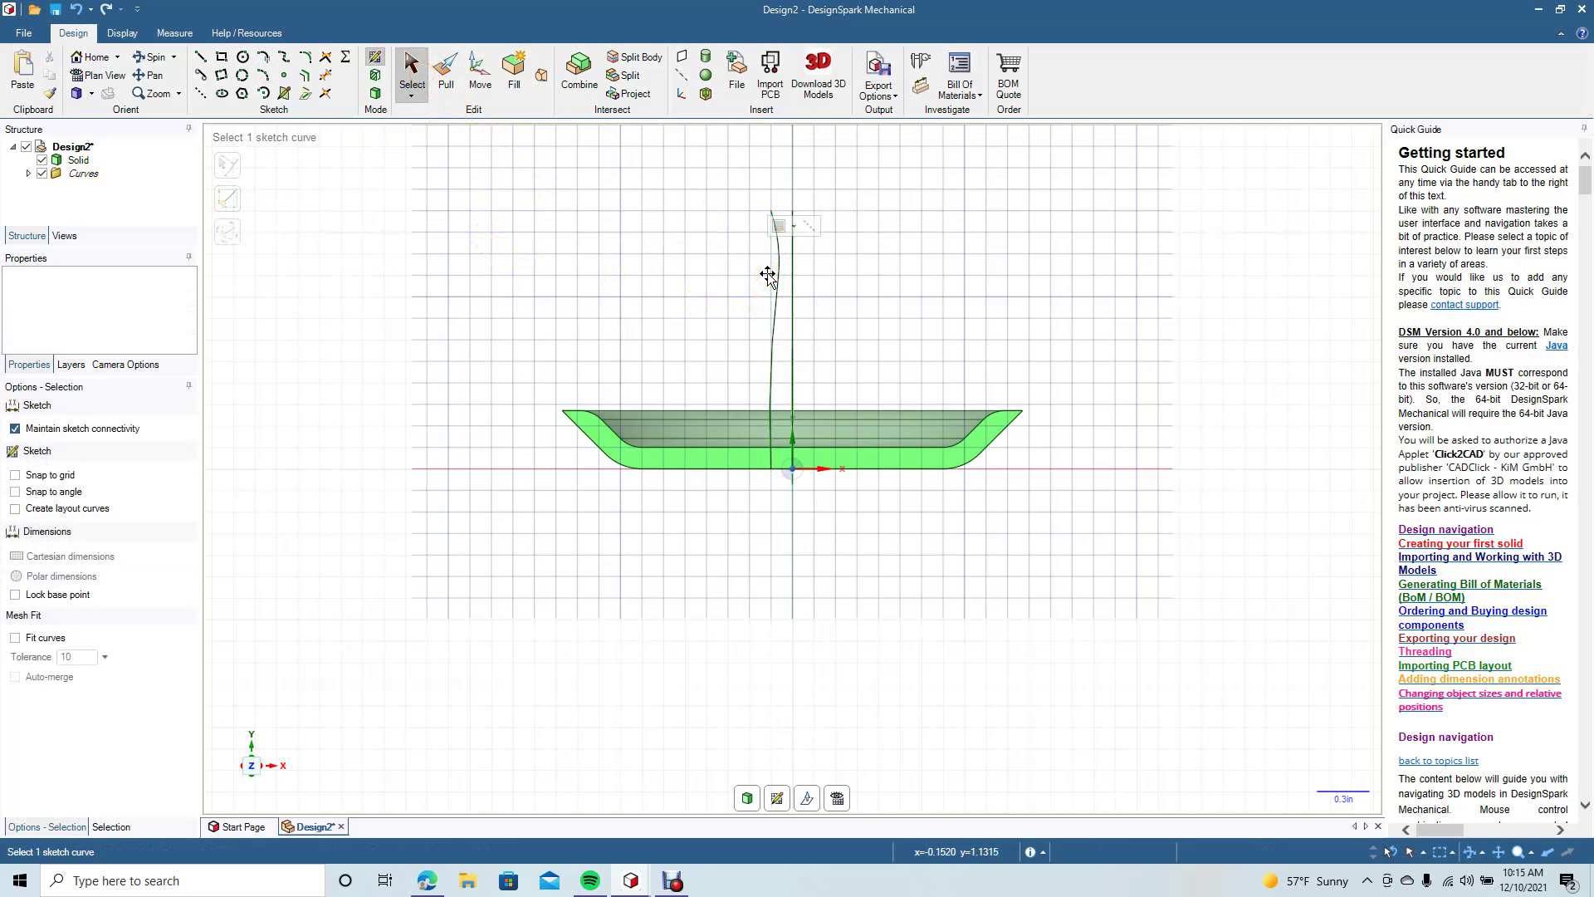
click(802, 318)
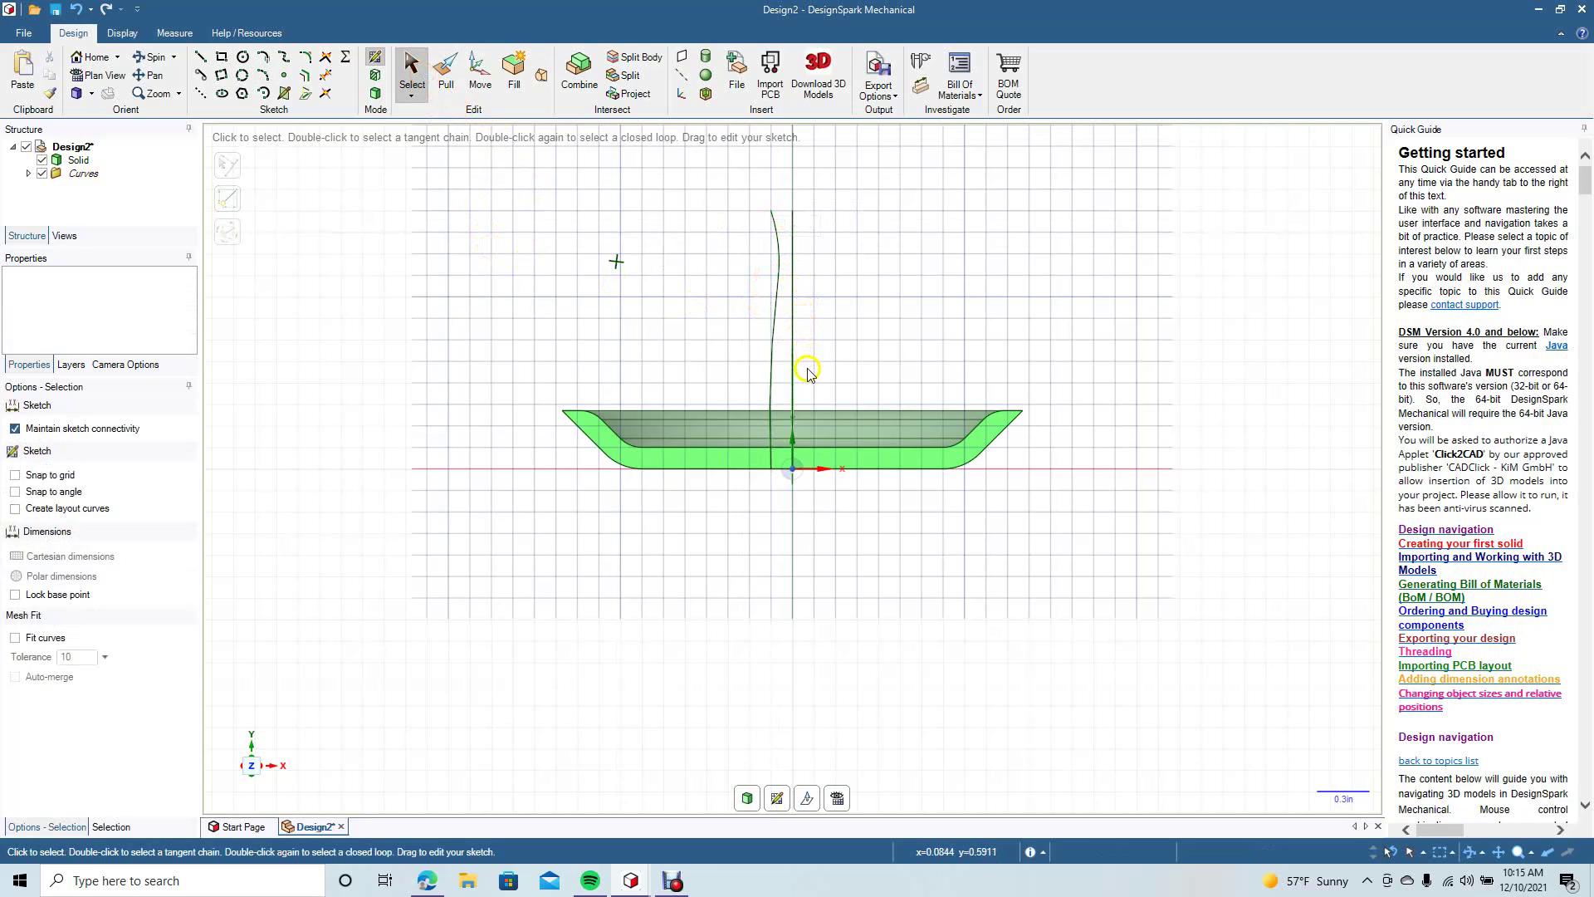
click(811, 222)
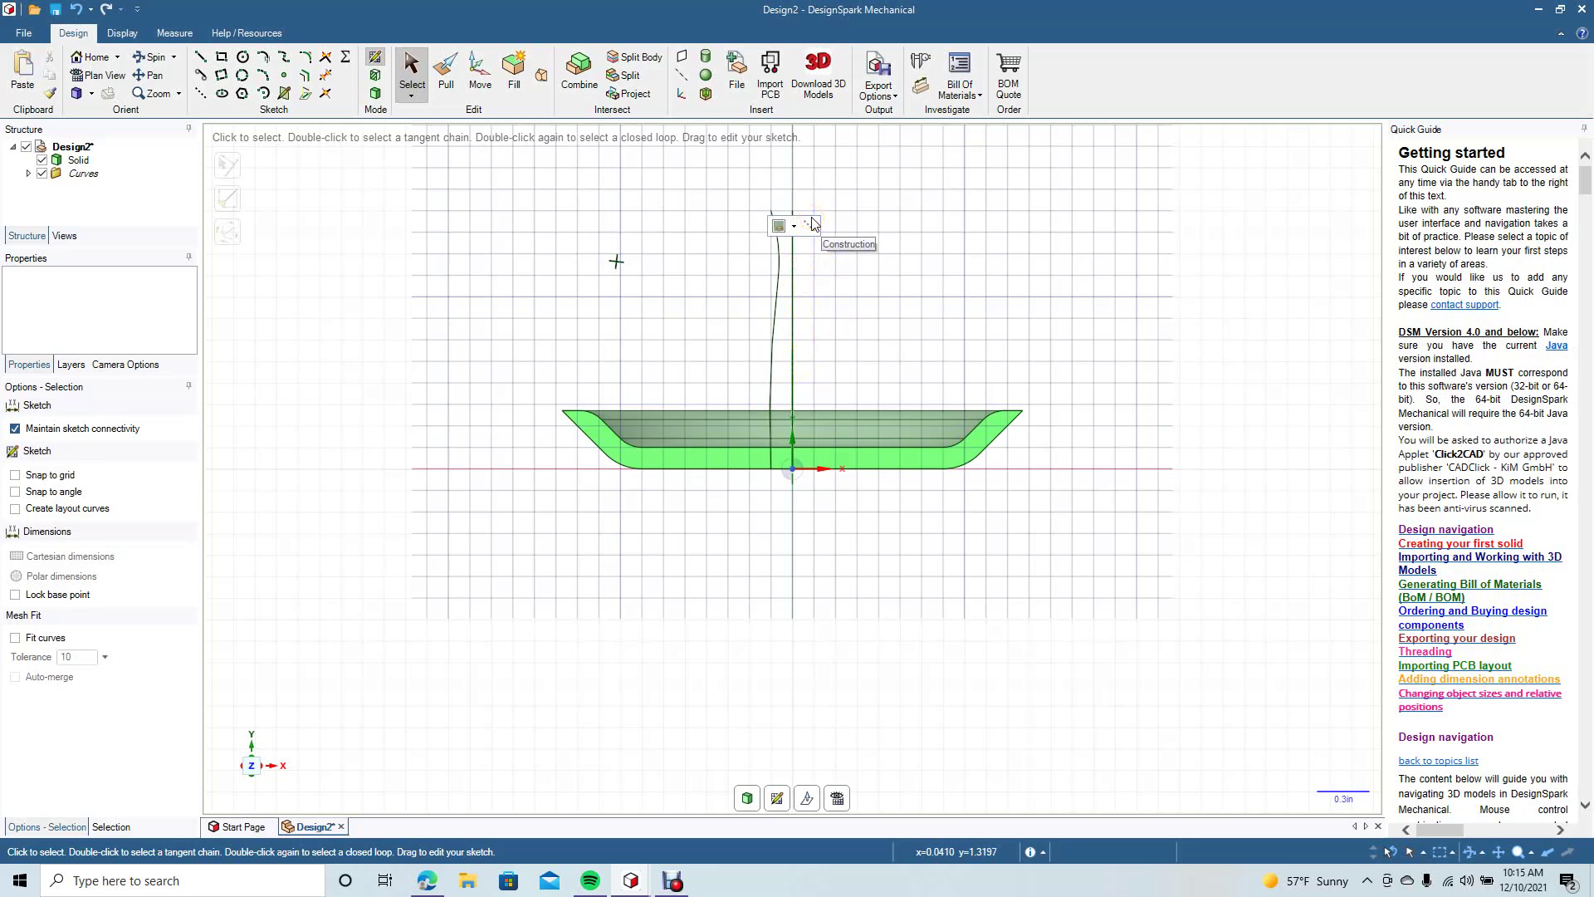
Connect the top of the curved outline to the top of the vertical centre line with a short horizontal line.
scroll(594, 231, up, 3)
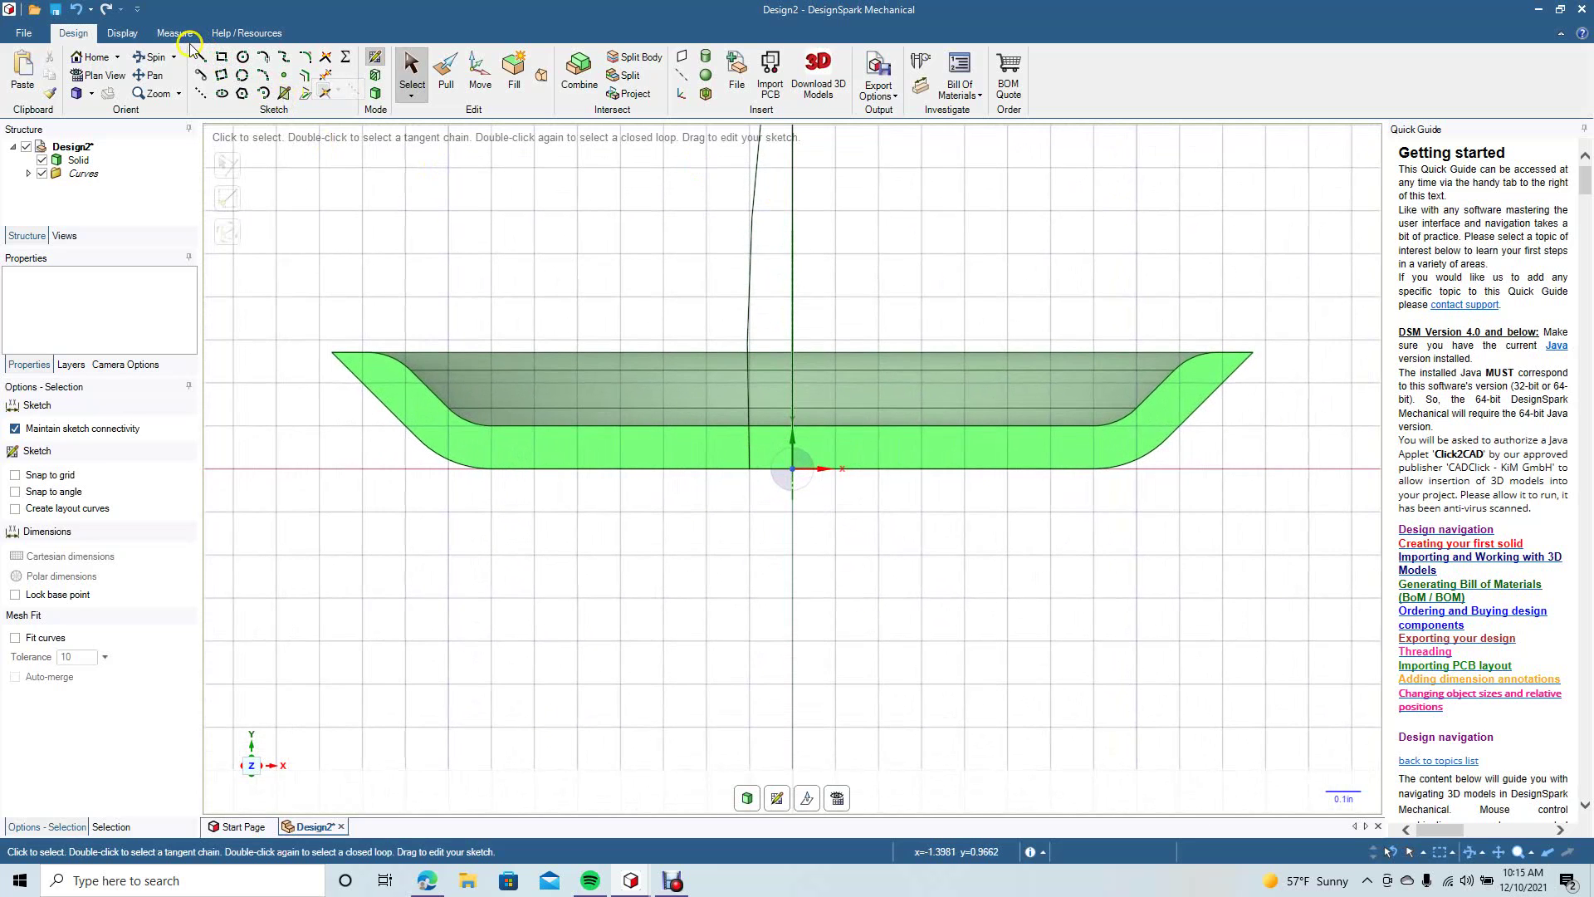
click(152, 75)
drag(617, 233, 600, 546)
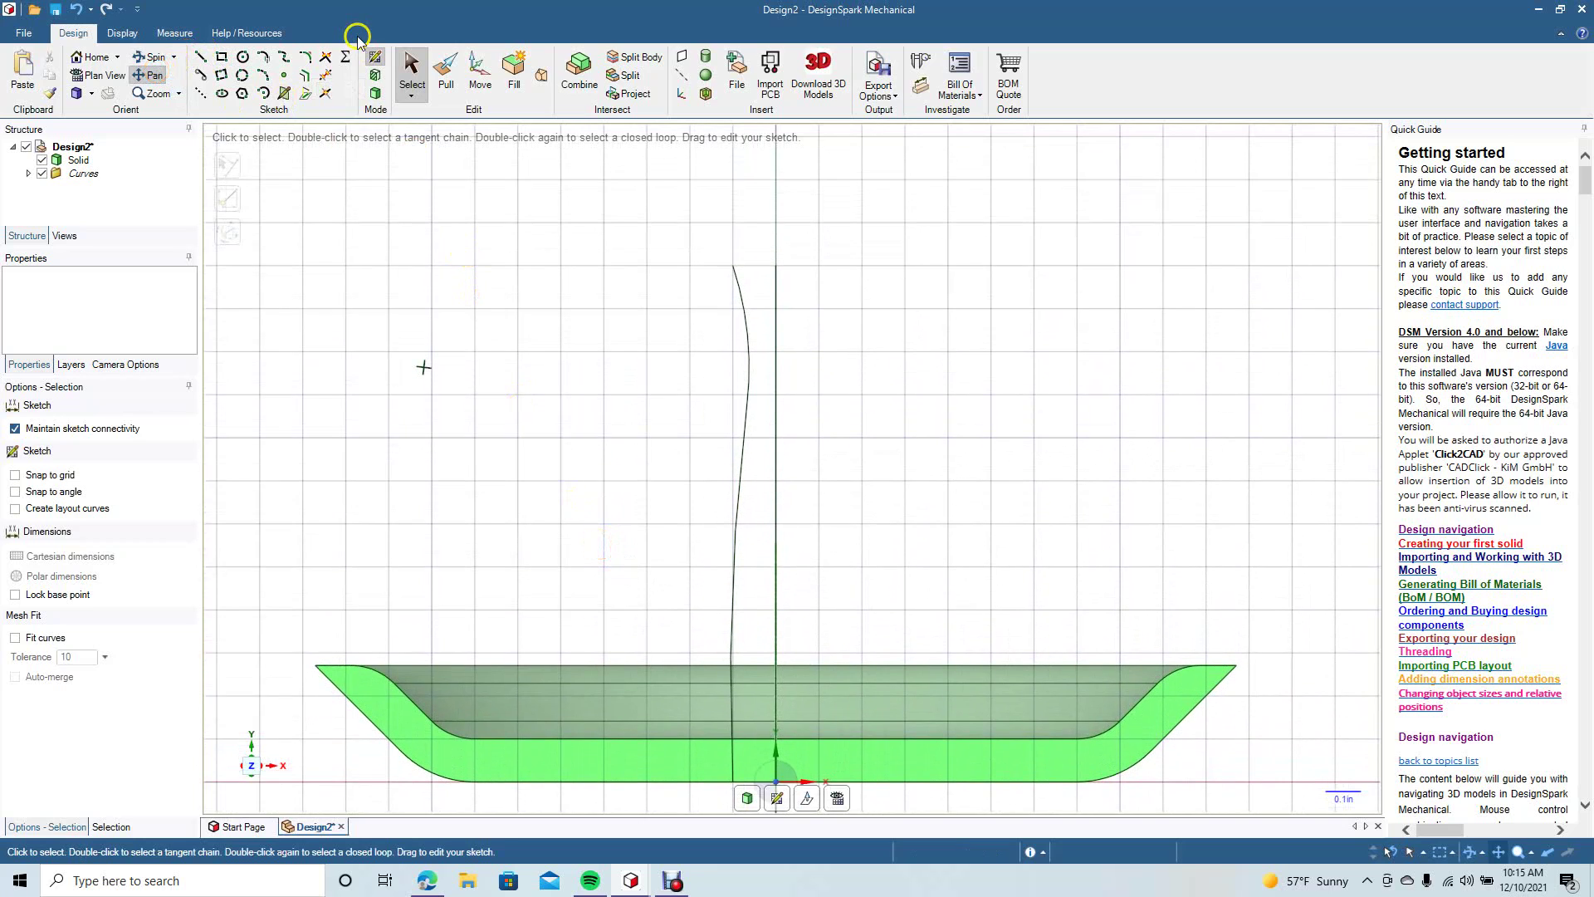
click(201, 59)
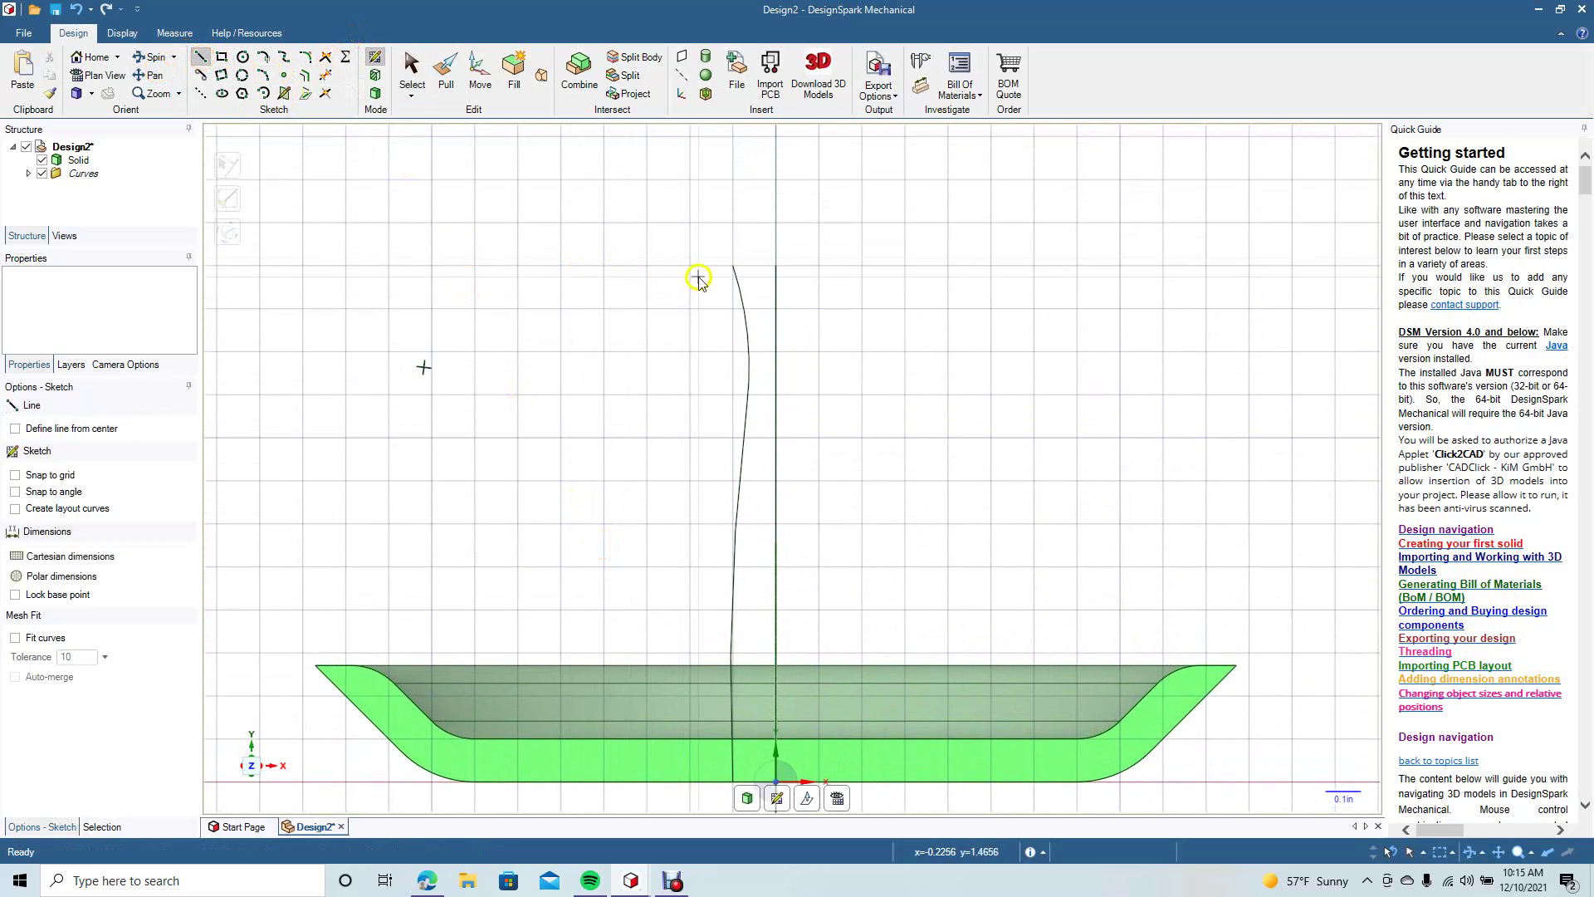
click(734, 267)
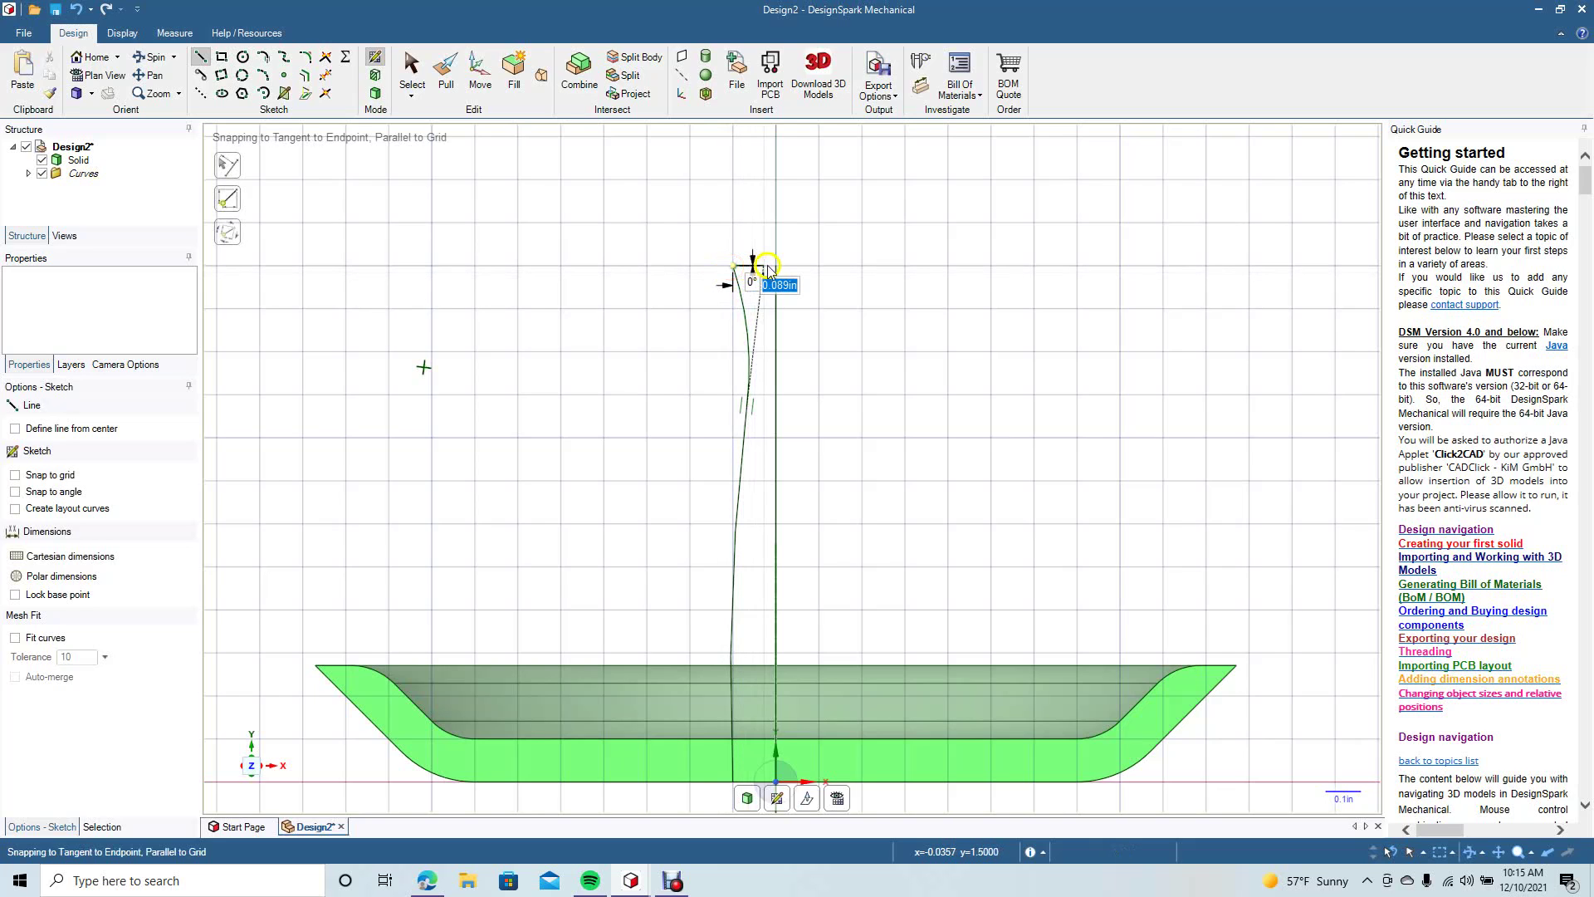
click(776, 266)
click(412, 72)
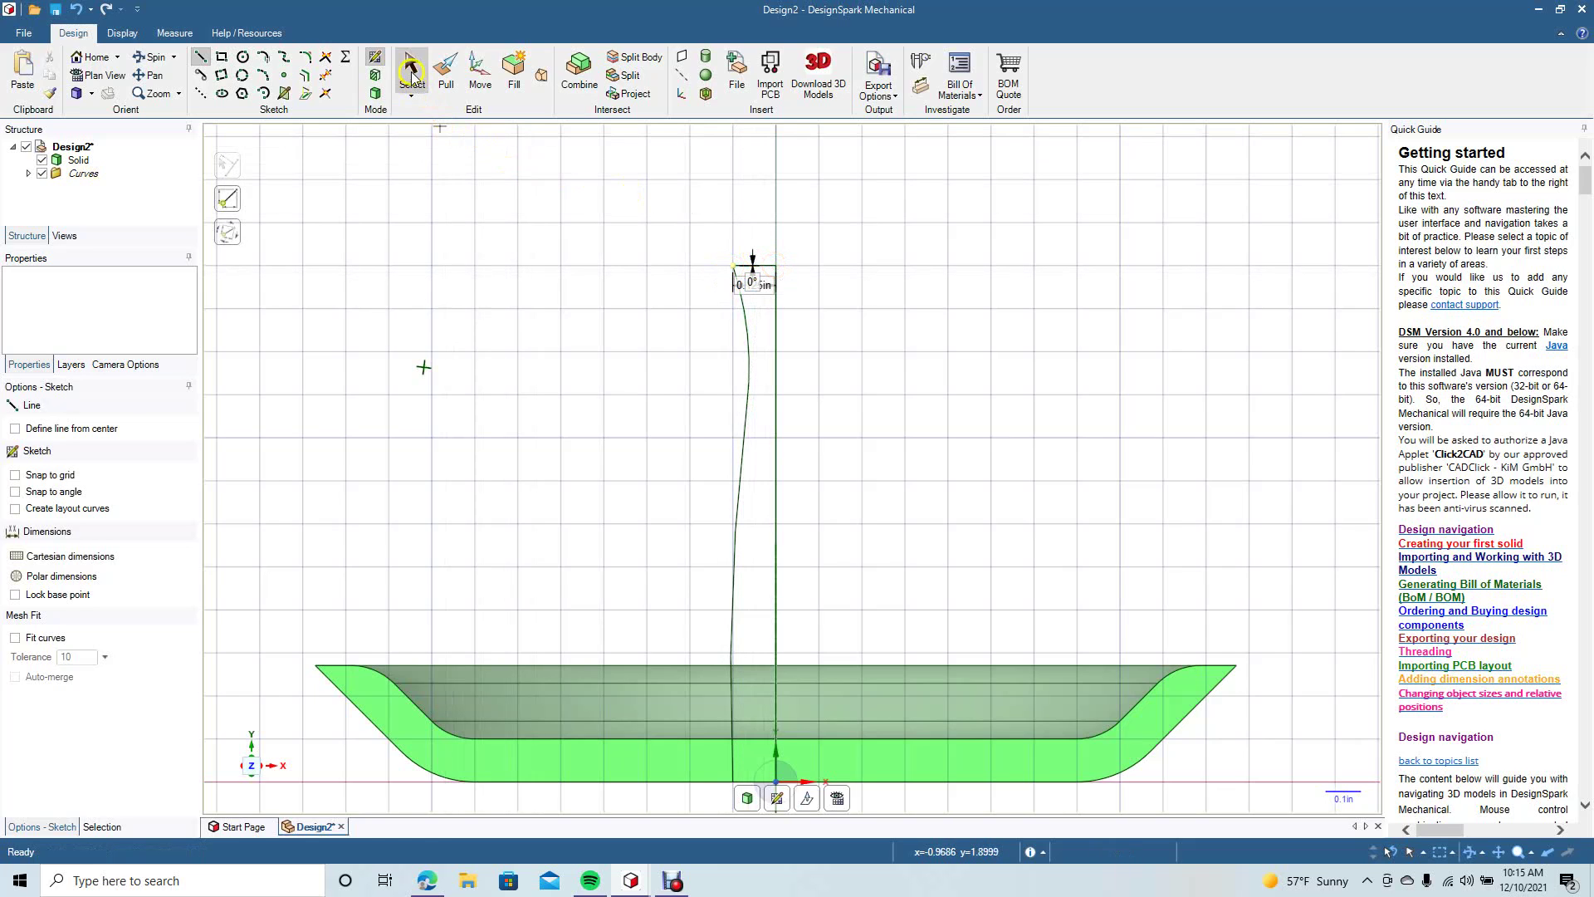
click(243, 59)
click(758, 266)
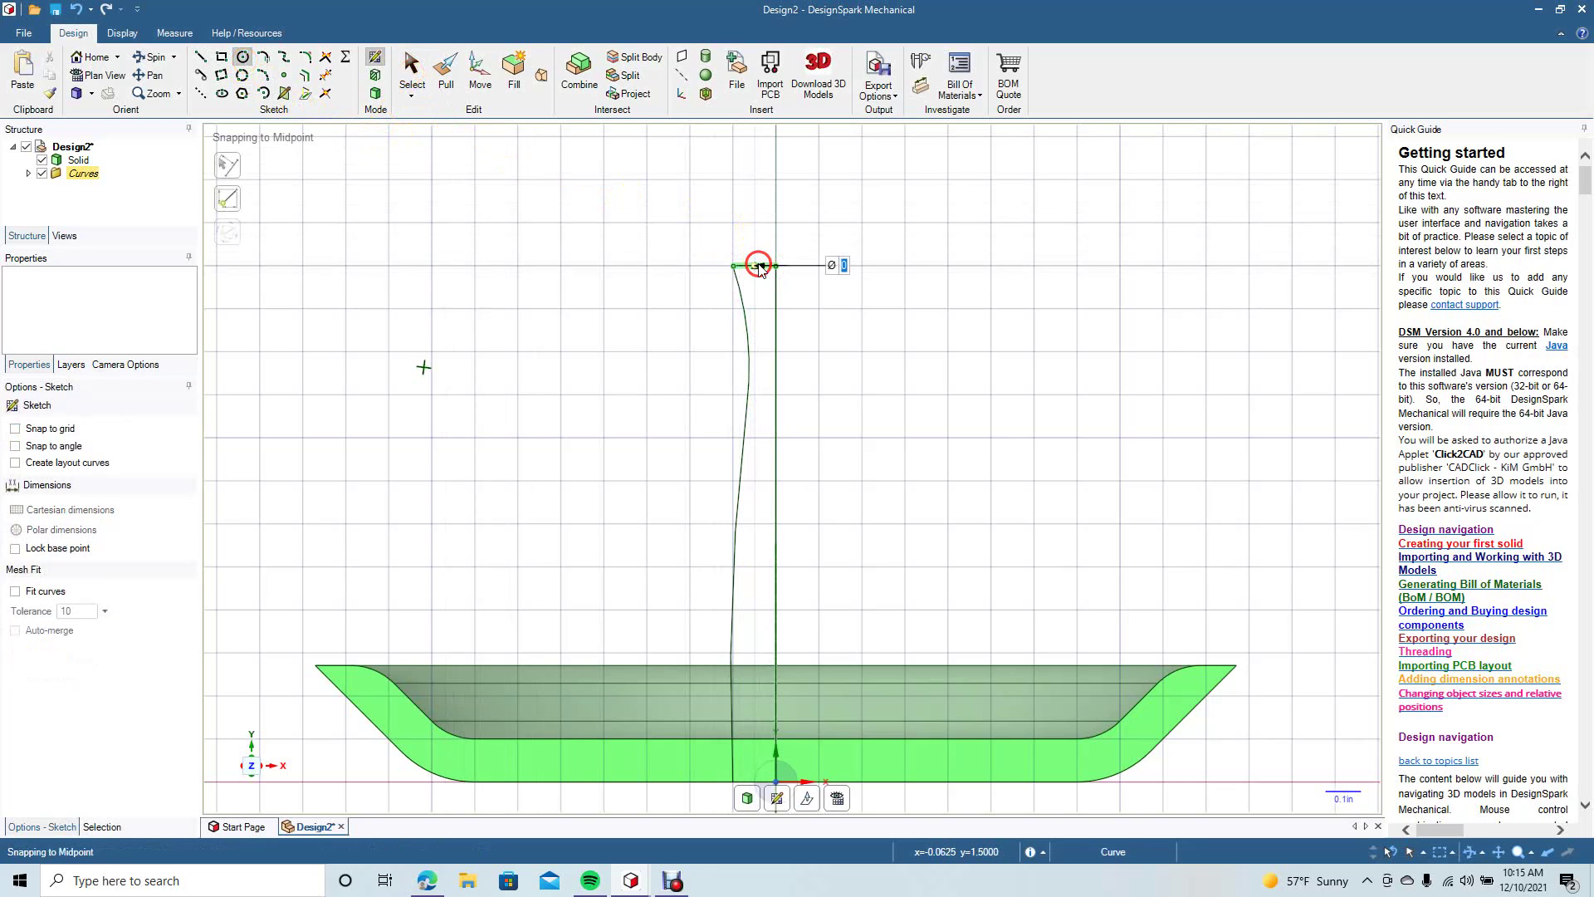
click(781, 262)
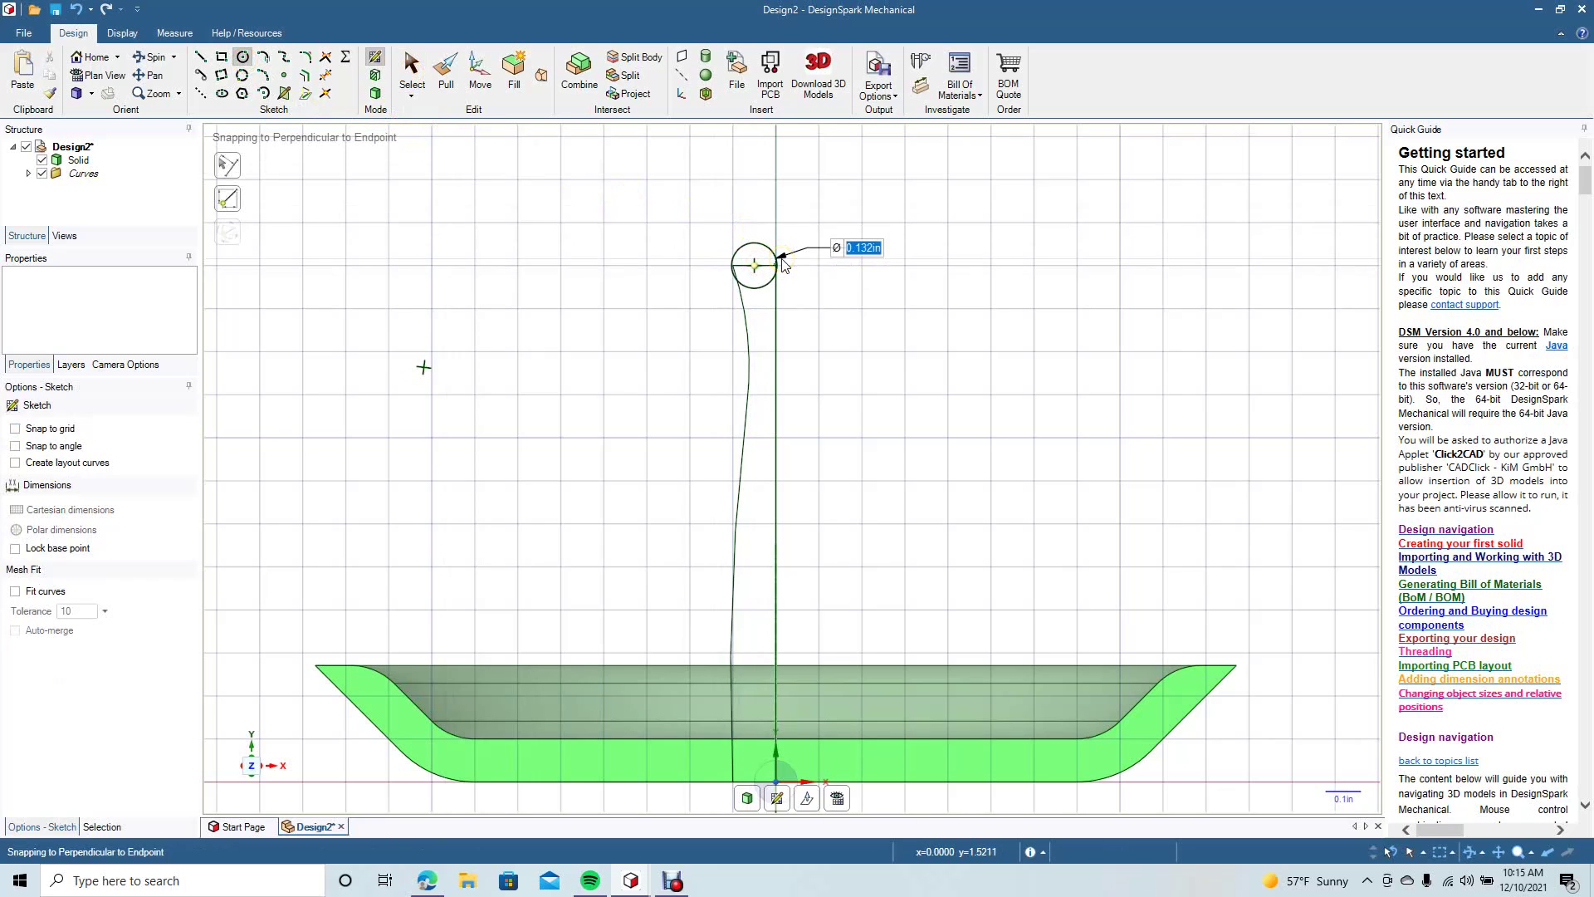
click(770, 266)
click(770, 265)
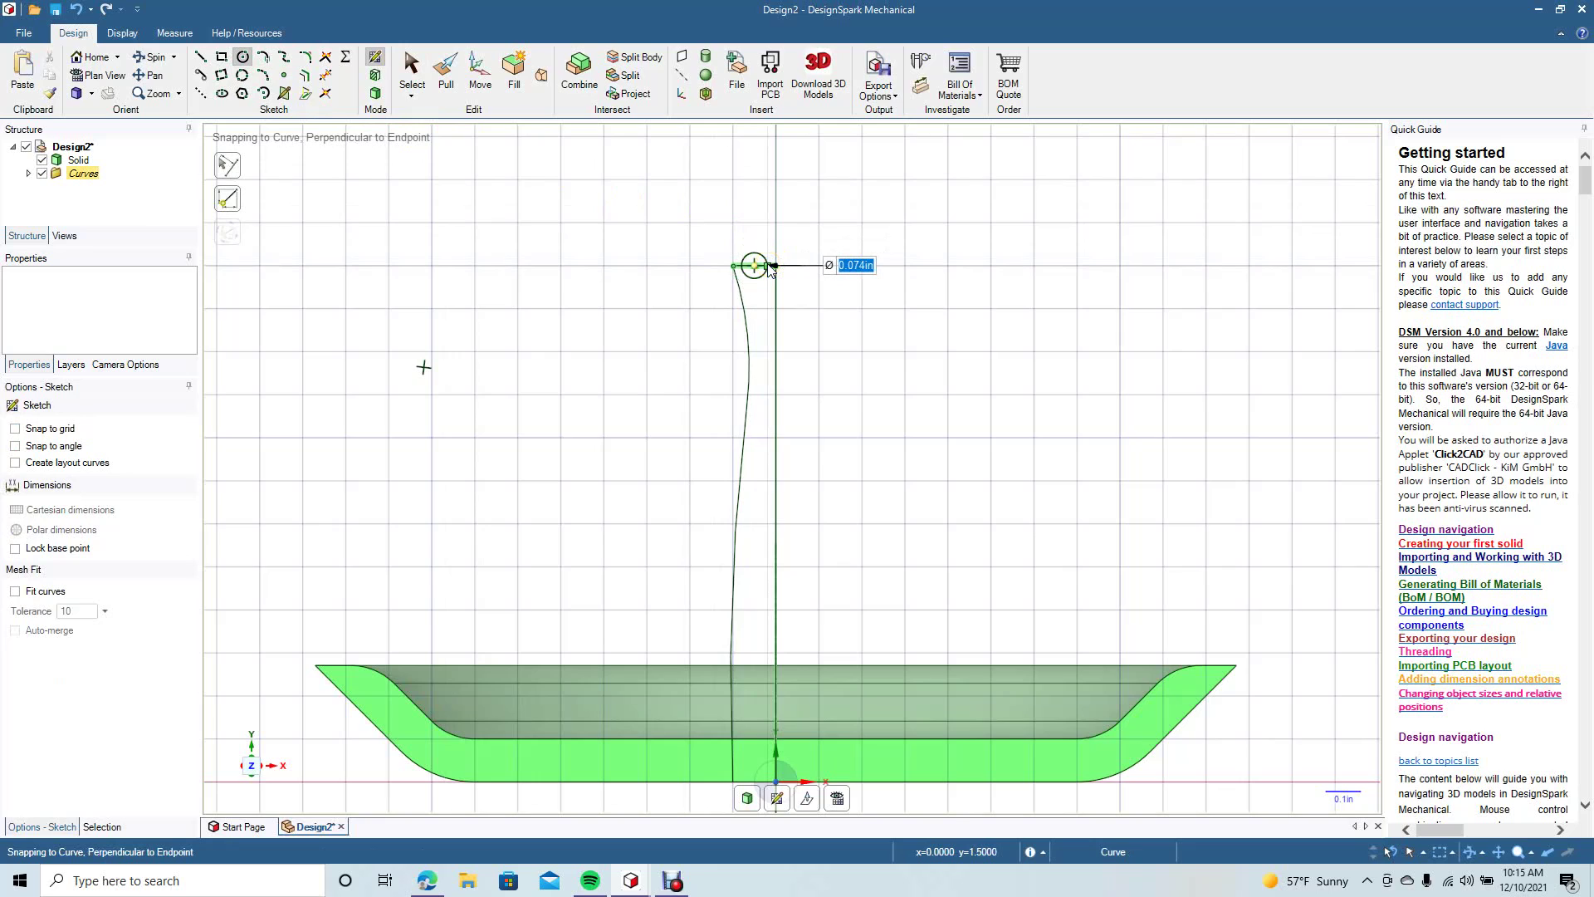
right_click(768, 265)
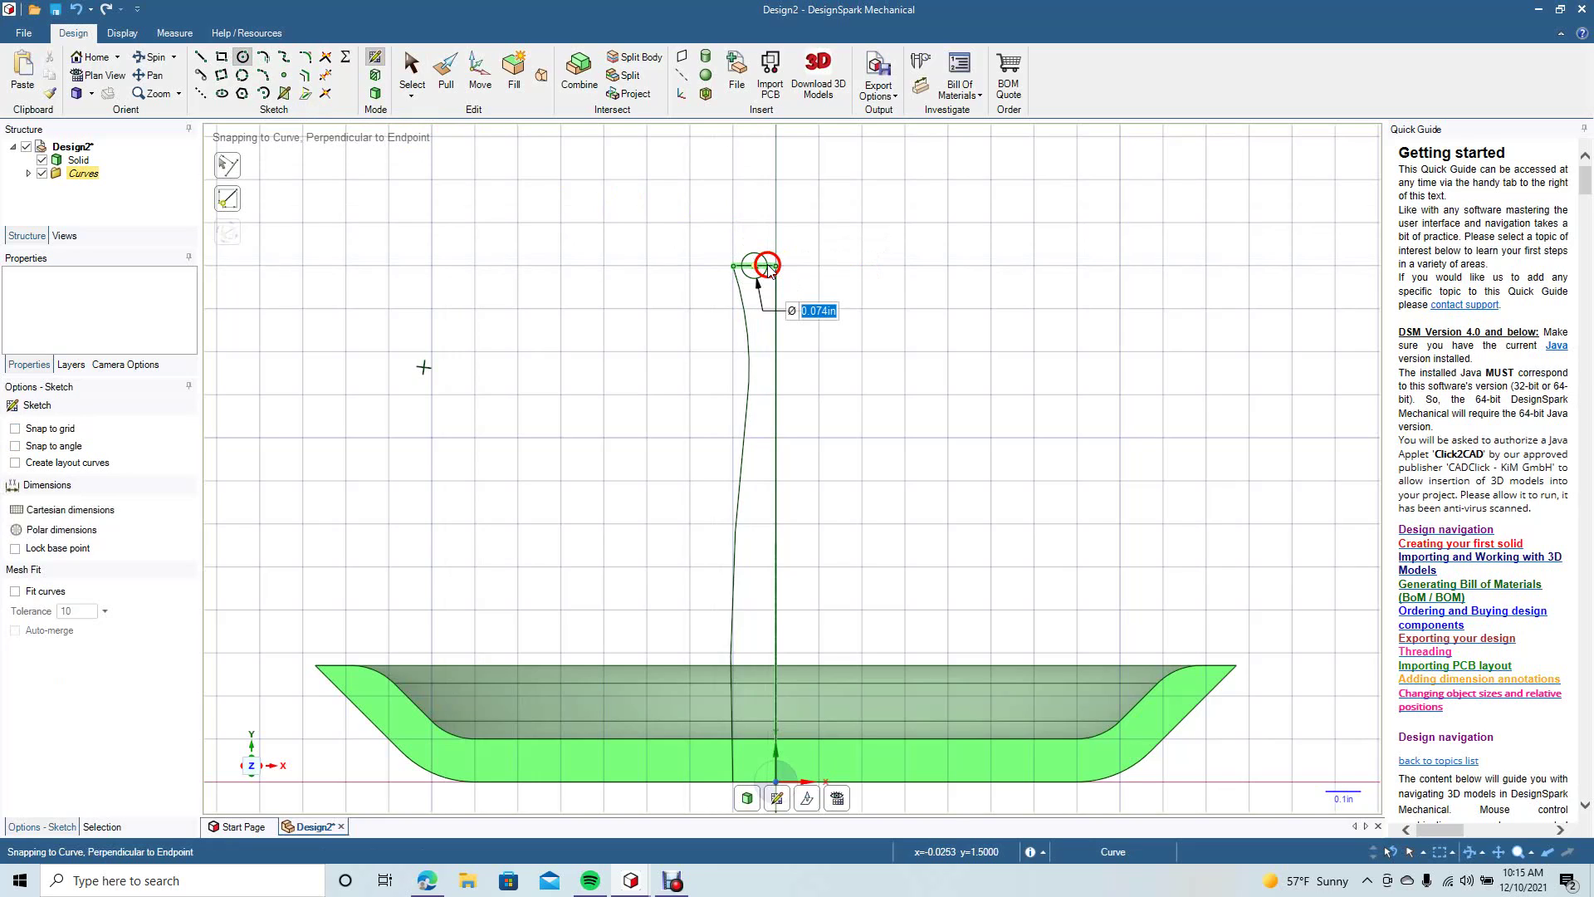
Draw a circle of 0.175 in diameter centred on the top end of the vertical centre line.
click(780, 264)
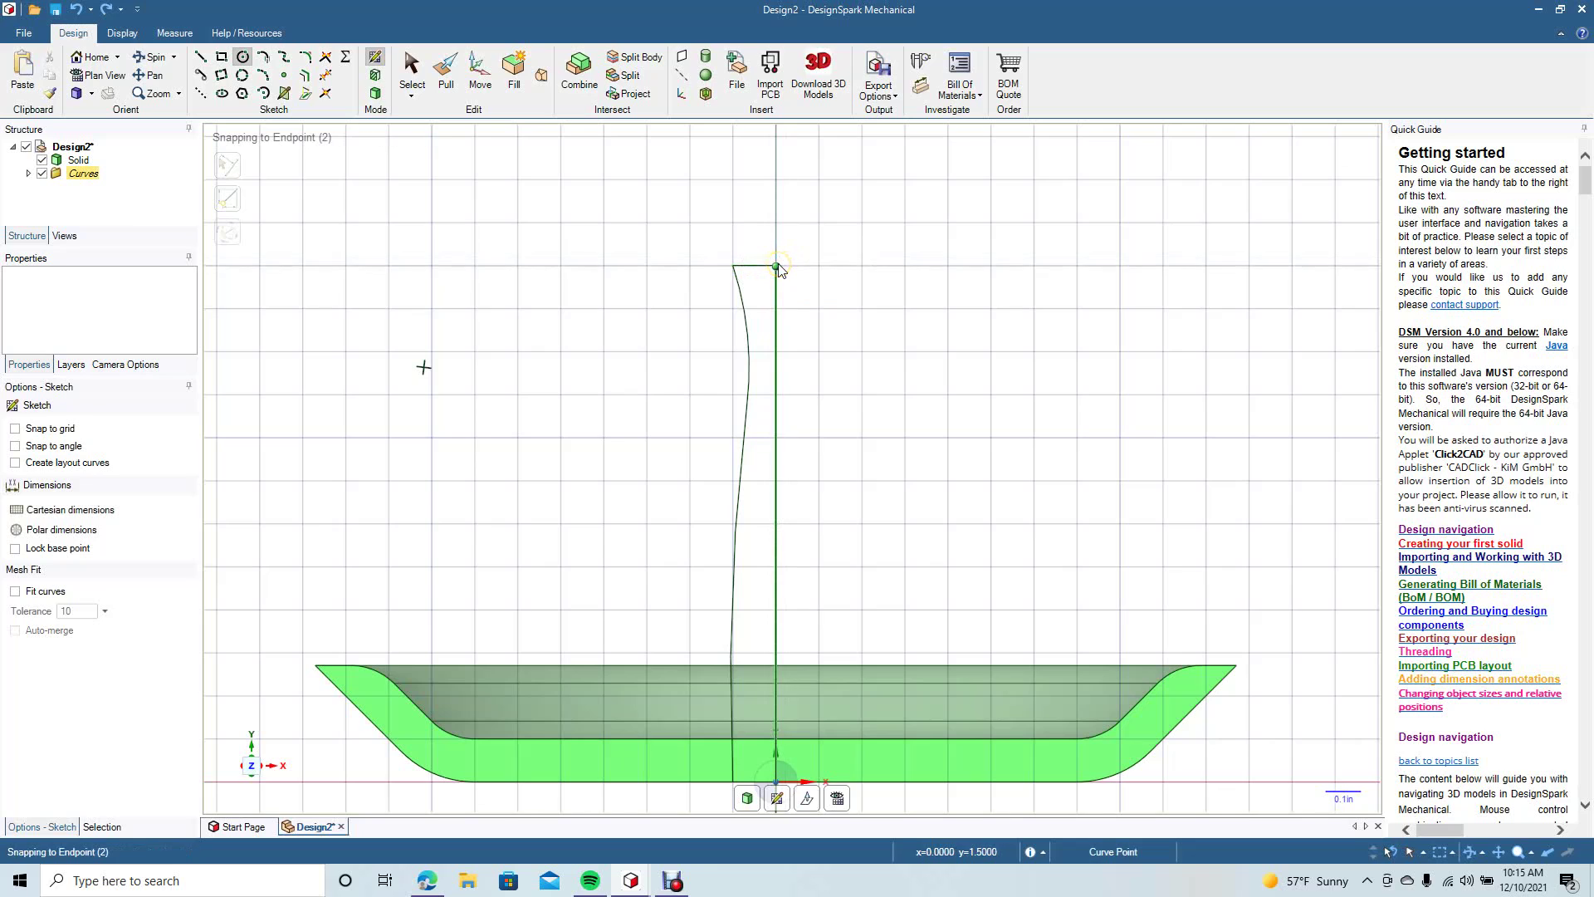
click(803, 253)
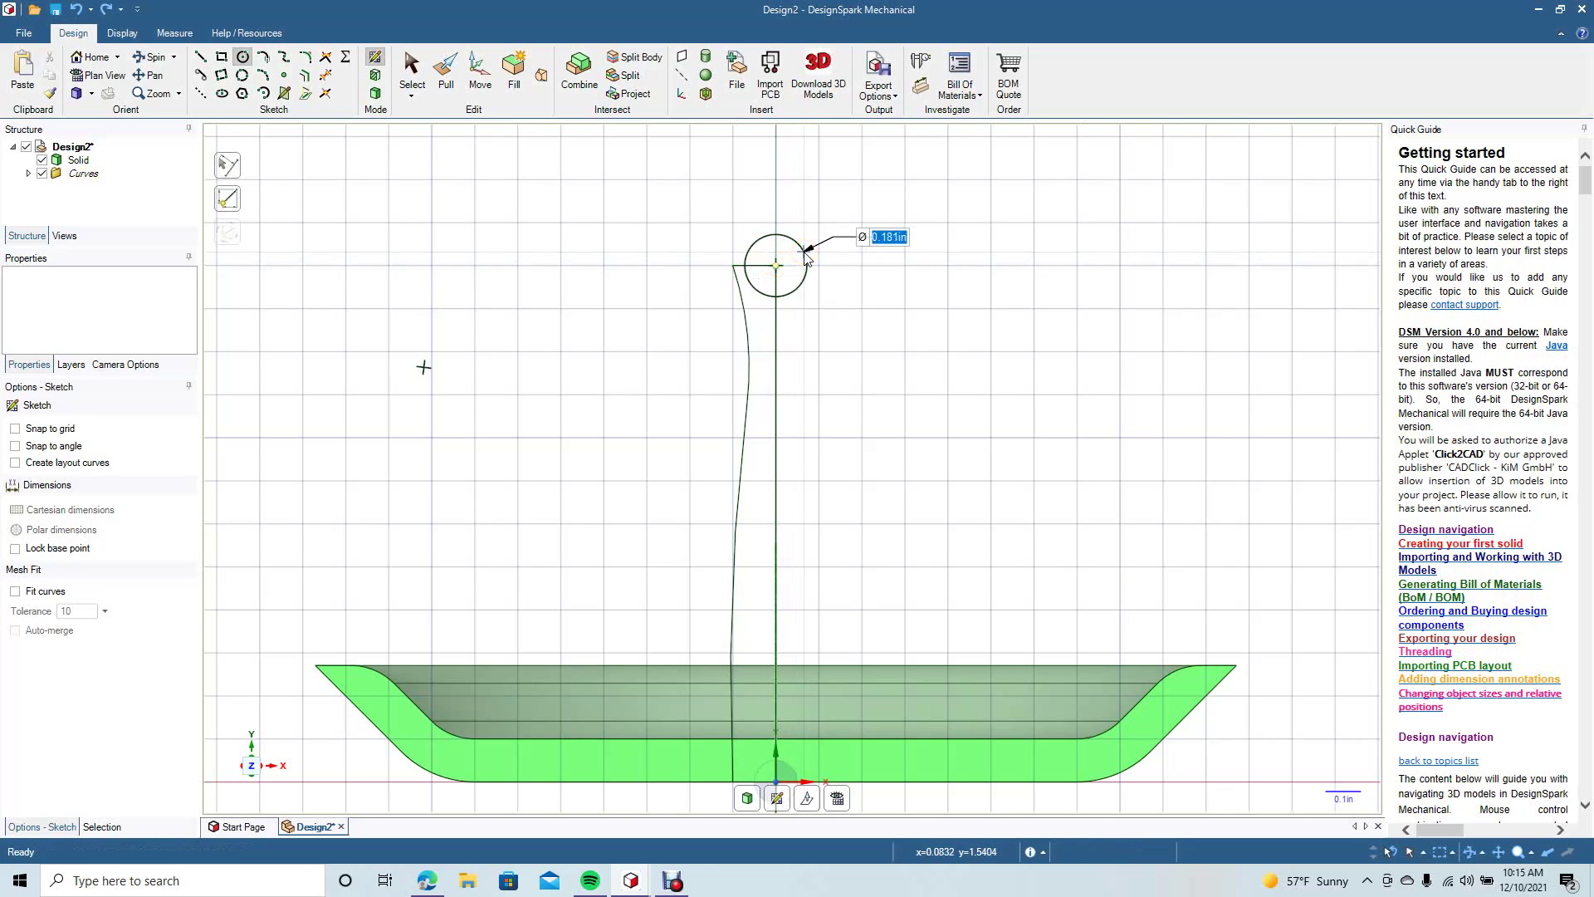
click(804, 253)
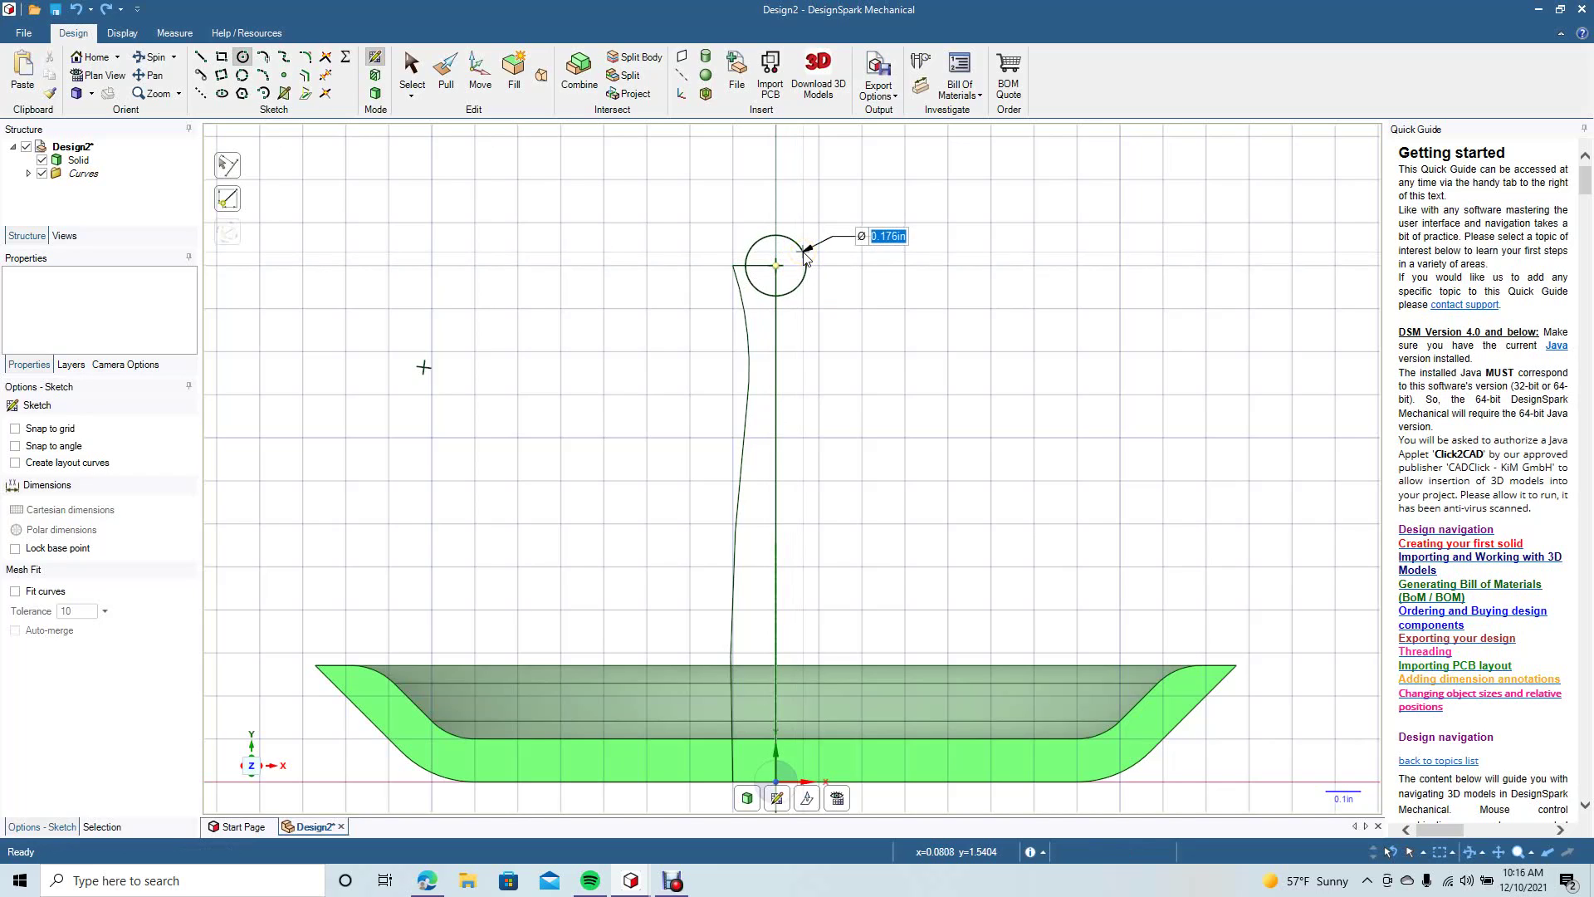
text(.175)
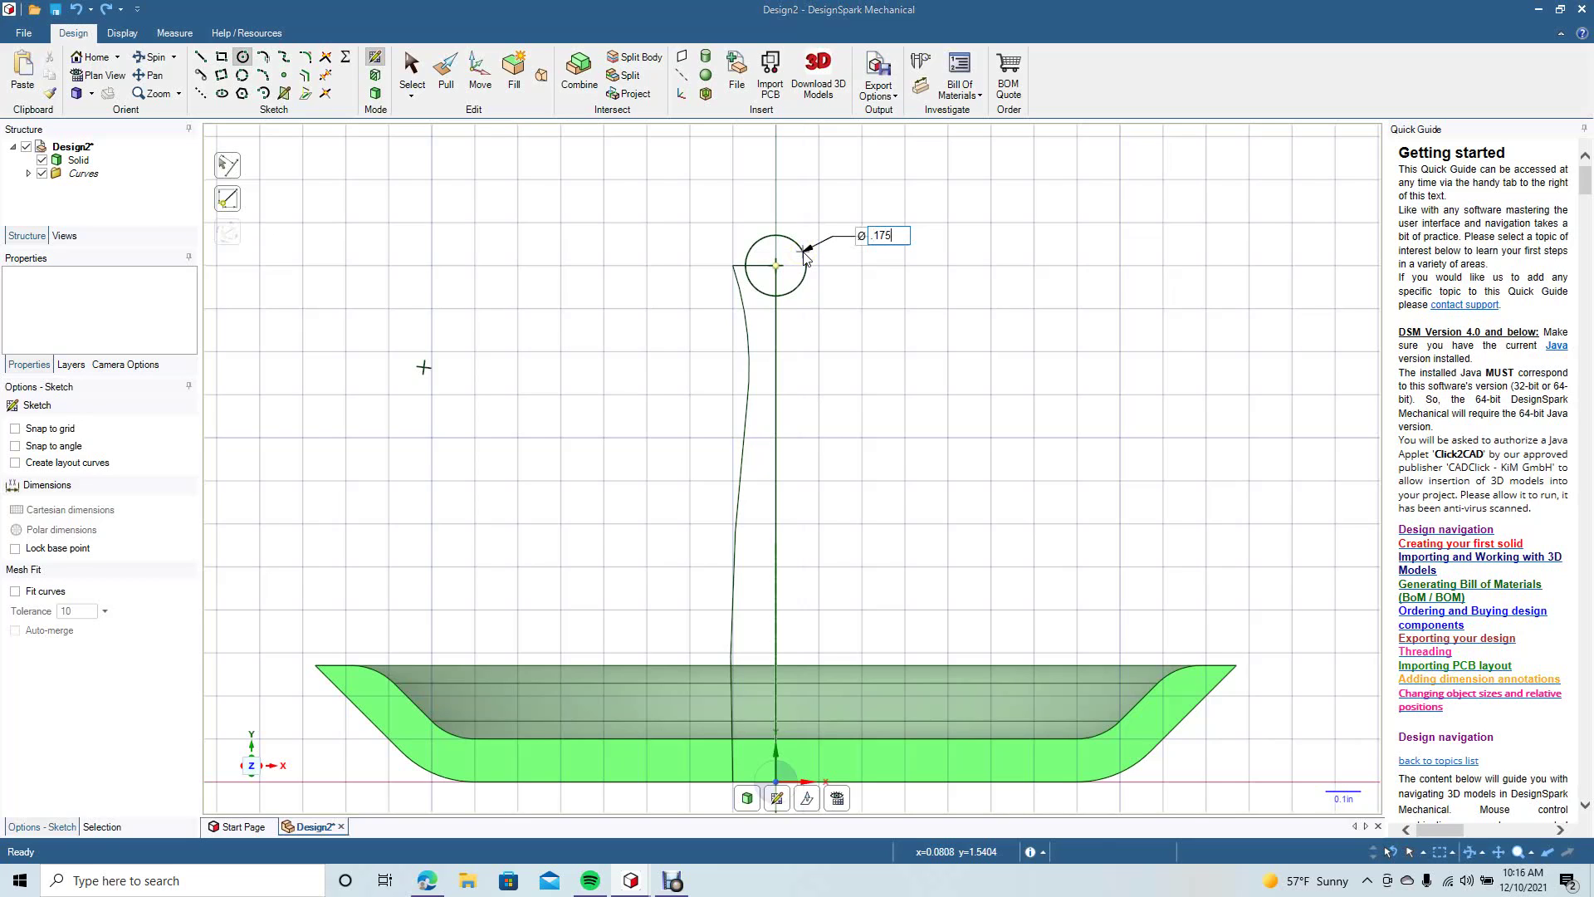
key(Return)
click(303, 95)
click(412, 66)
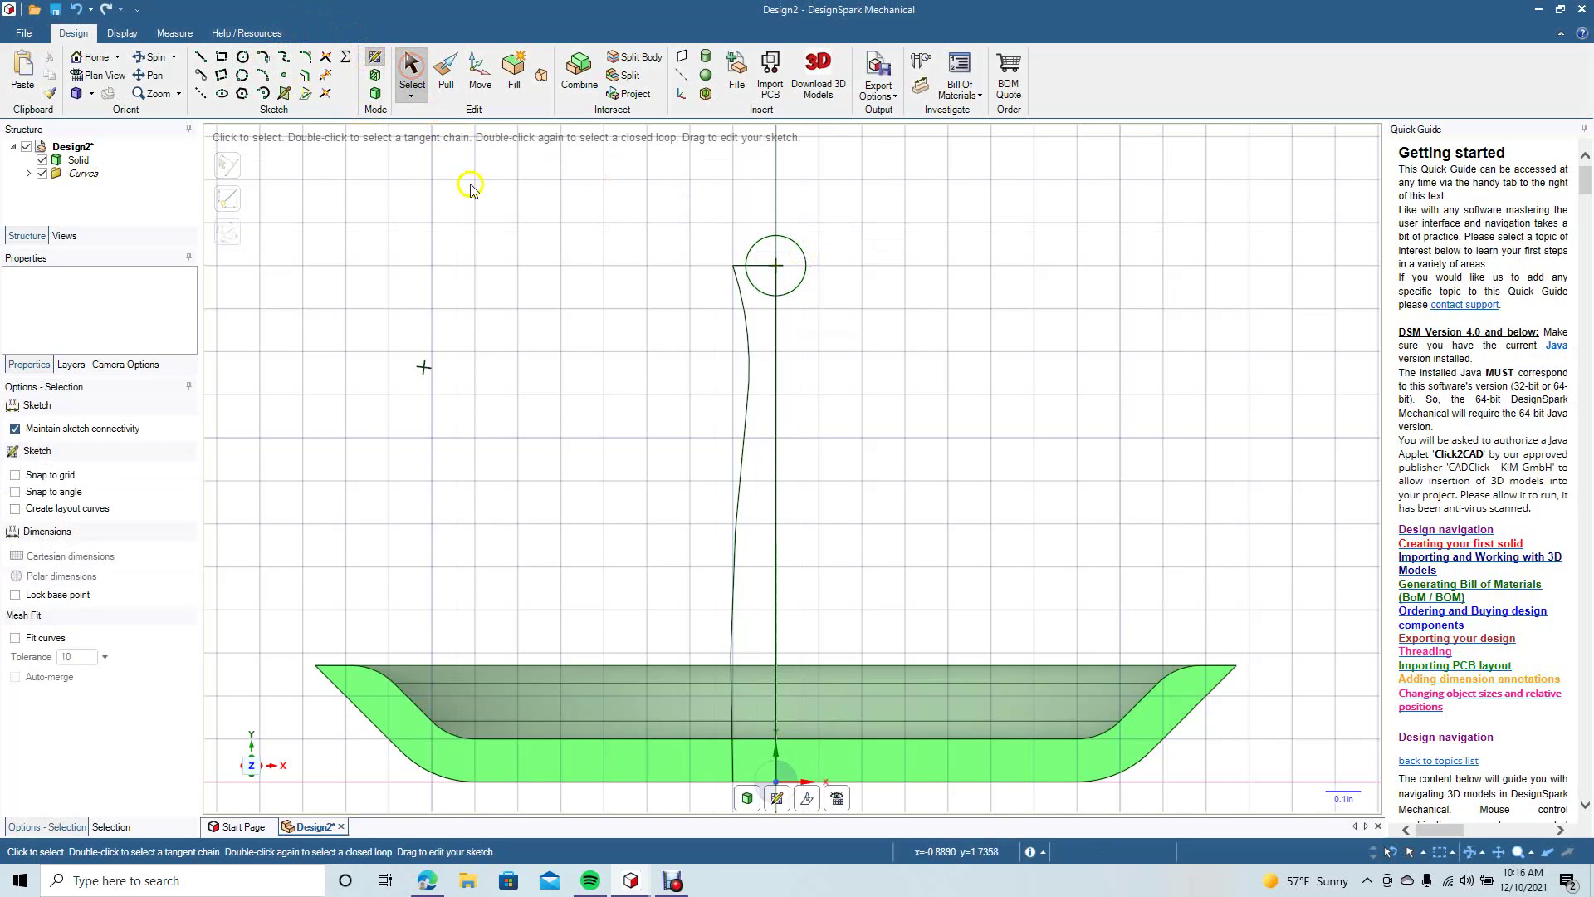
Draw a horizontal line from the circle's centre outward past its right edge, away from the stem's curved outline.
click(201, 57)
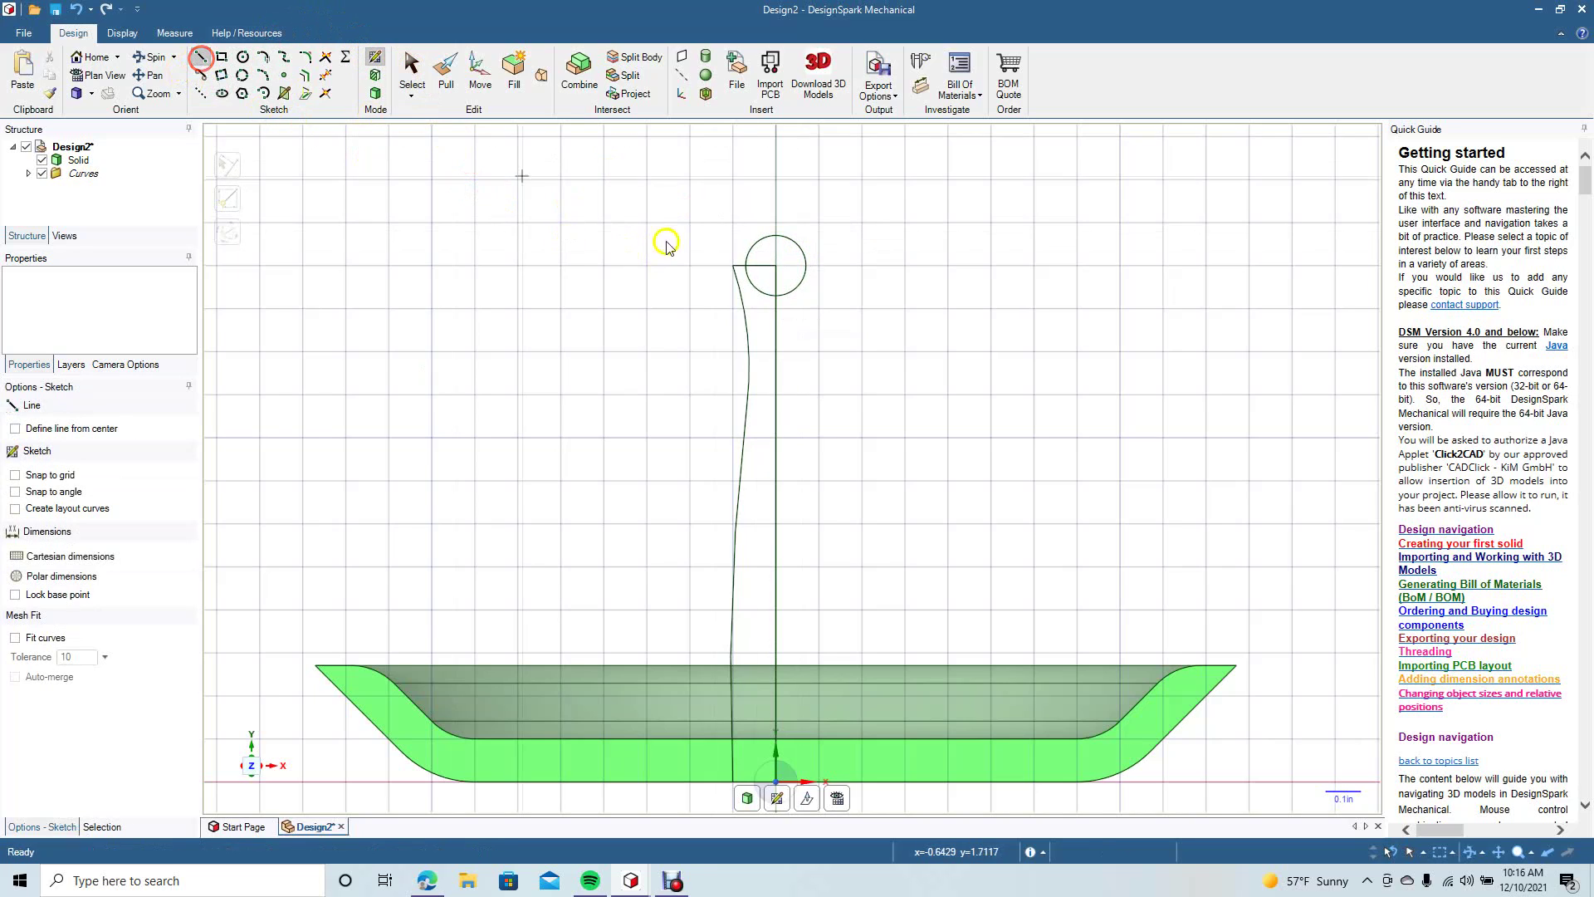
click(777, 269)
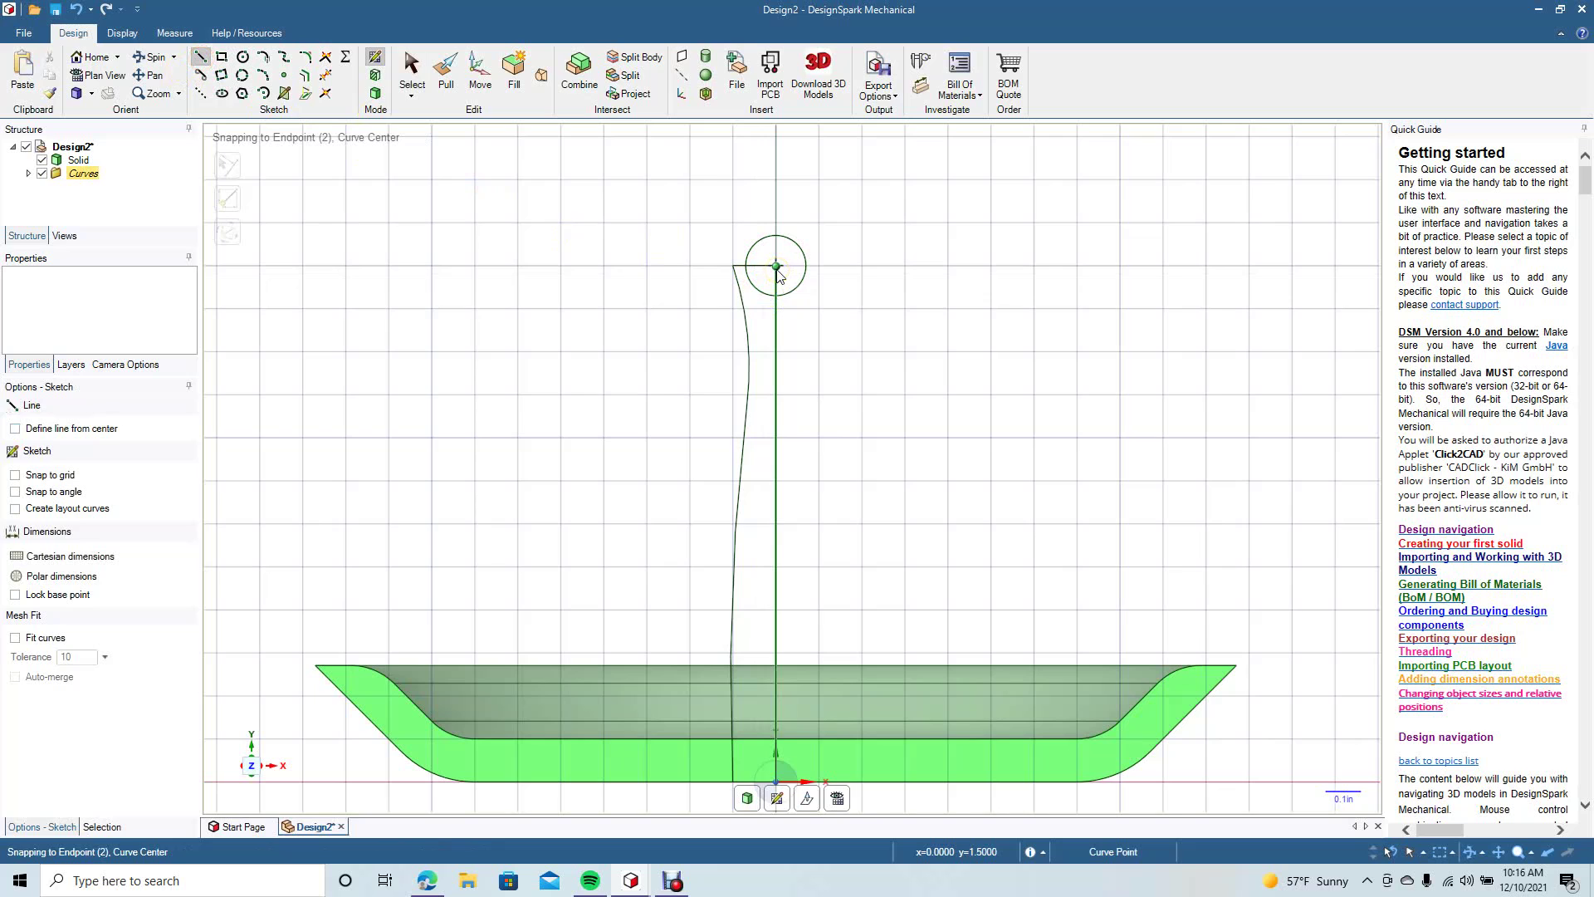
click(857, 266)
click(412, 73)
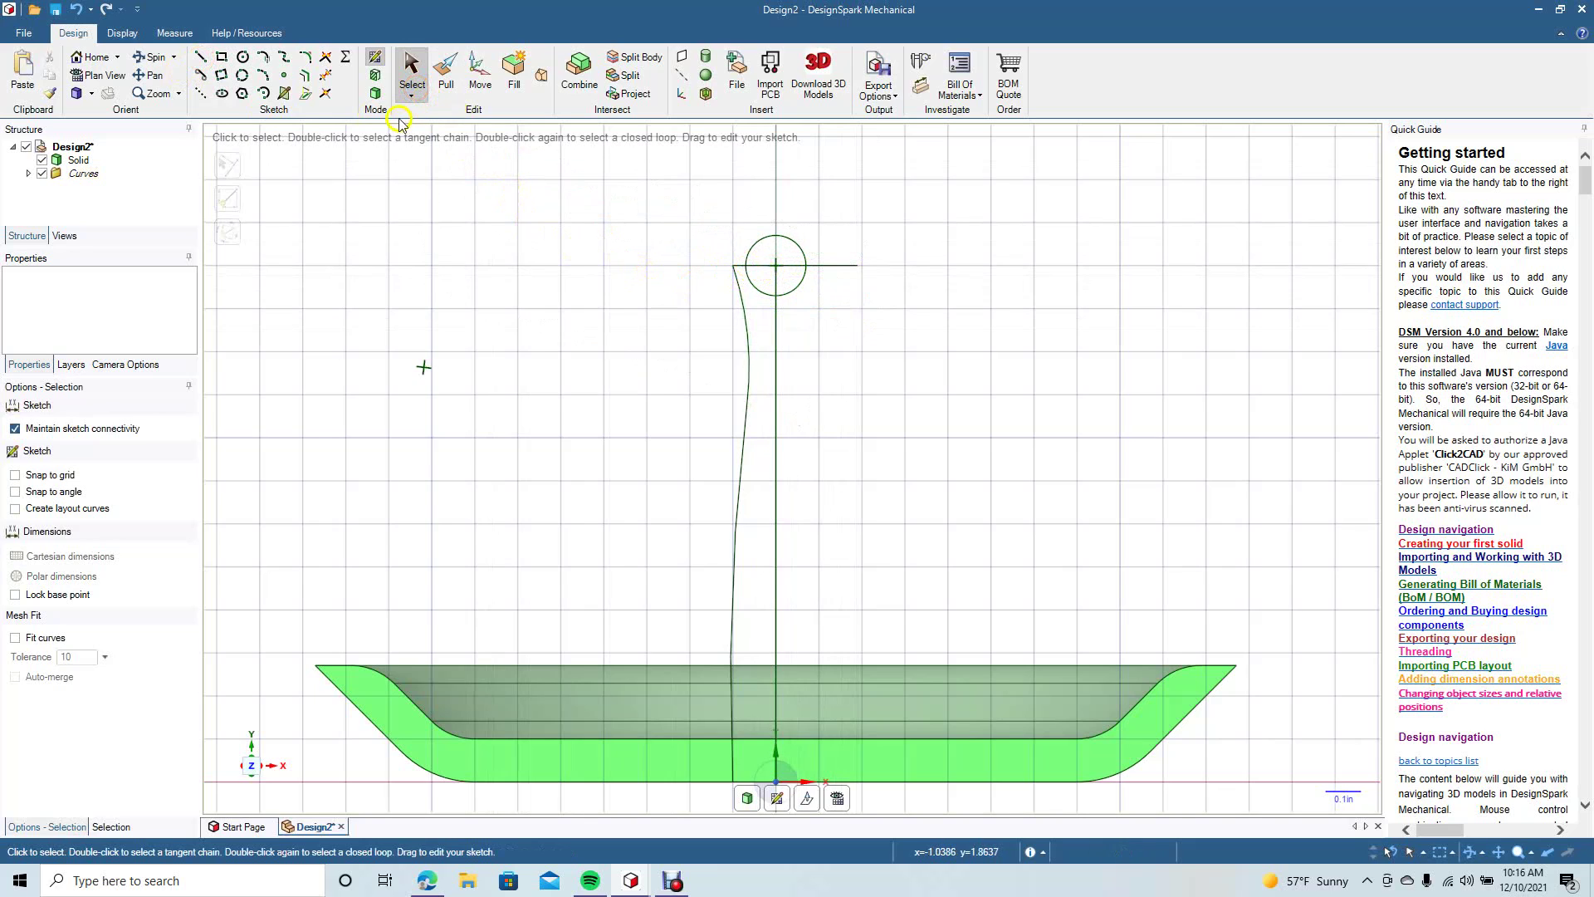
Draw a vertical line from the circle's centre straight up past the top of the circle.
click(201, 57)
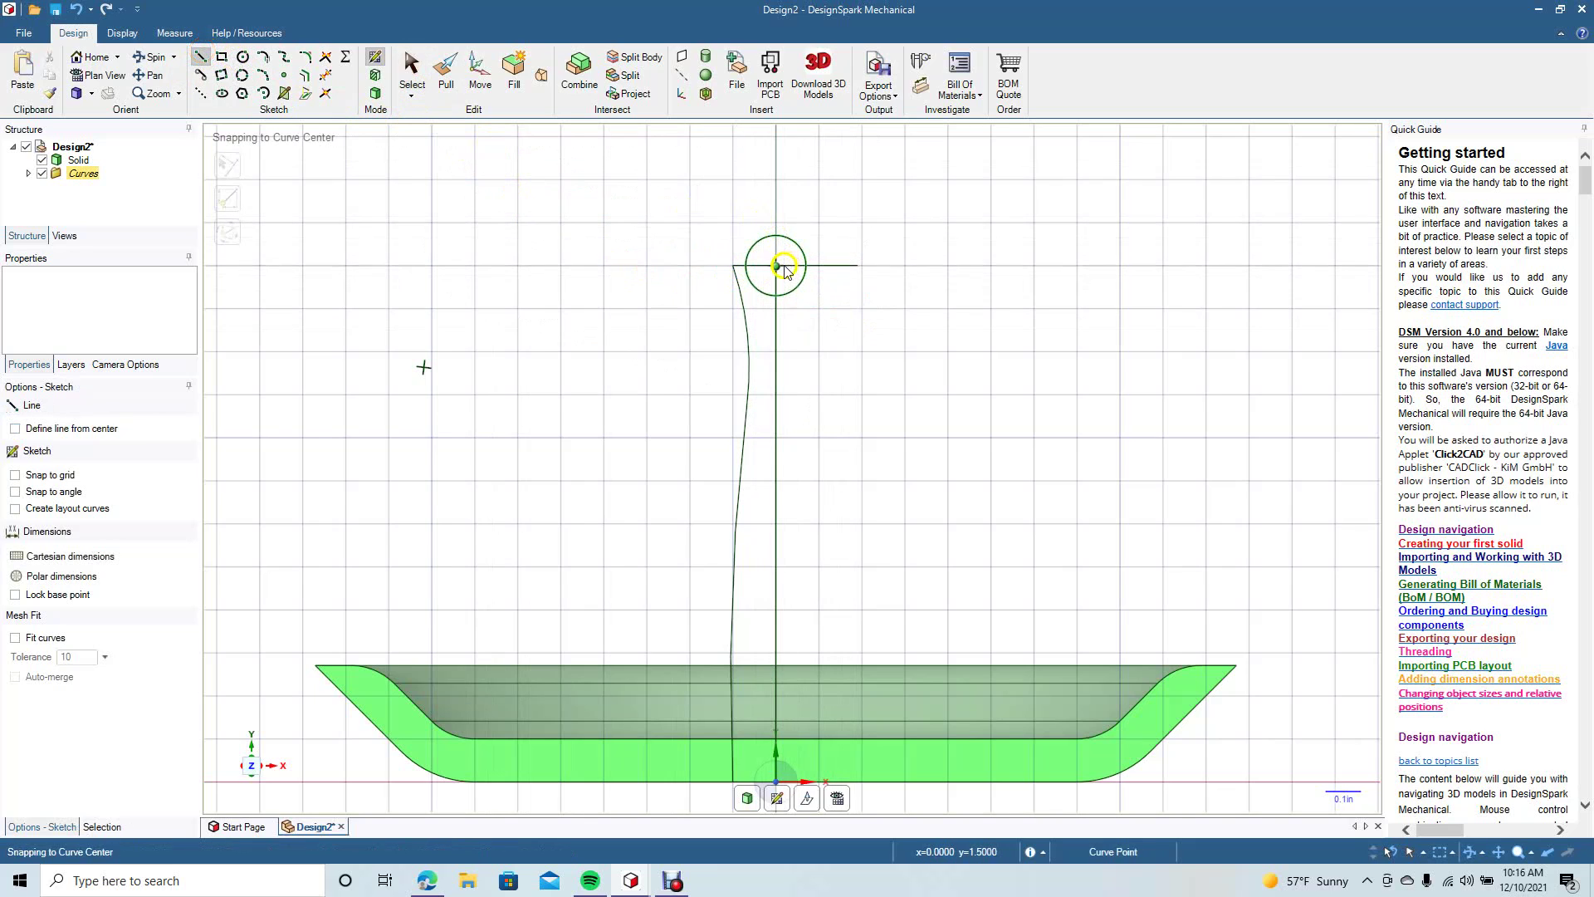
click(776, 266)
click(776, 203)
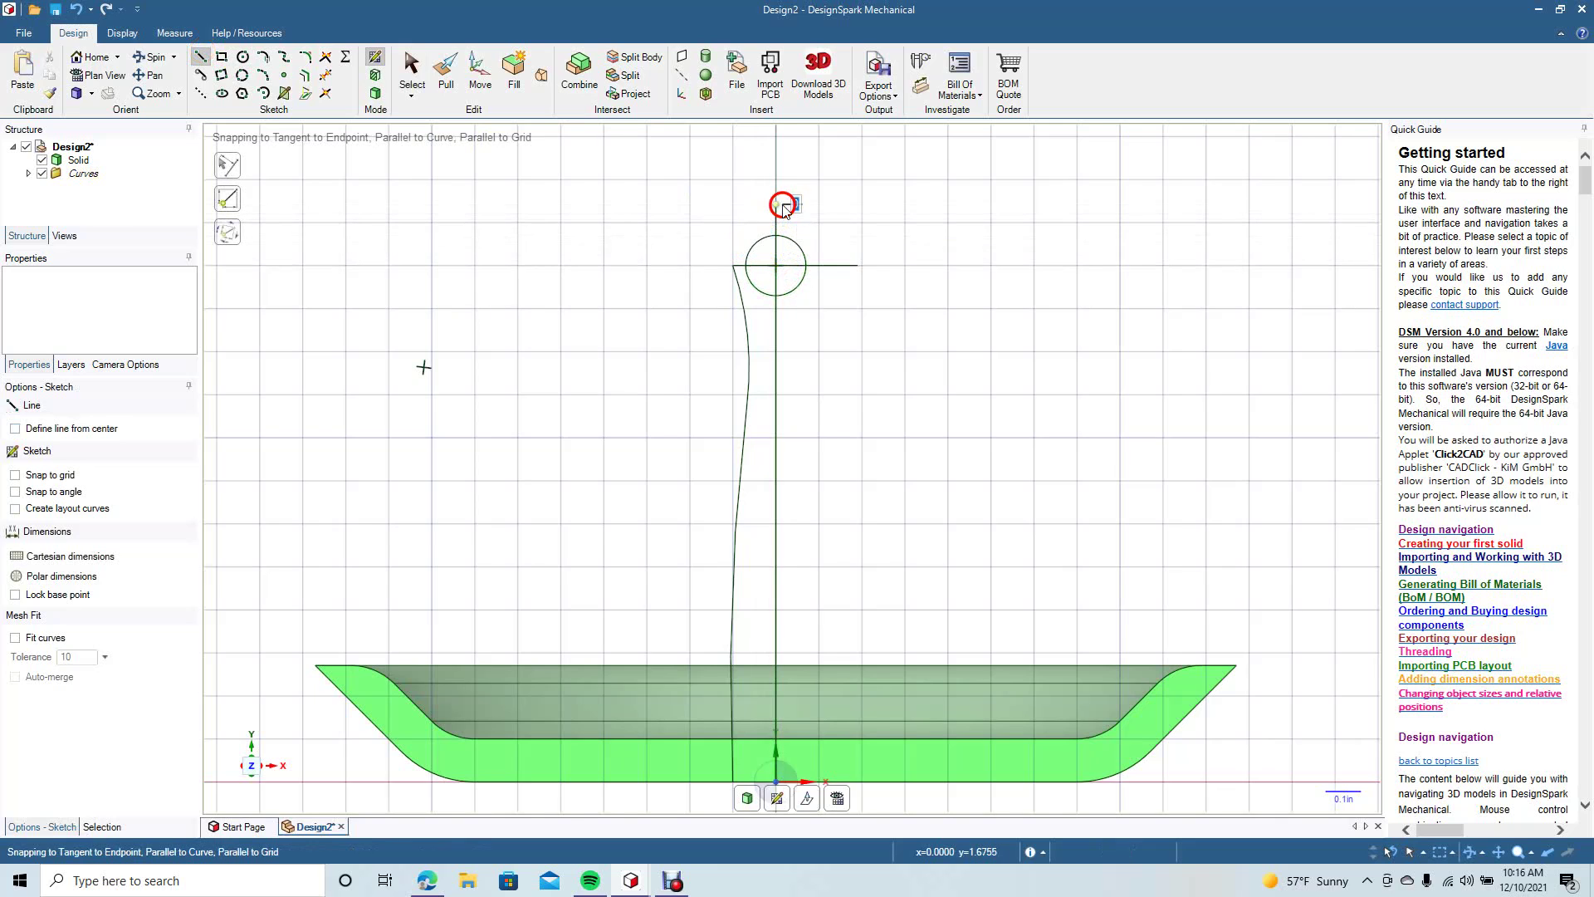
click(418, 86)
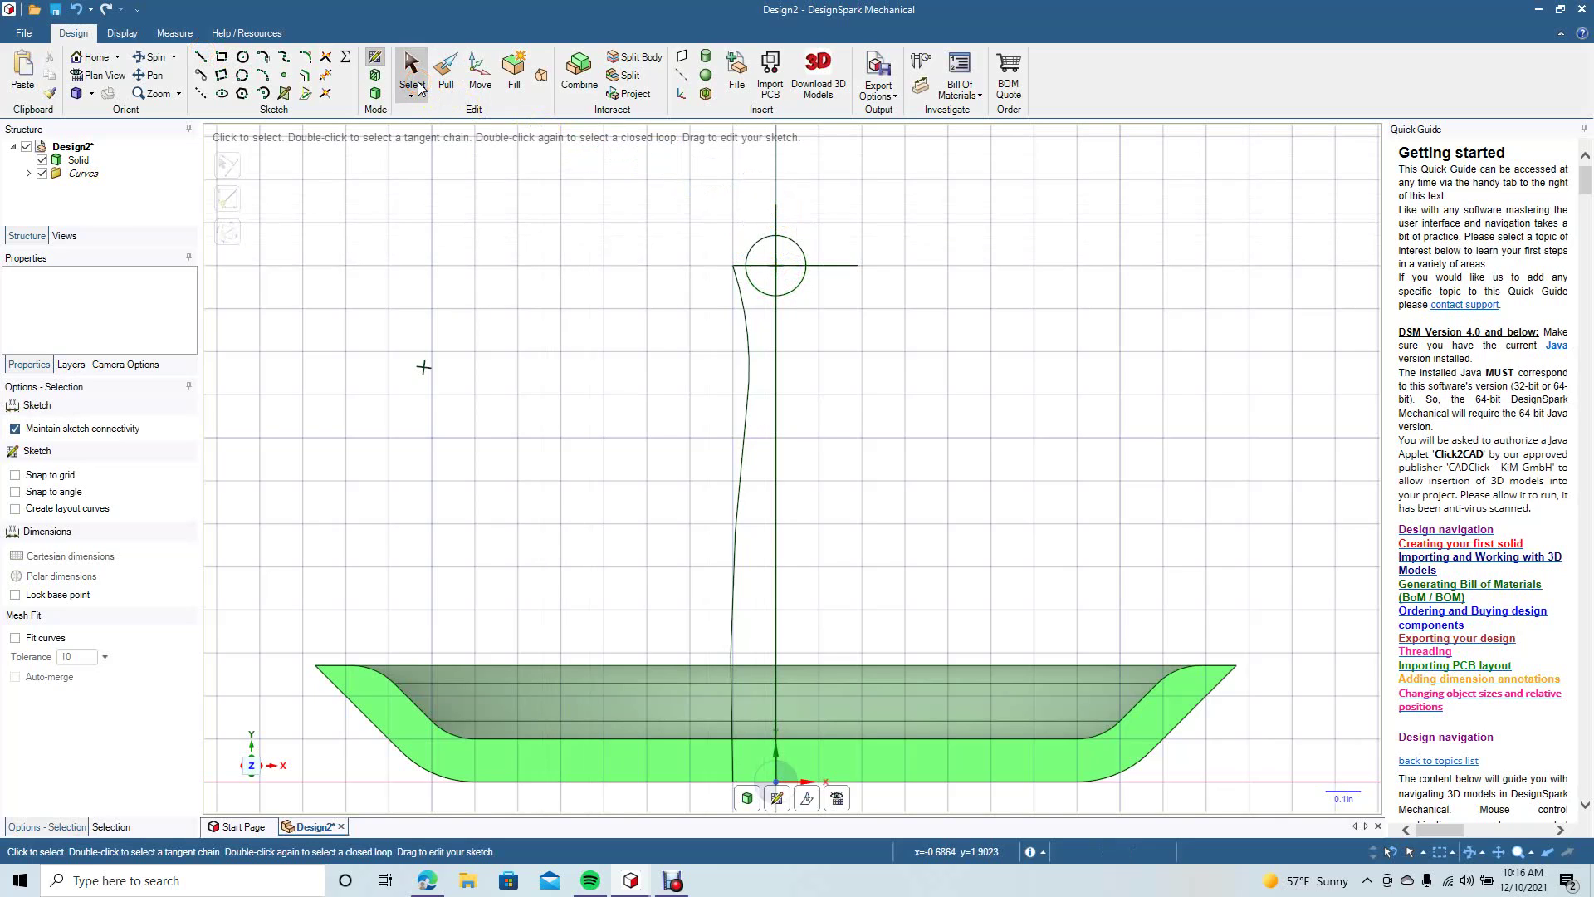
Trim the circle to its upper-left quarter arc and remove the horizontal segment inside it and the vertical line above it.
click(329, 80)
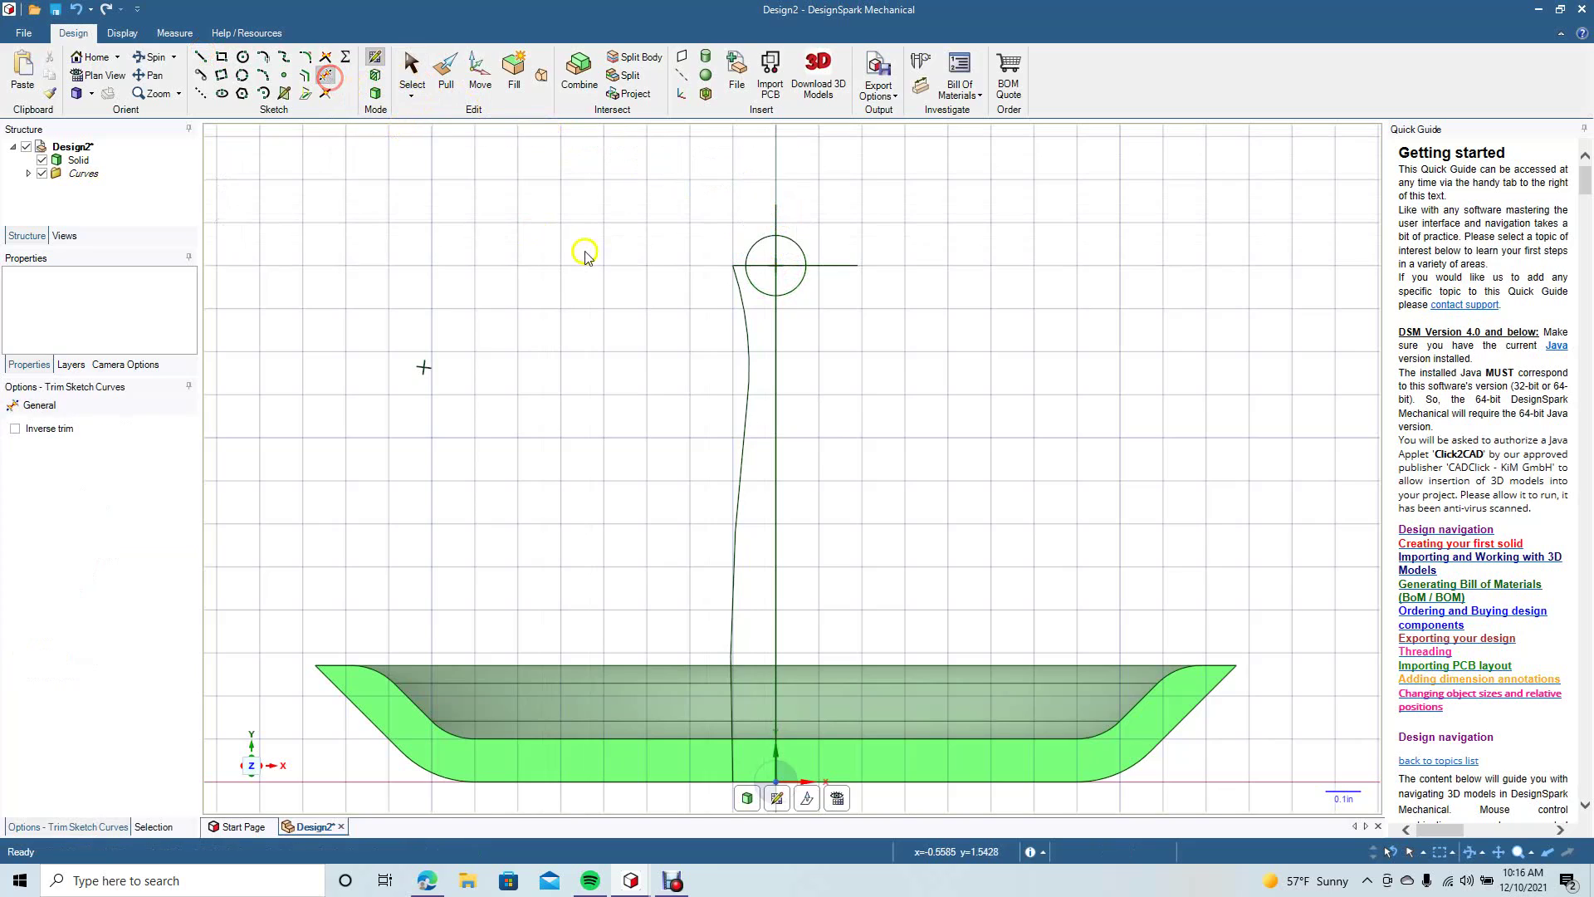
click(797, 249)
click(799, 284)
click(763, 295)
click(761, 267)
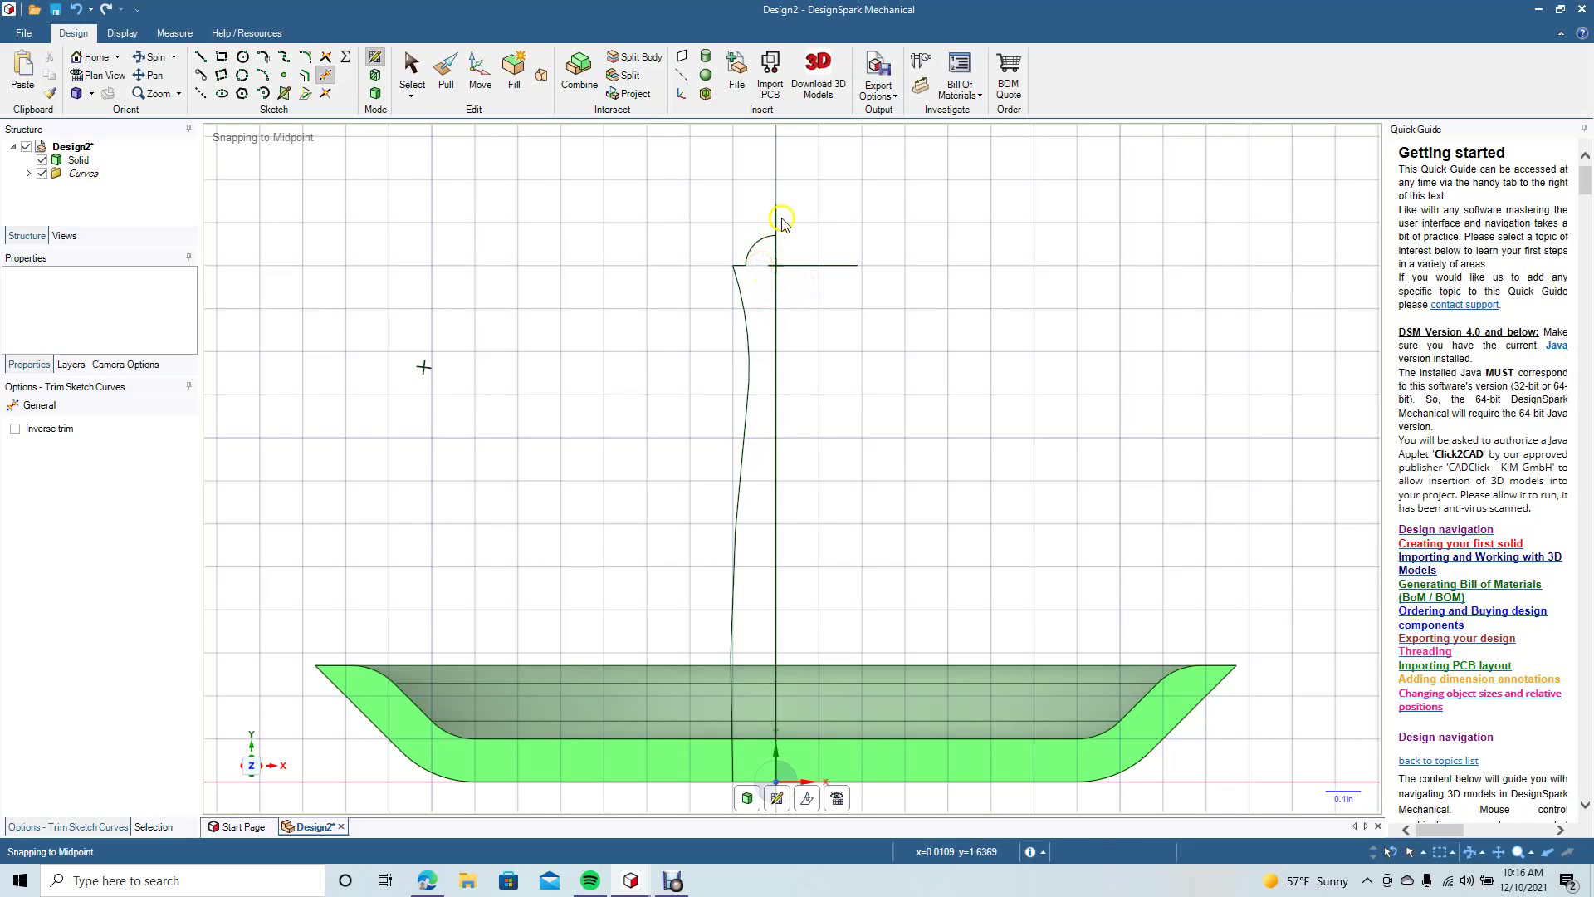
click(802, 268)
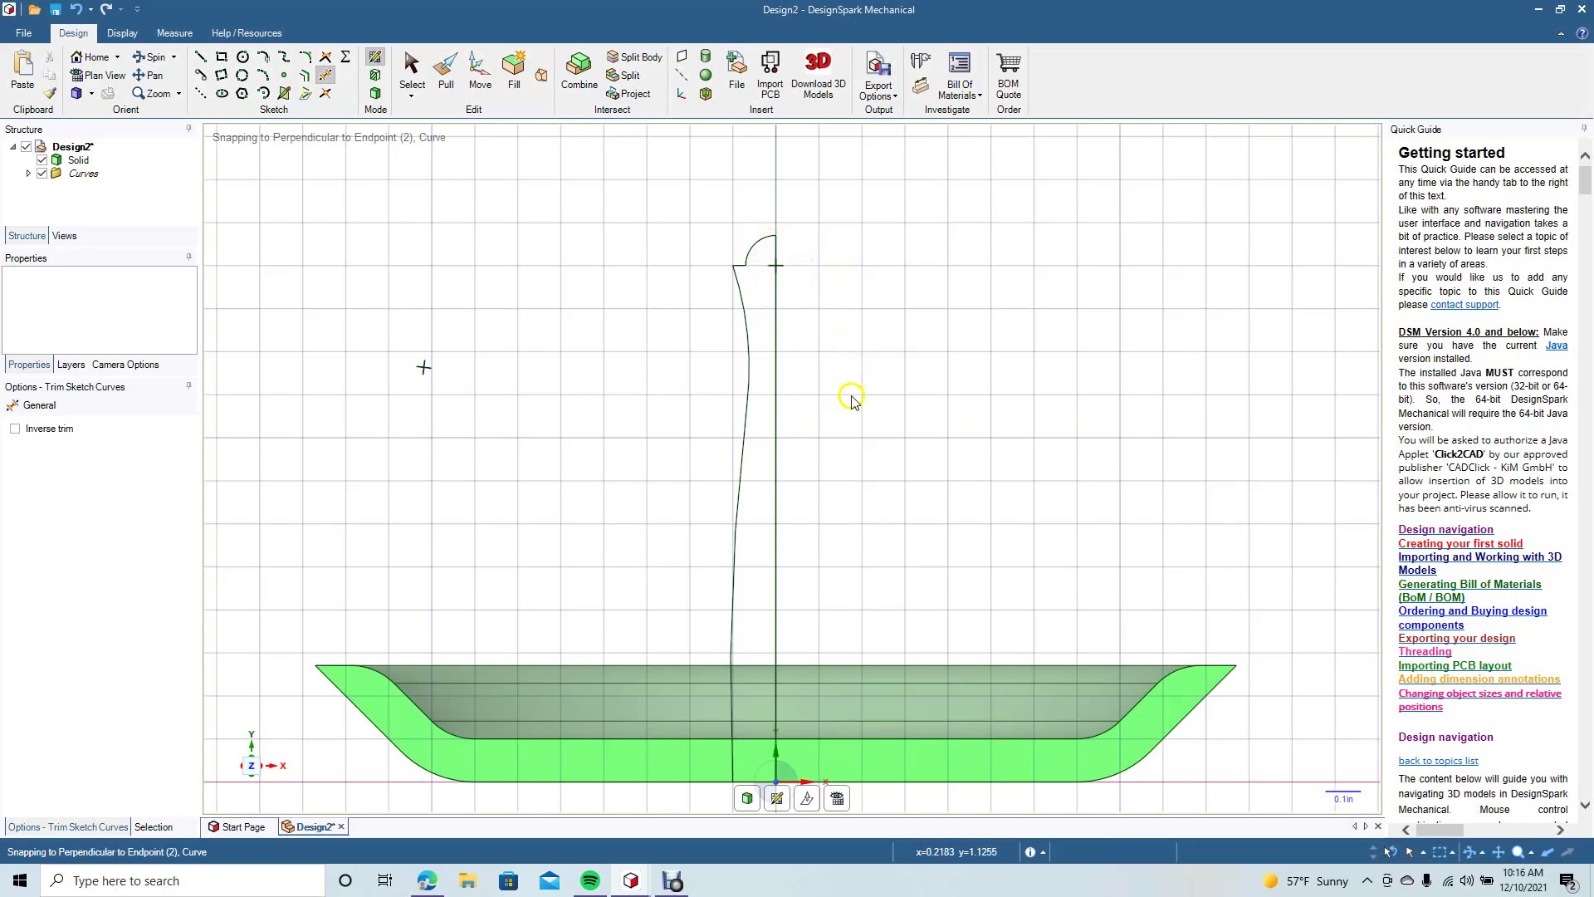
click(150, 74)
drag(588, 415, 591, 299)
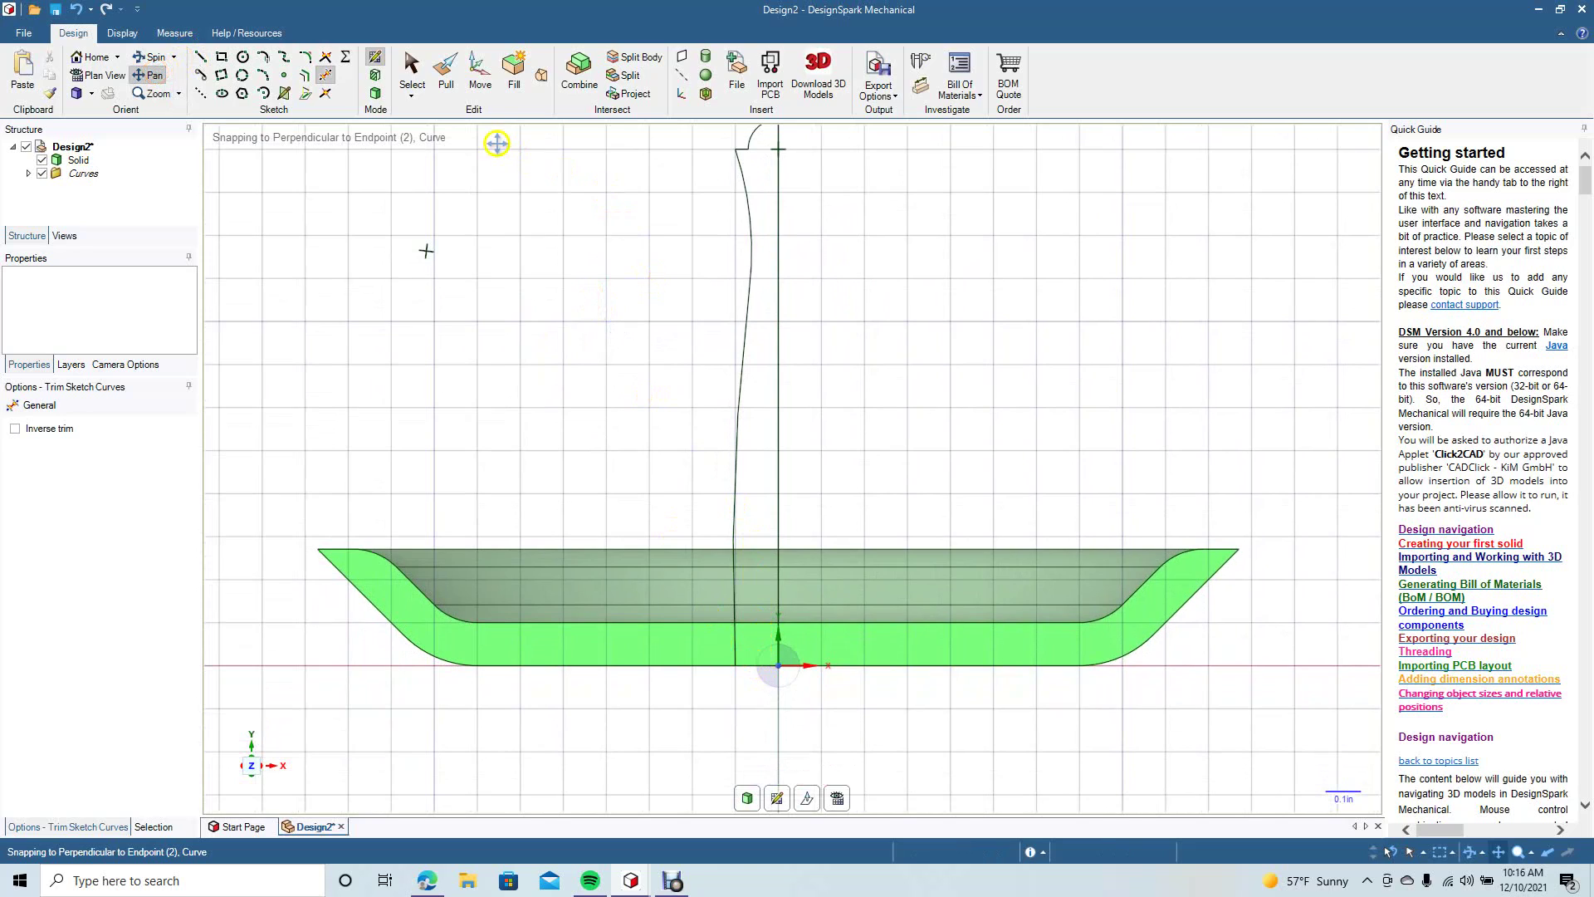
click(446, 71)
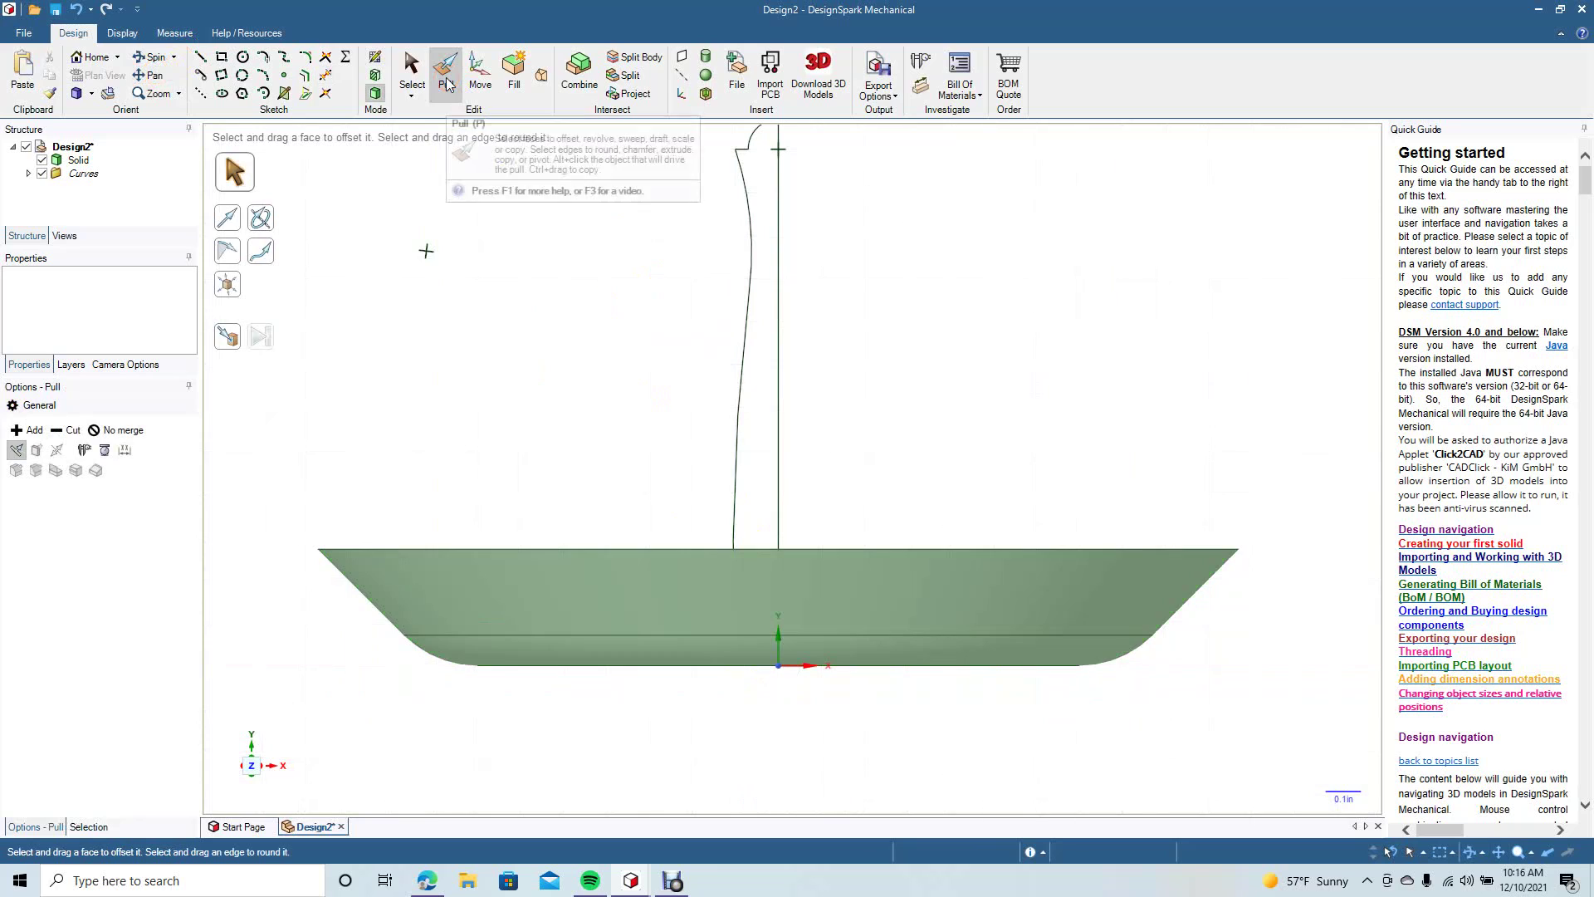
click(777, 356)
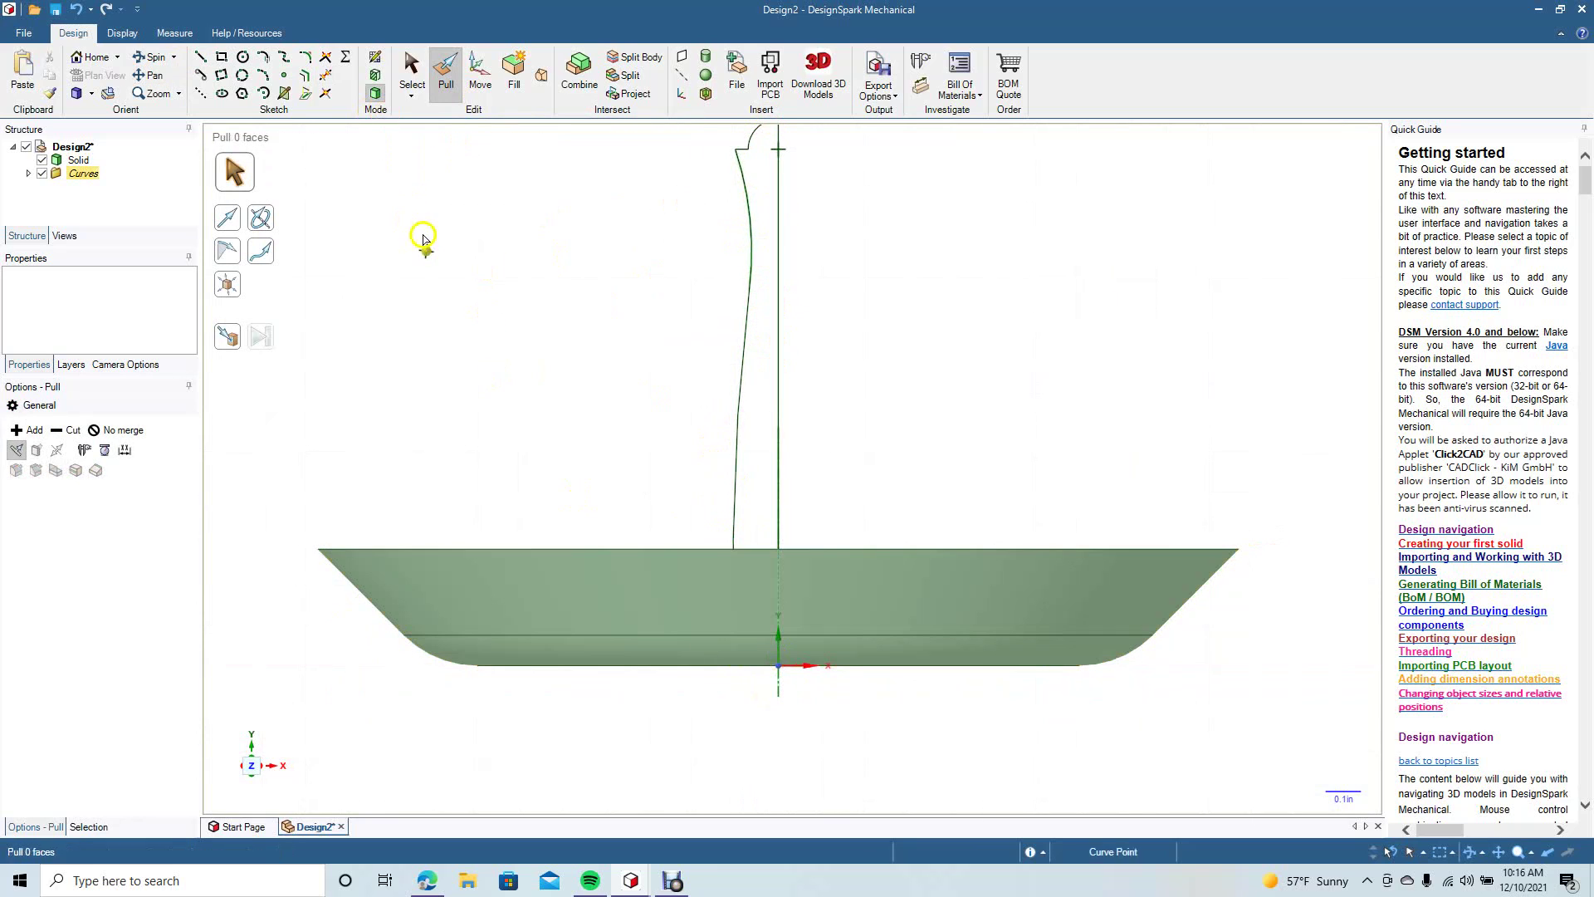
click(375, 76)
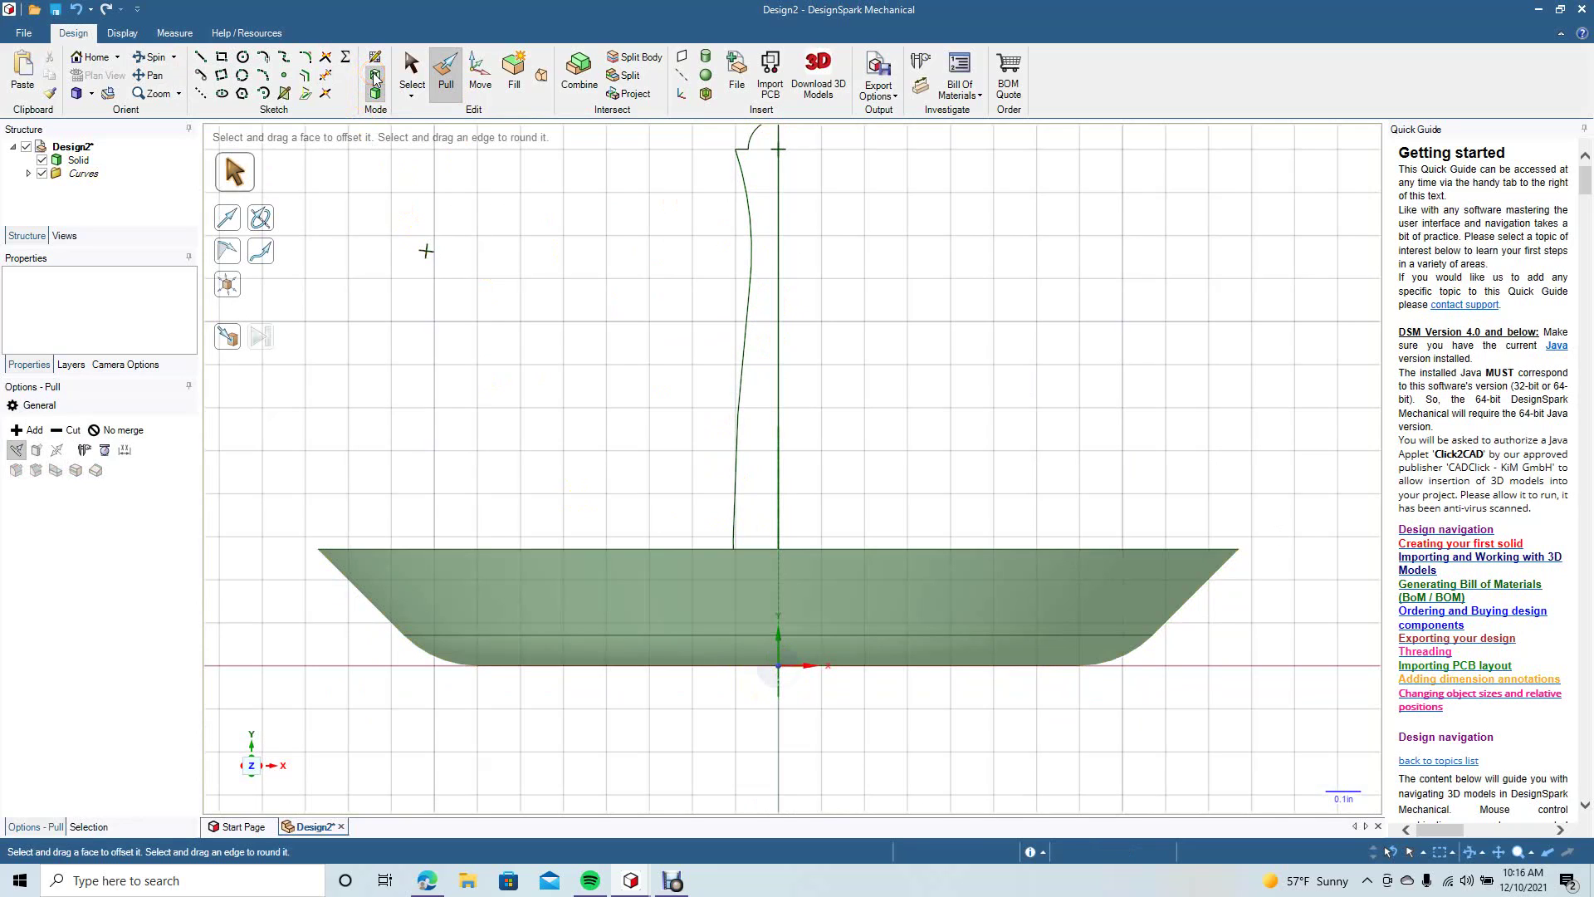
click(200, 59)
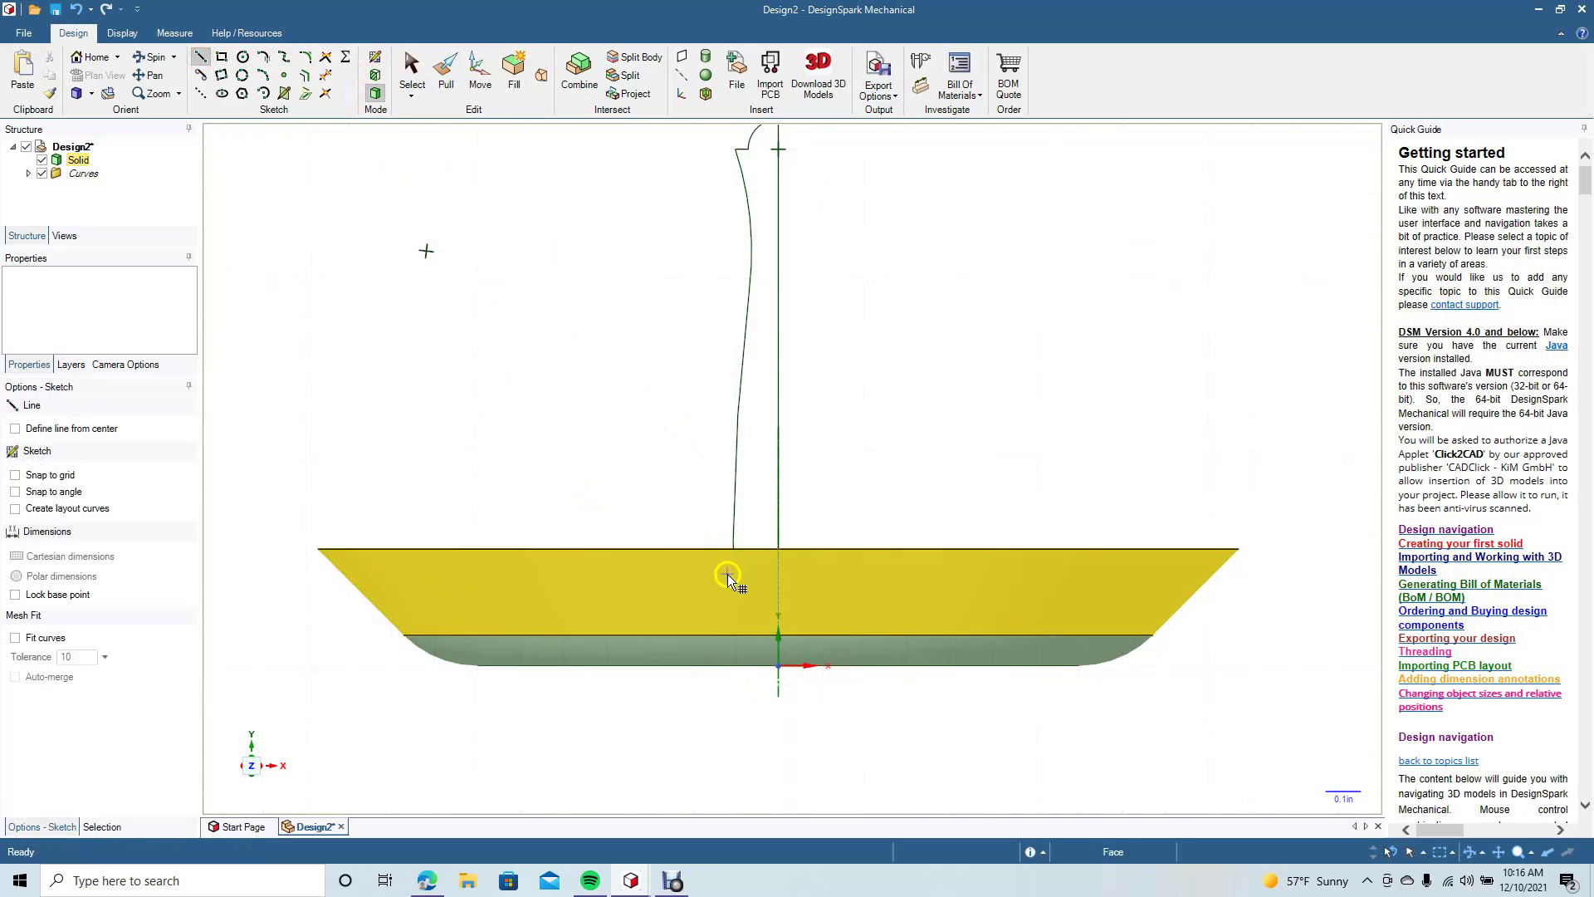
click(737, 667)
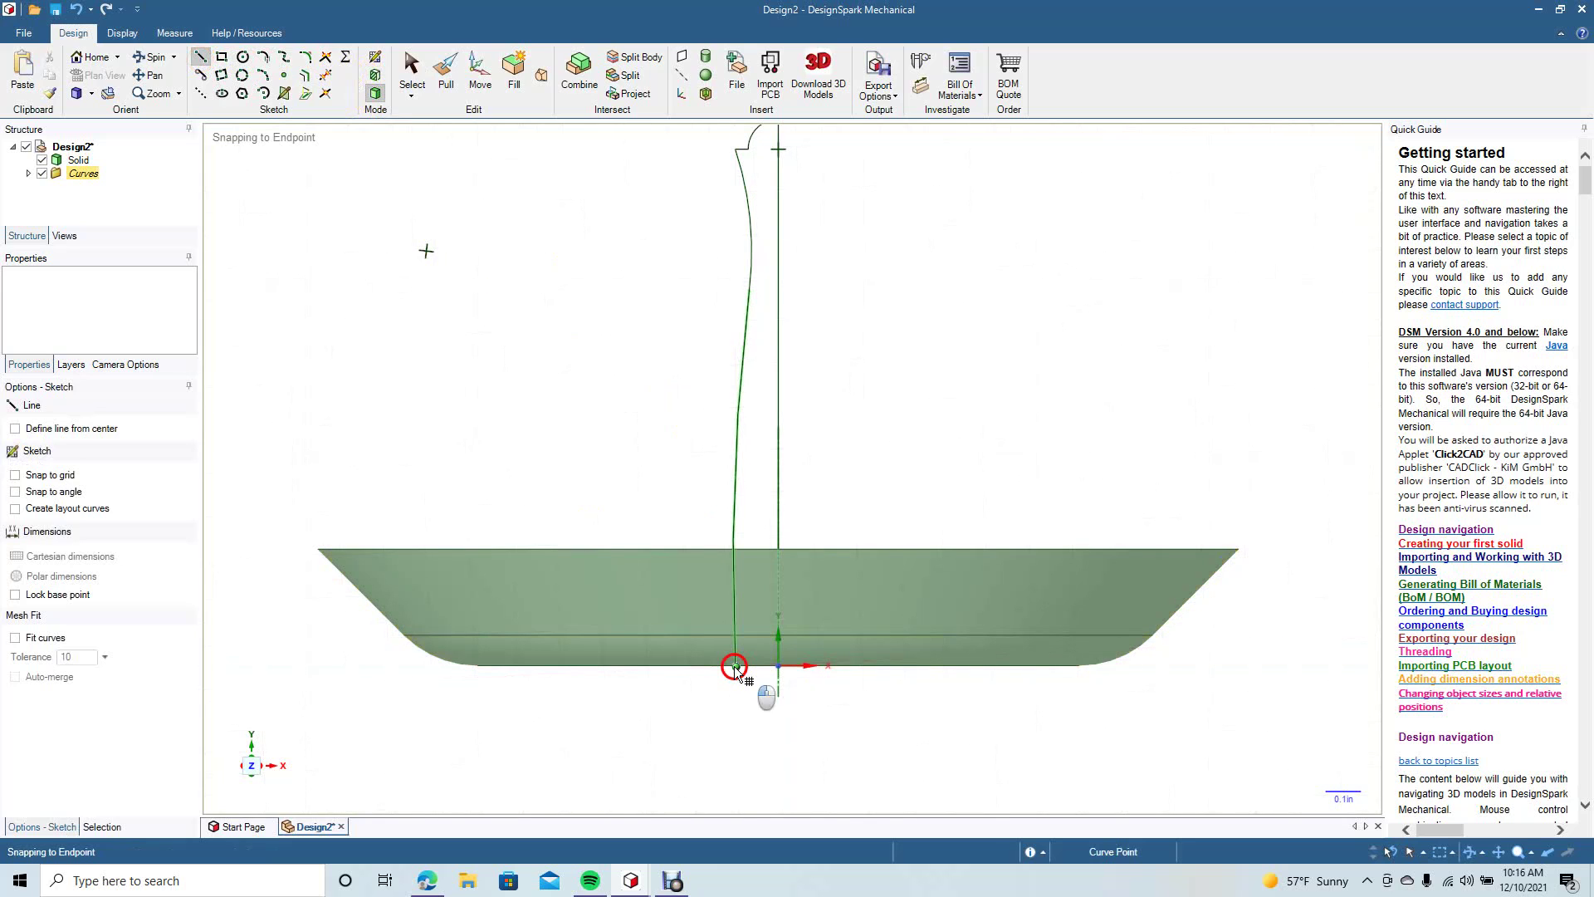
click(741, 689)
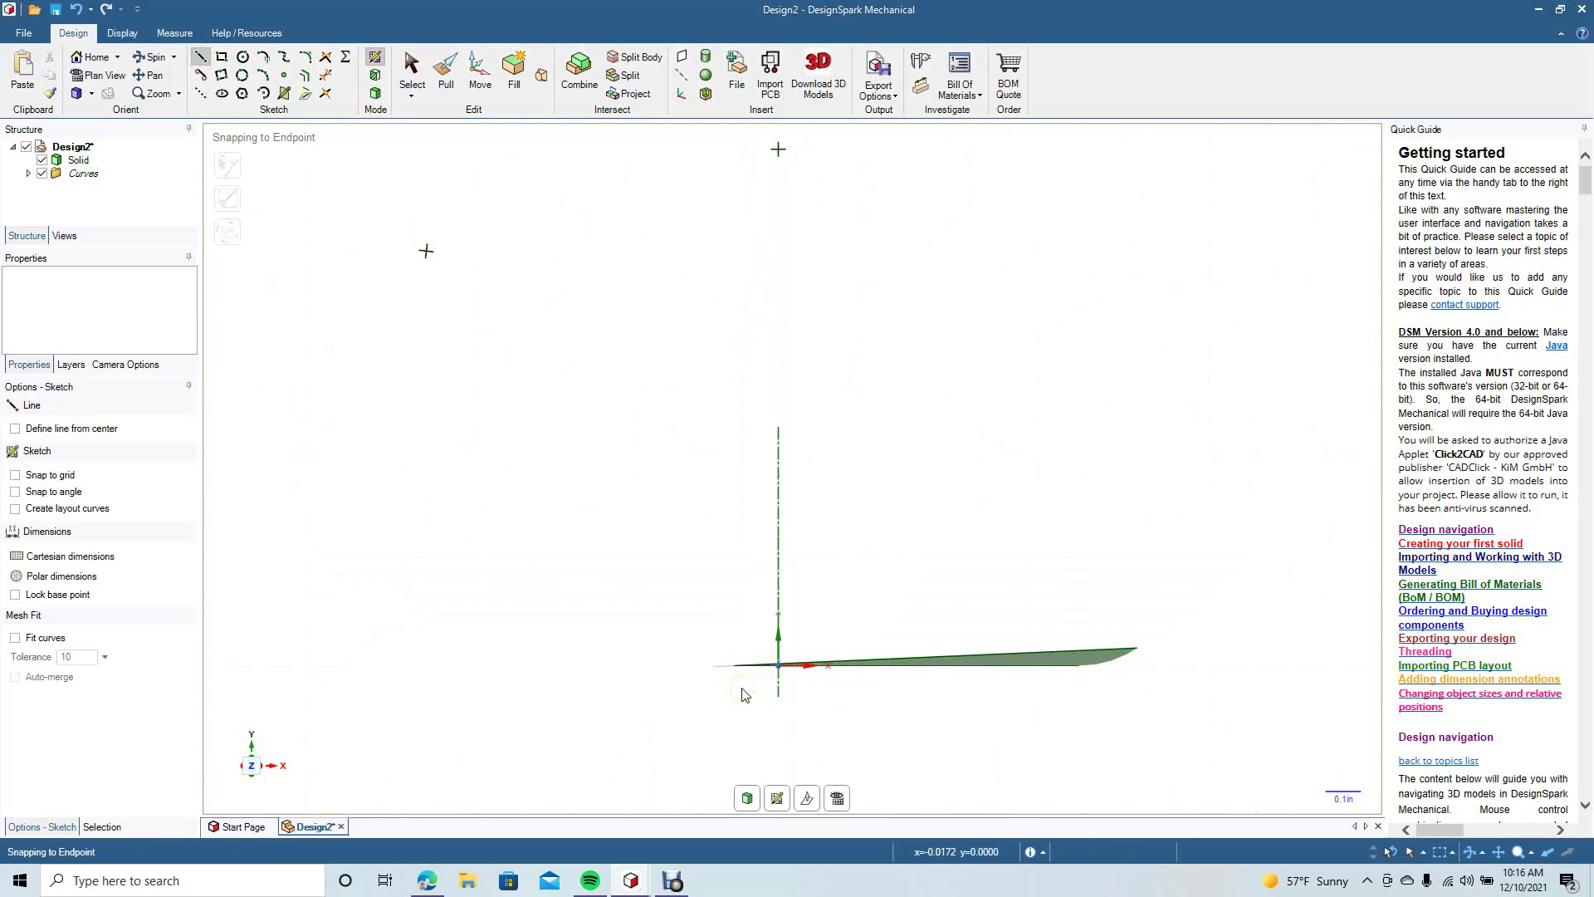
key(t)
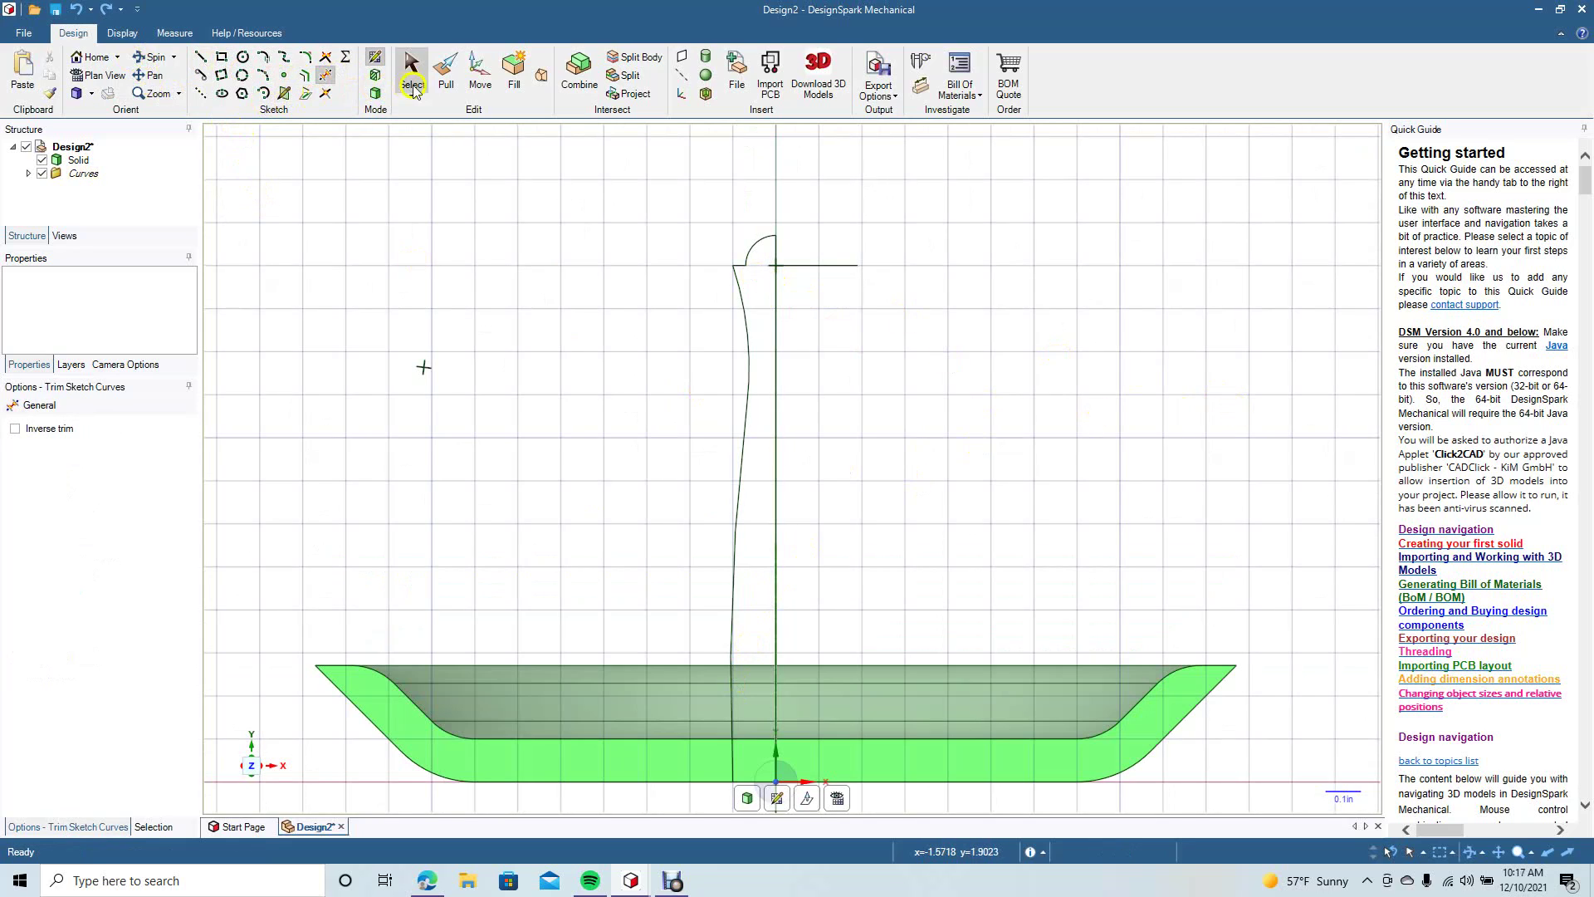
Trim away the leftover horizontal line extending right from the quarter arc's centre.
click(151, 74)
mouse_move(521, 426)
mouse_down()
mouse_move(496, 310)
mouse_move(505, 370)
mouse_up()
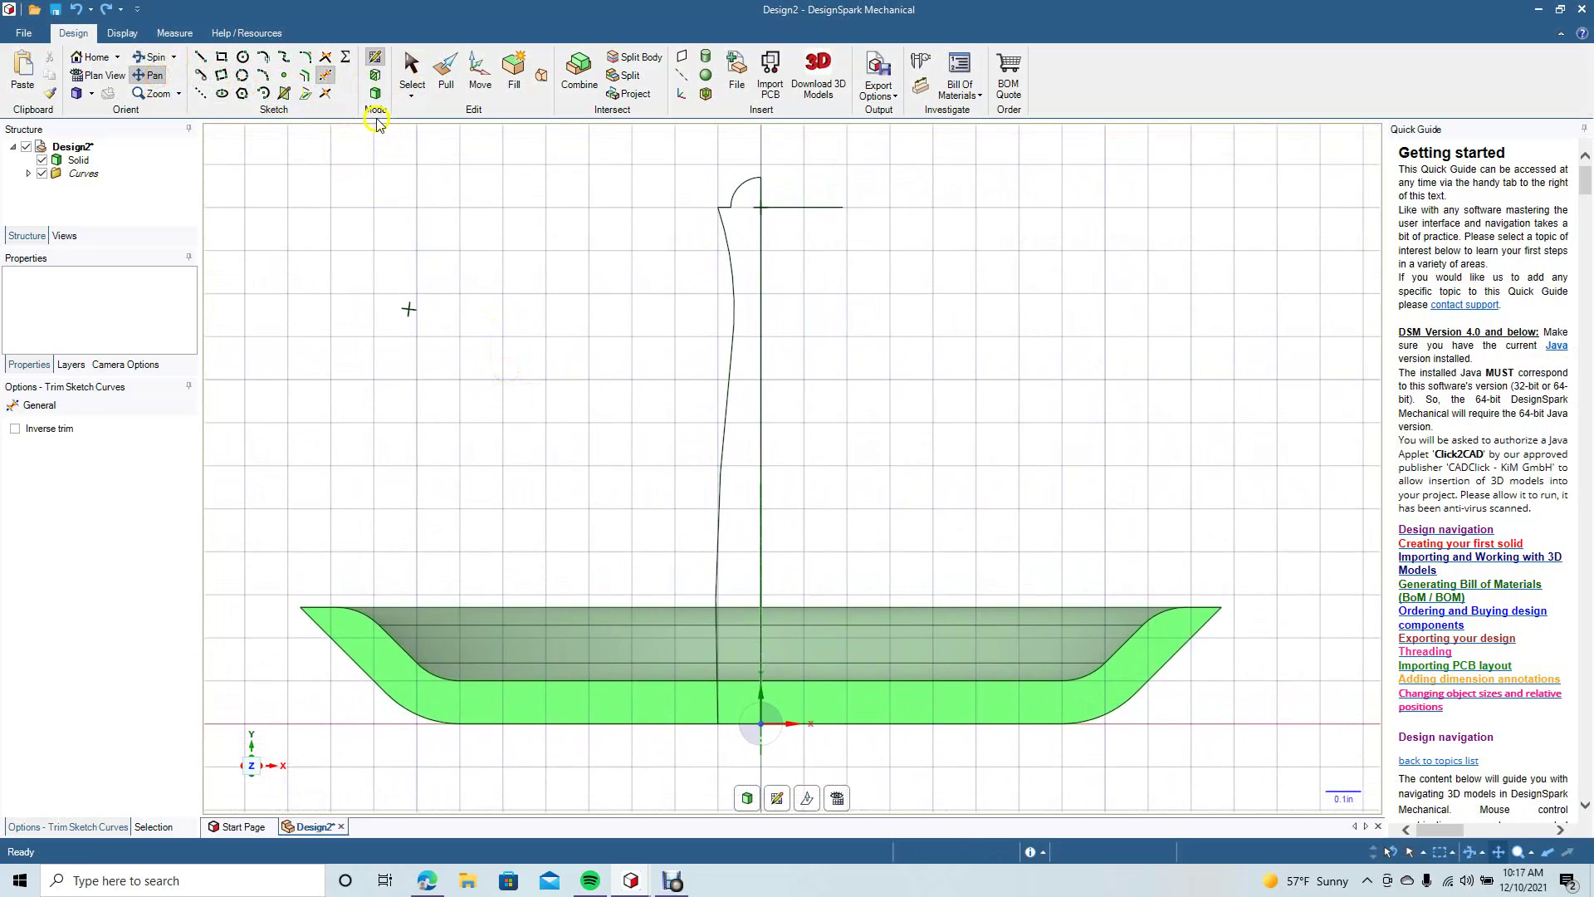
click(327, 76)
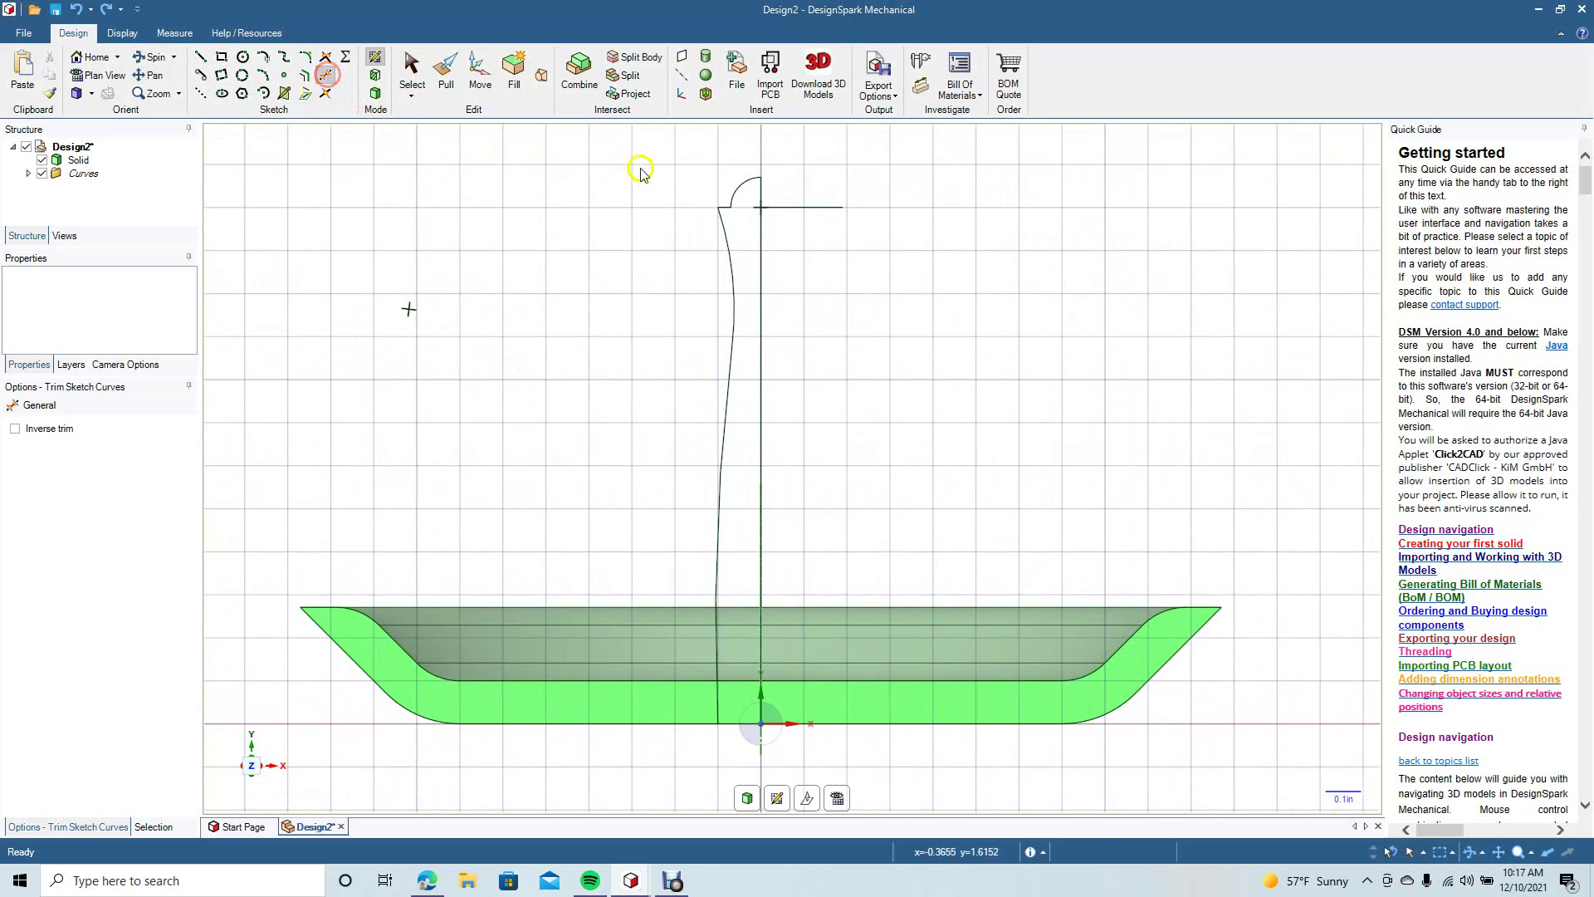
click(776, 207)
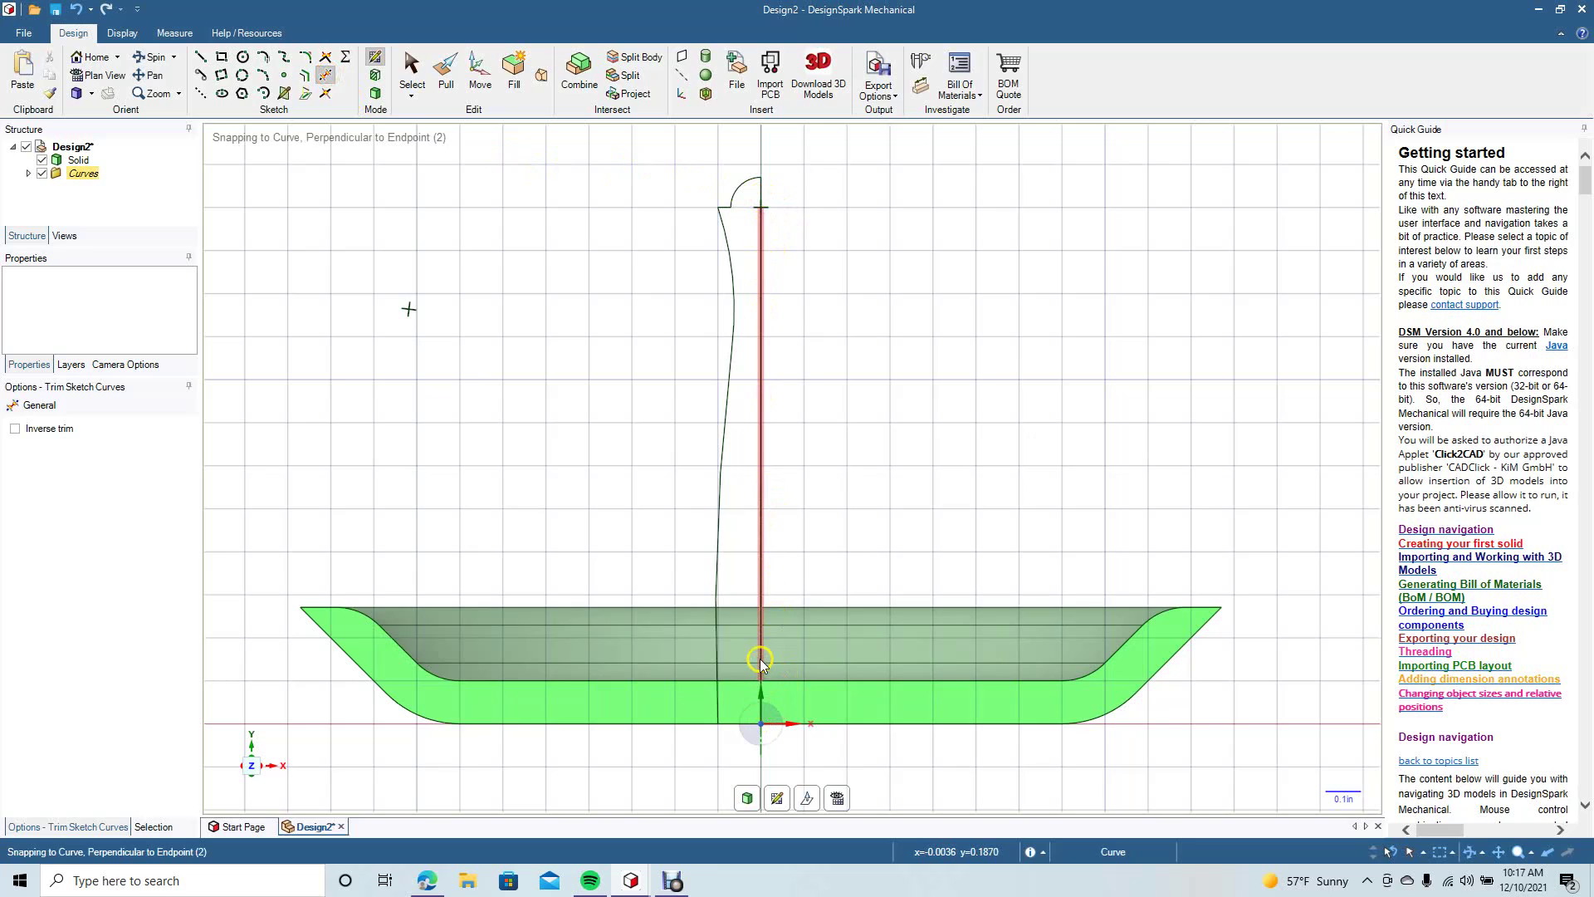
Trim away the vertical centre line, including the short segment between the arc's centre and its top.
click(762, 572)
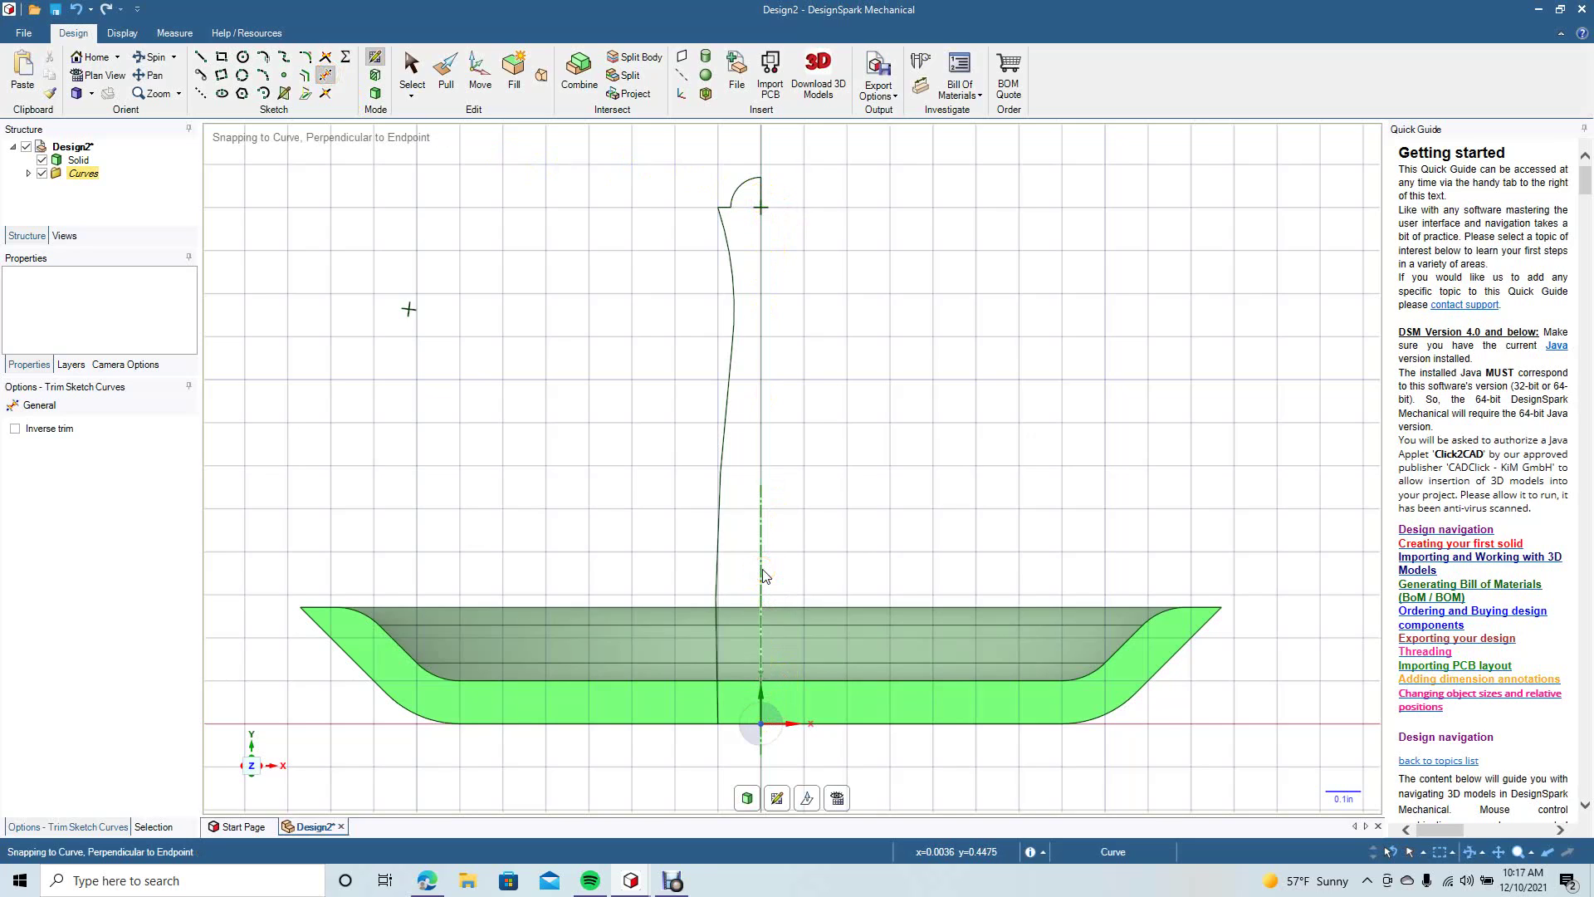
click(760, 556)
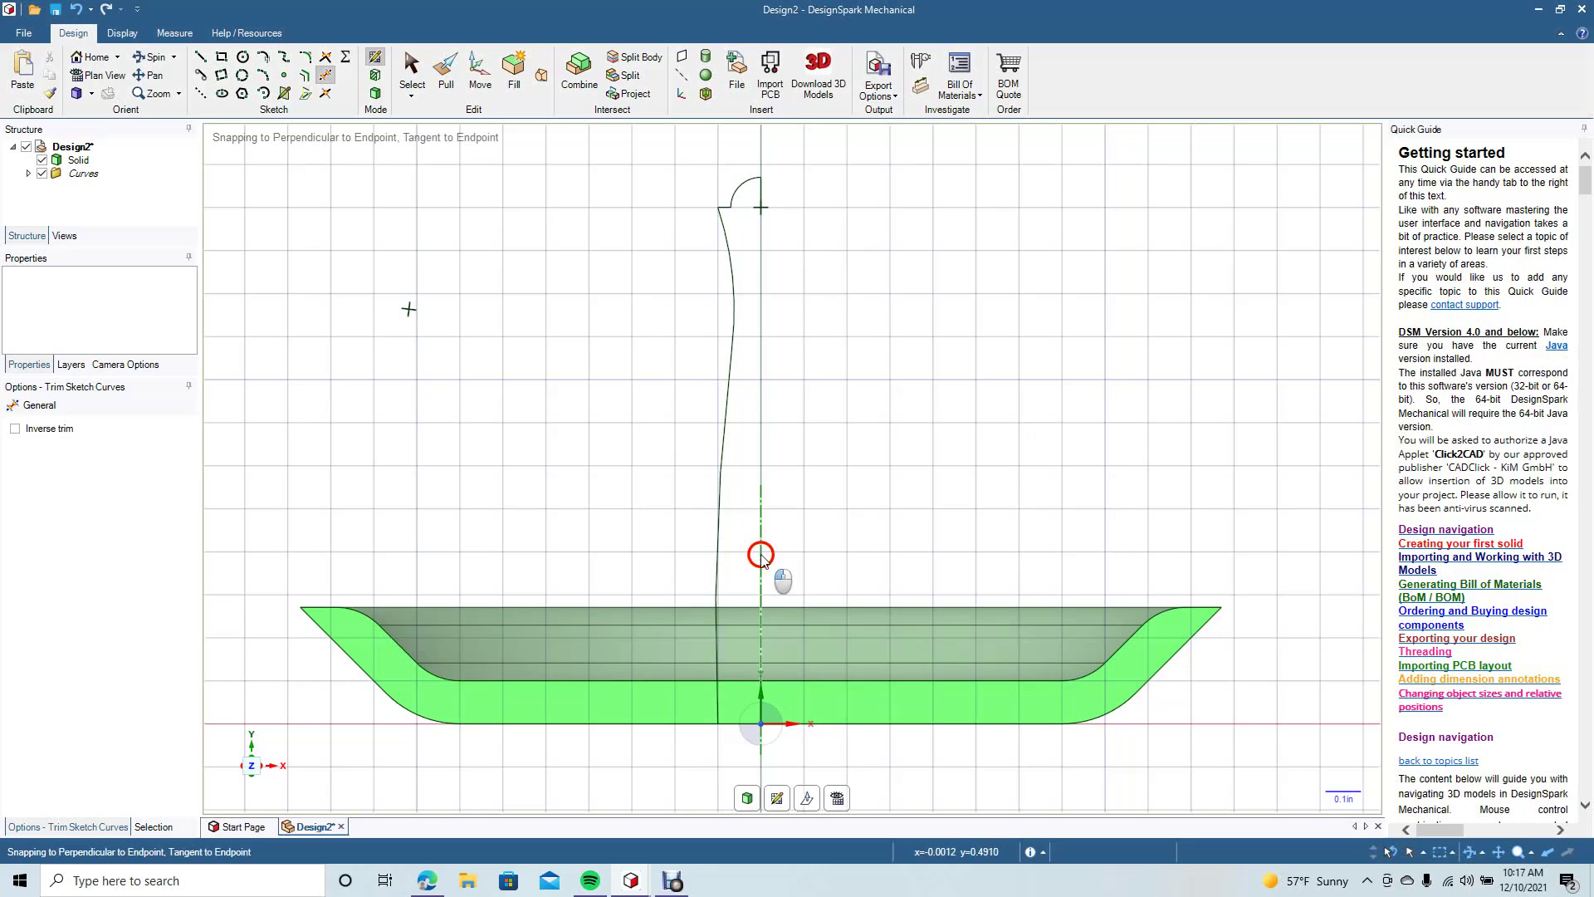
click(763, 719)
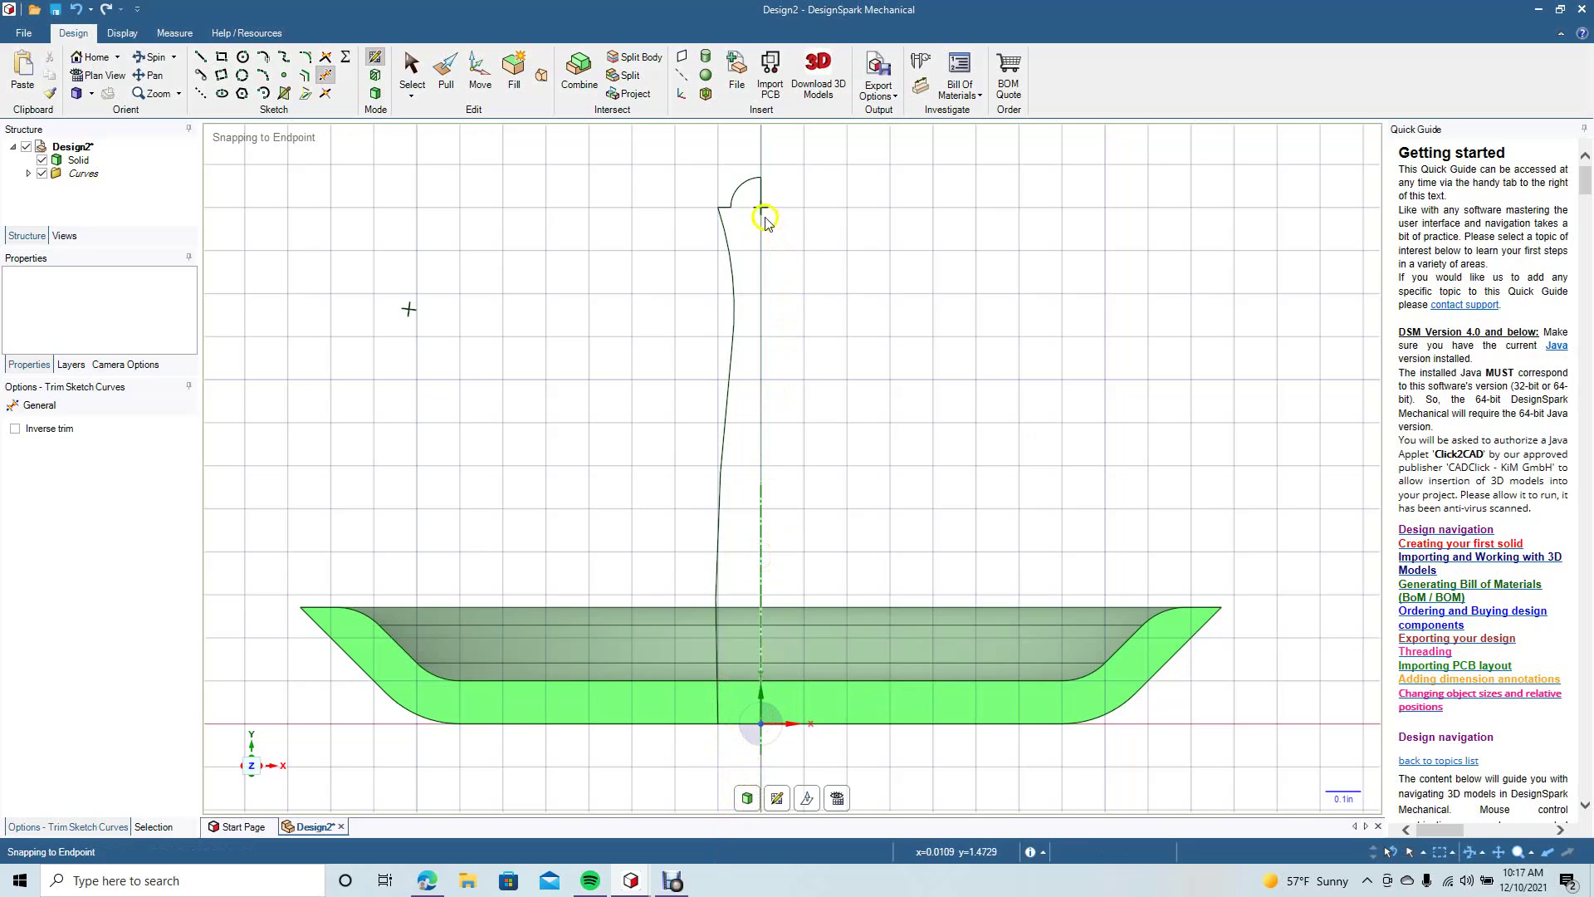
click(764, 204)
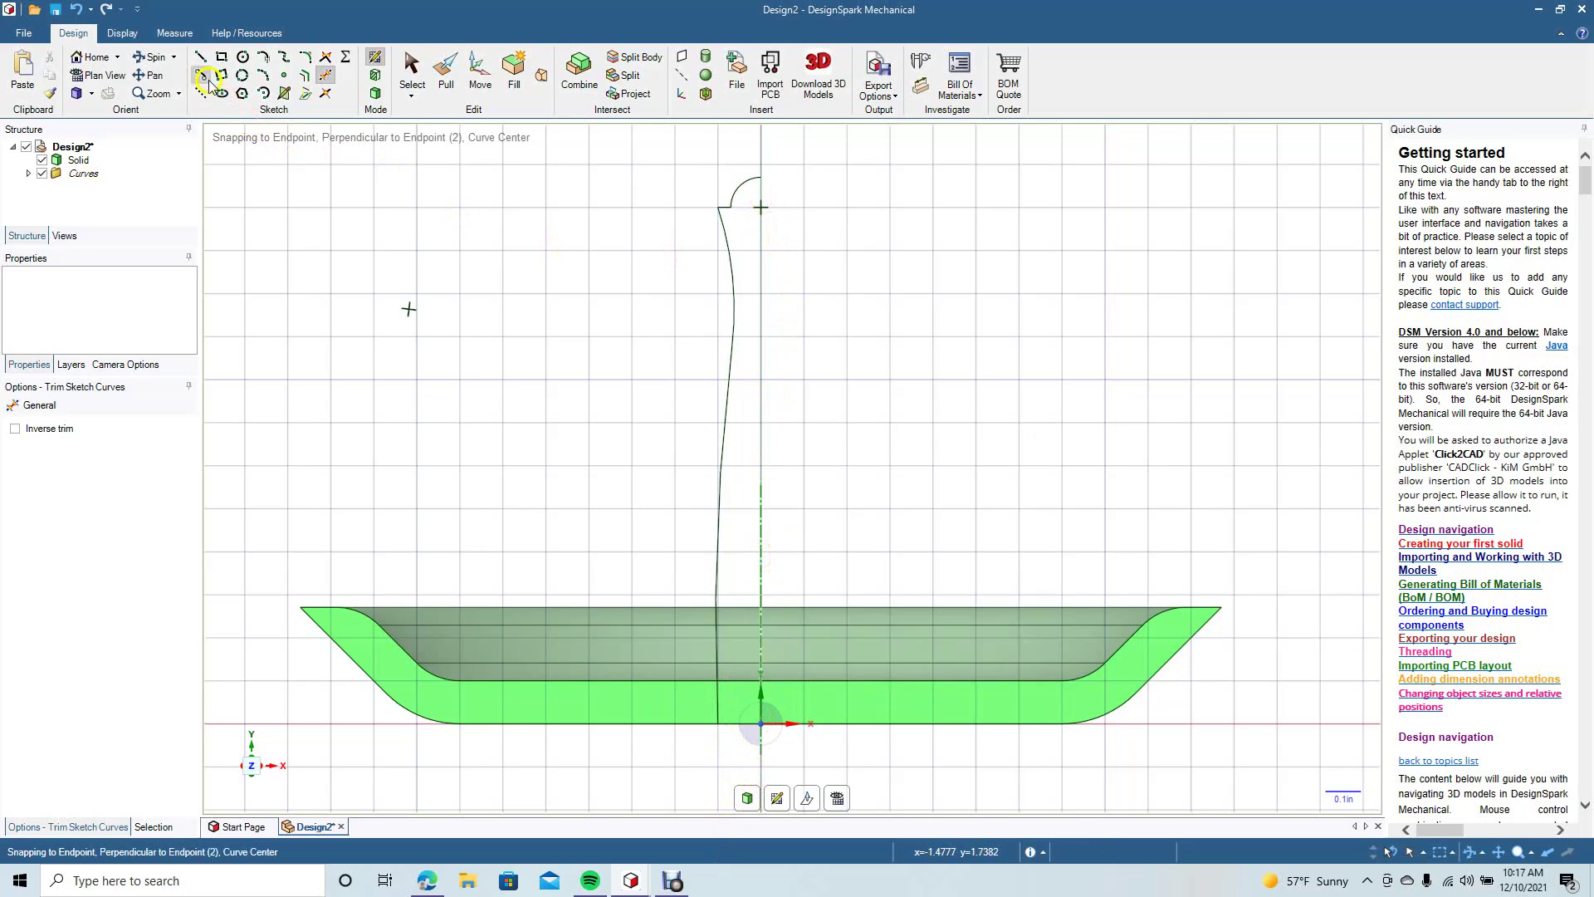
Close the stem profile with a vertical line from the arc's top to the origin and a 0.125 in horizontal line to the side curve's foot.
click(200, 56)
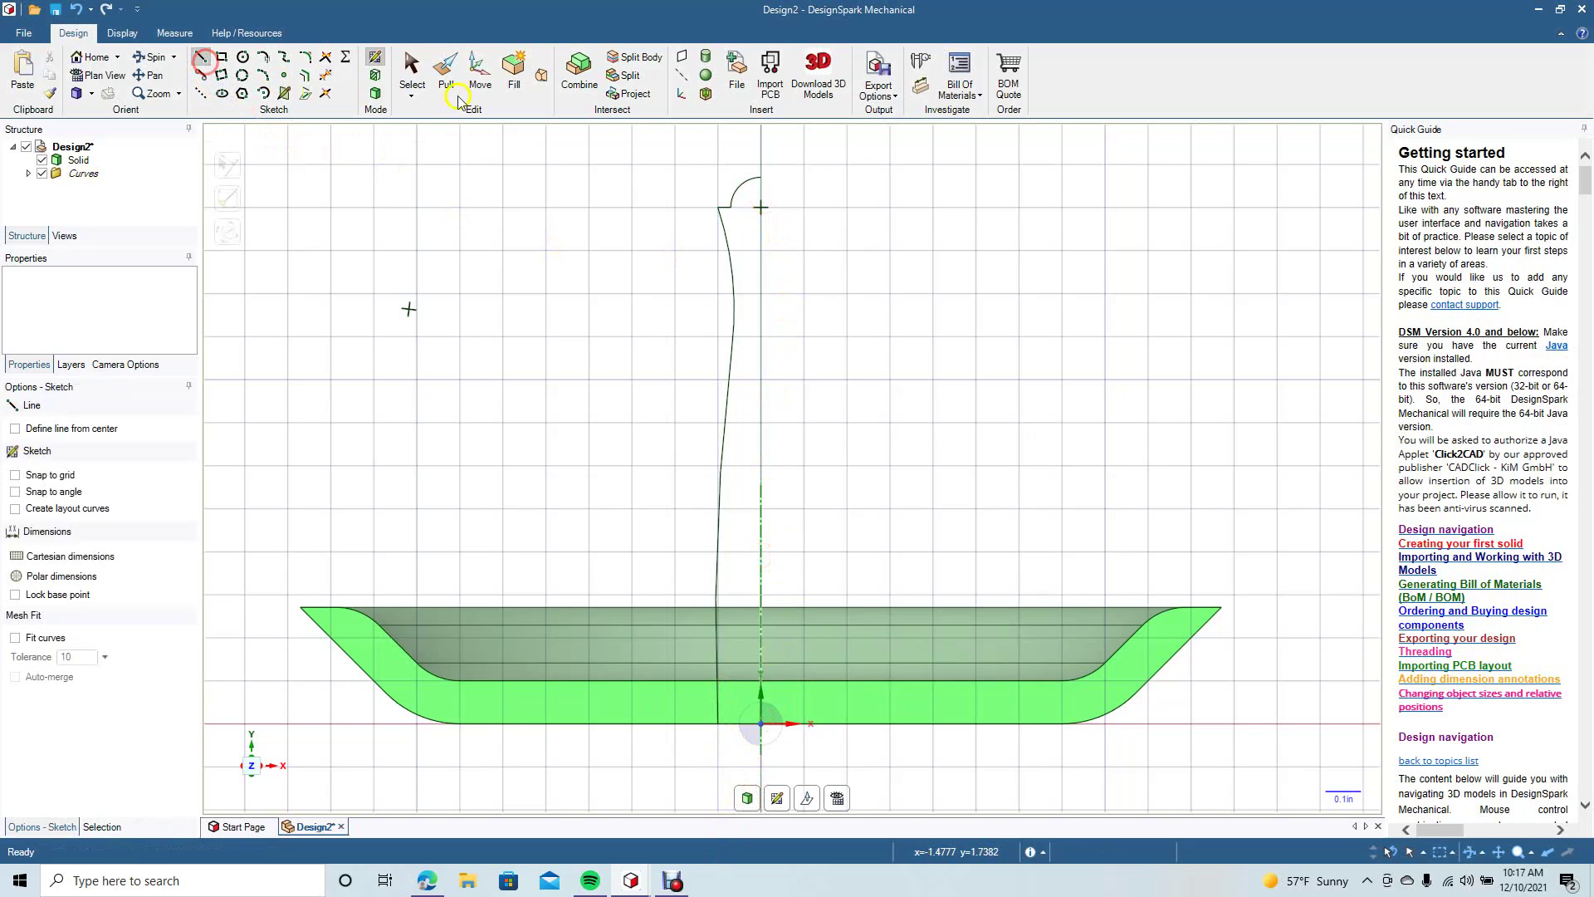
click(763, 179)
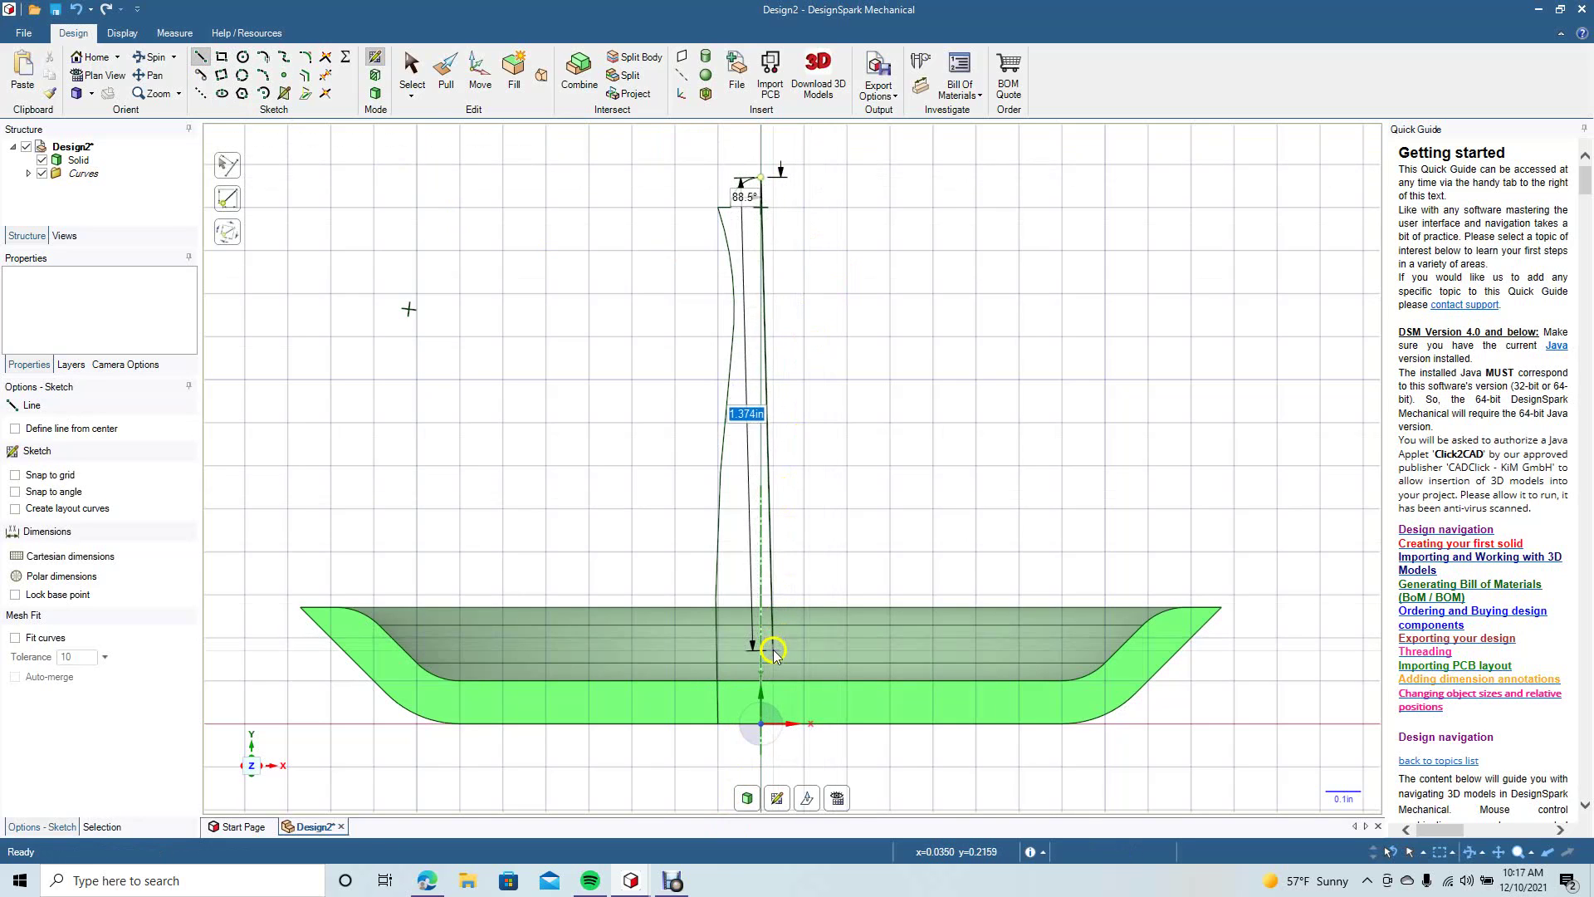
click(761, 724)
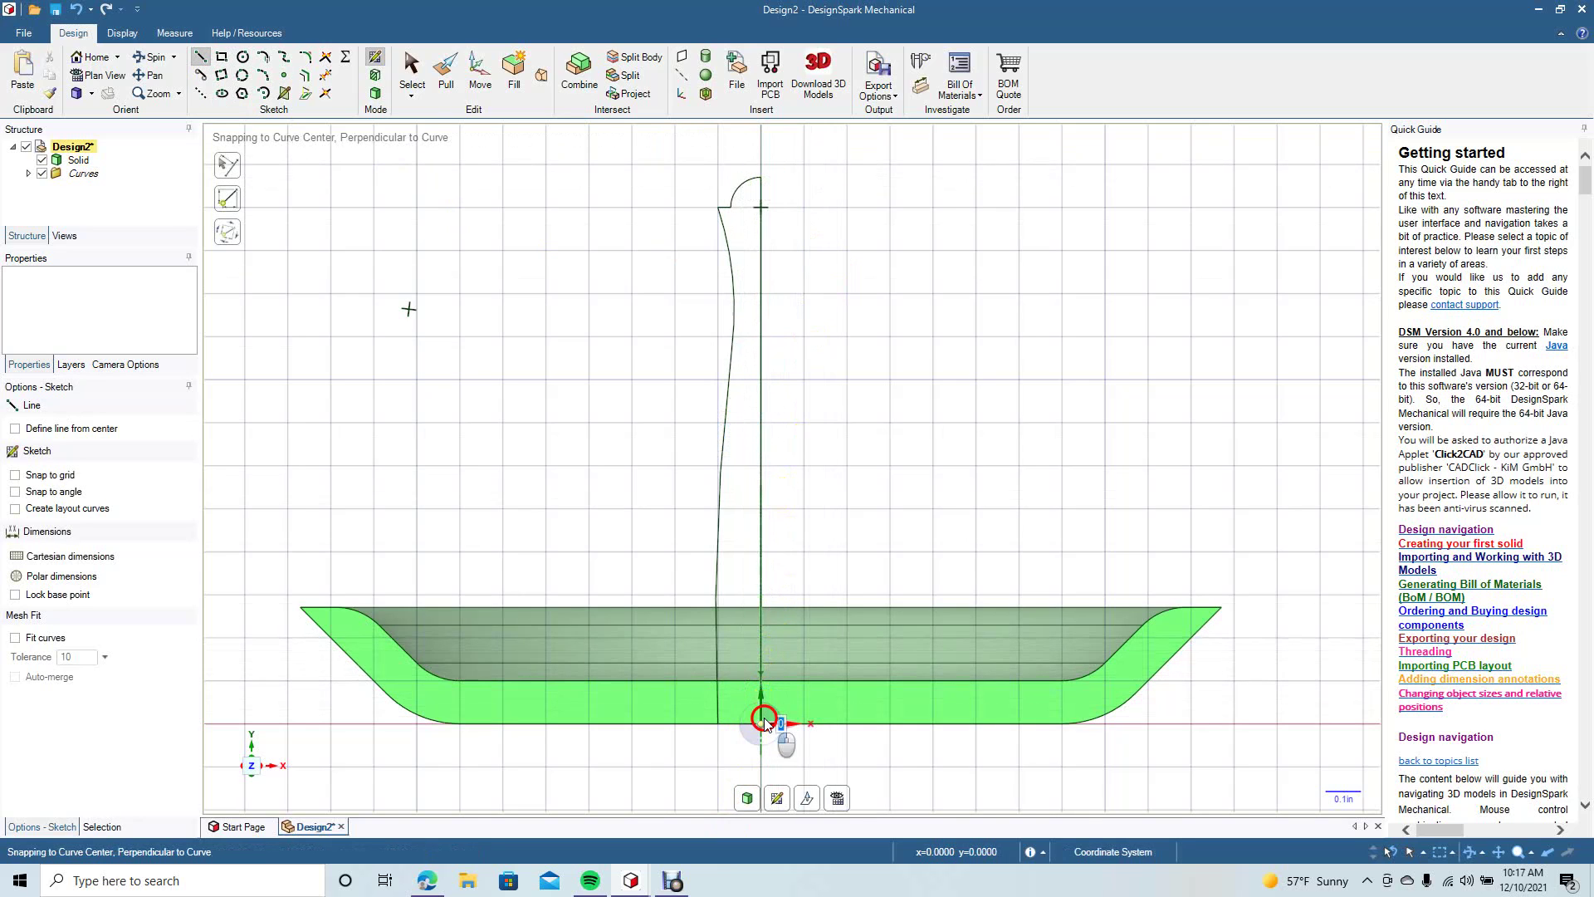
click(719, 724)
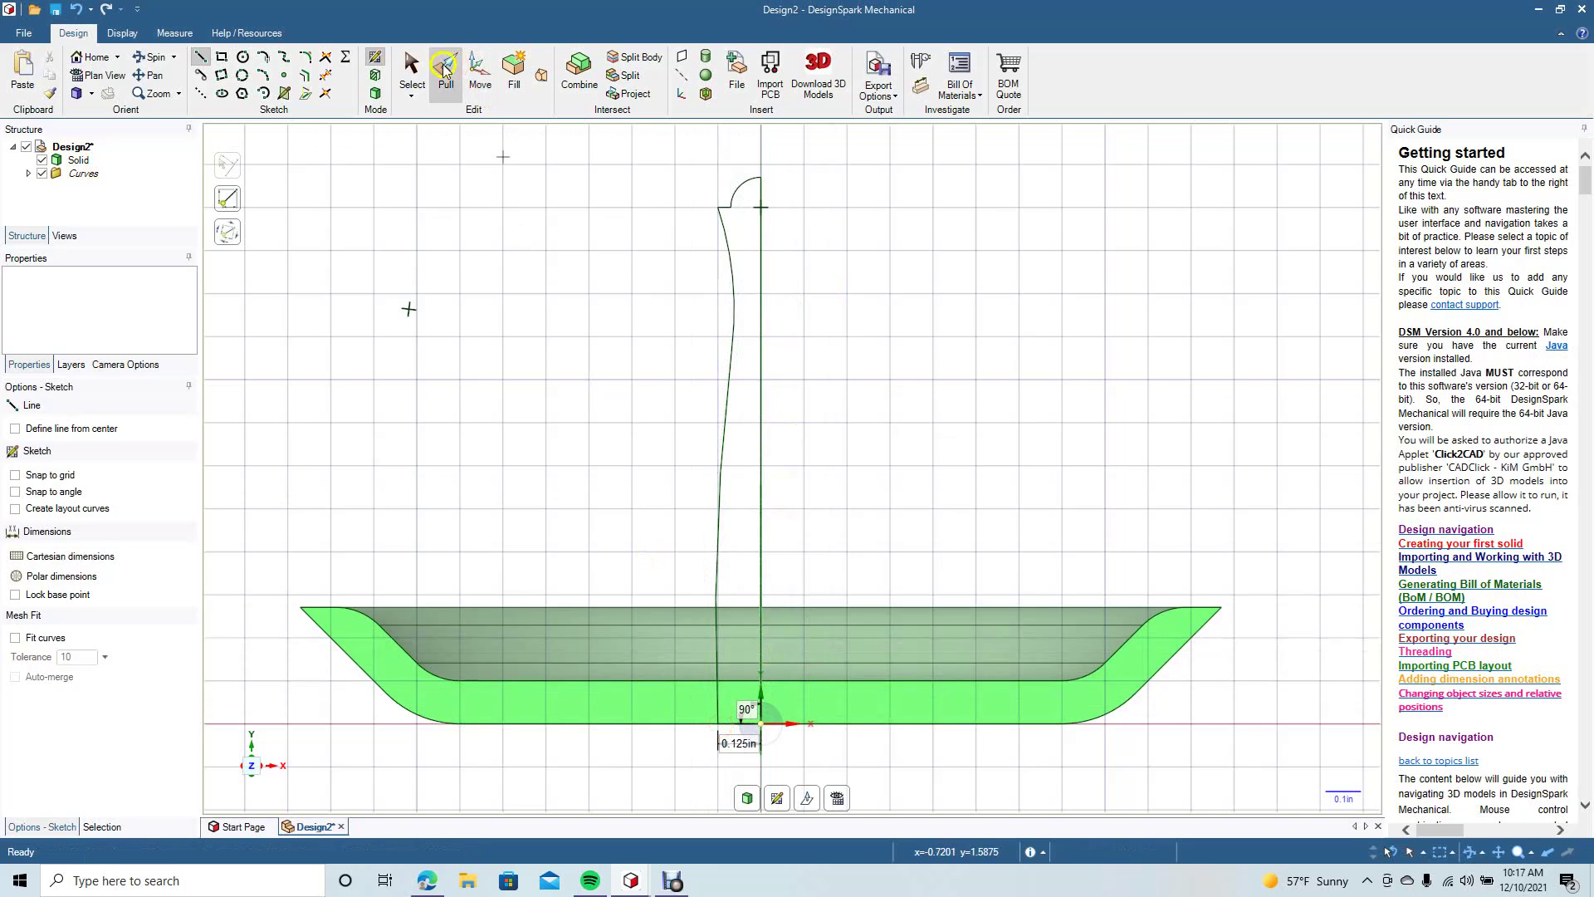
click(413, 72)
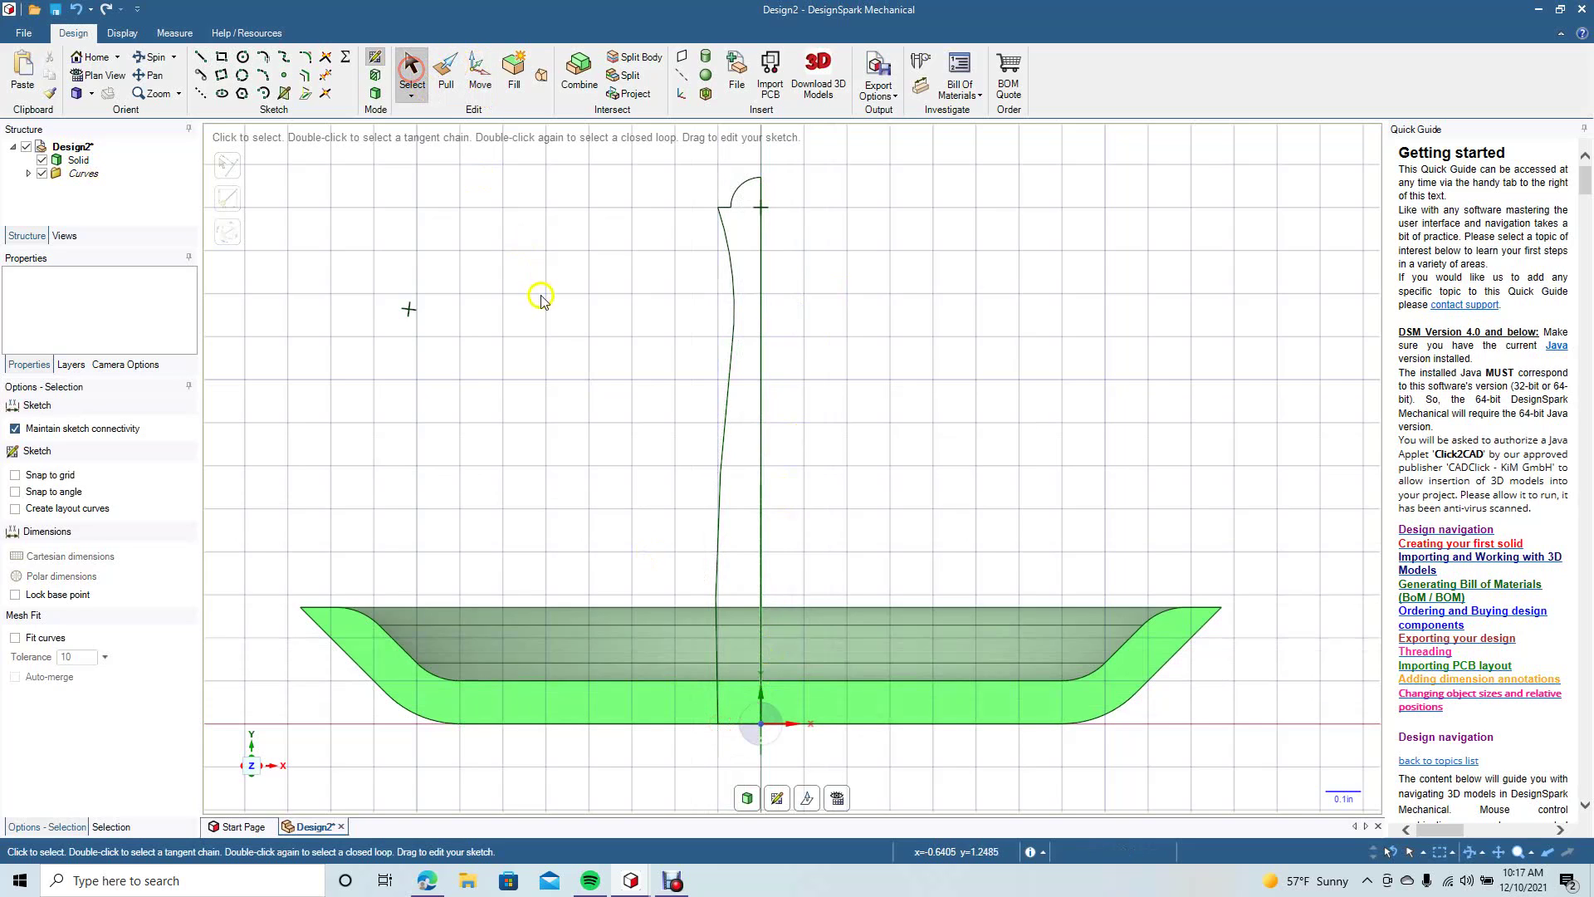
Revolve the closed stem profile face a full turn around its vertical centre edge with Pull.
click(447, 85)
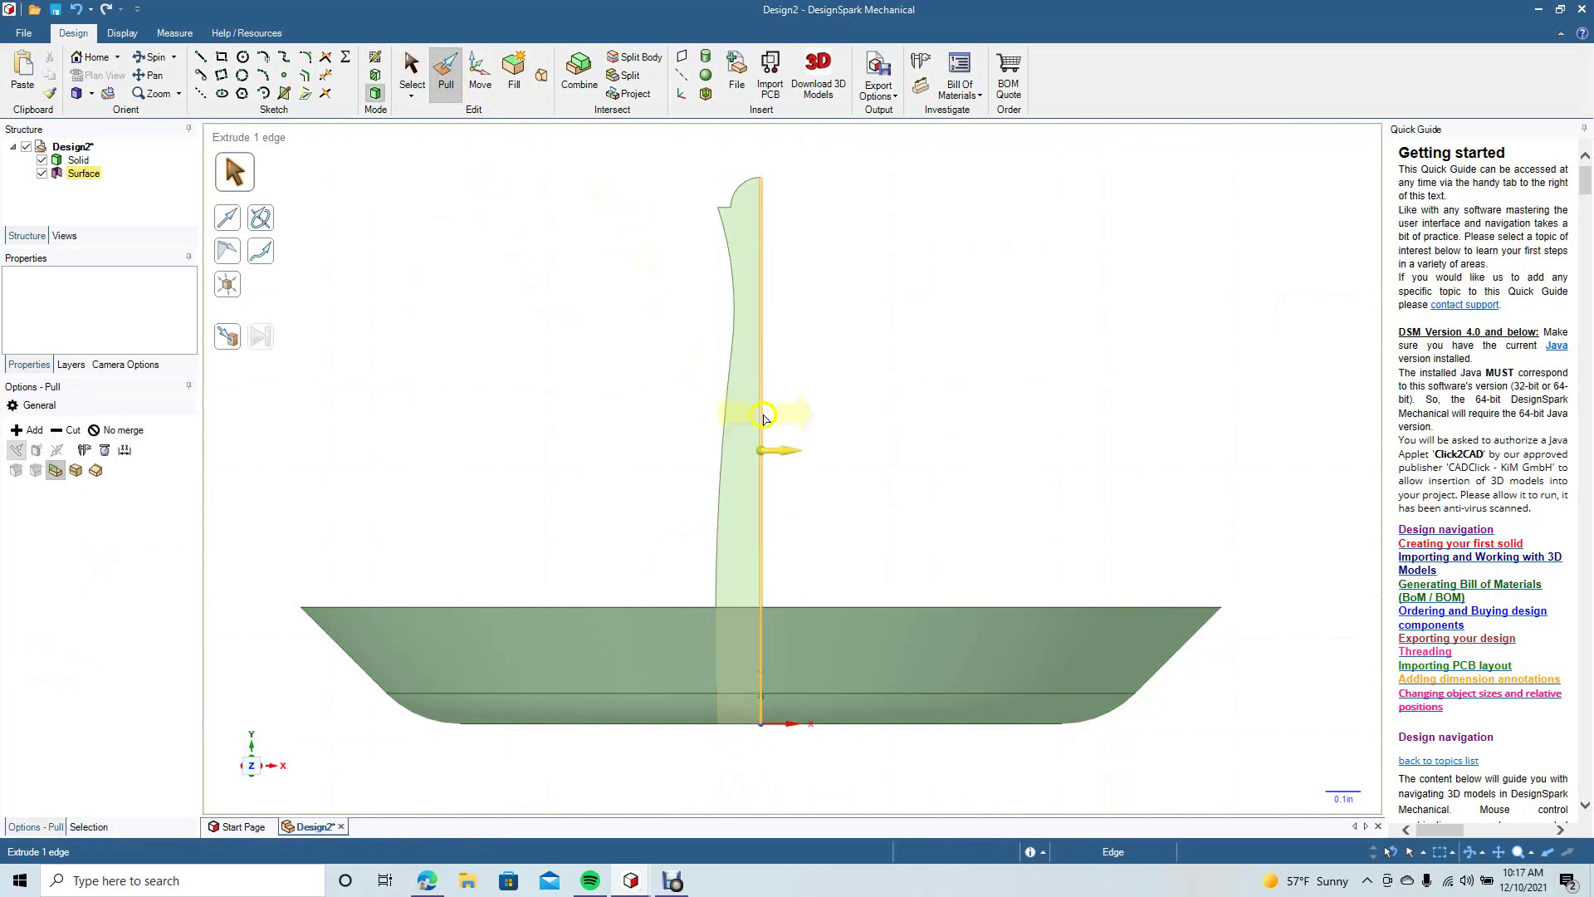
click(750, 424)
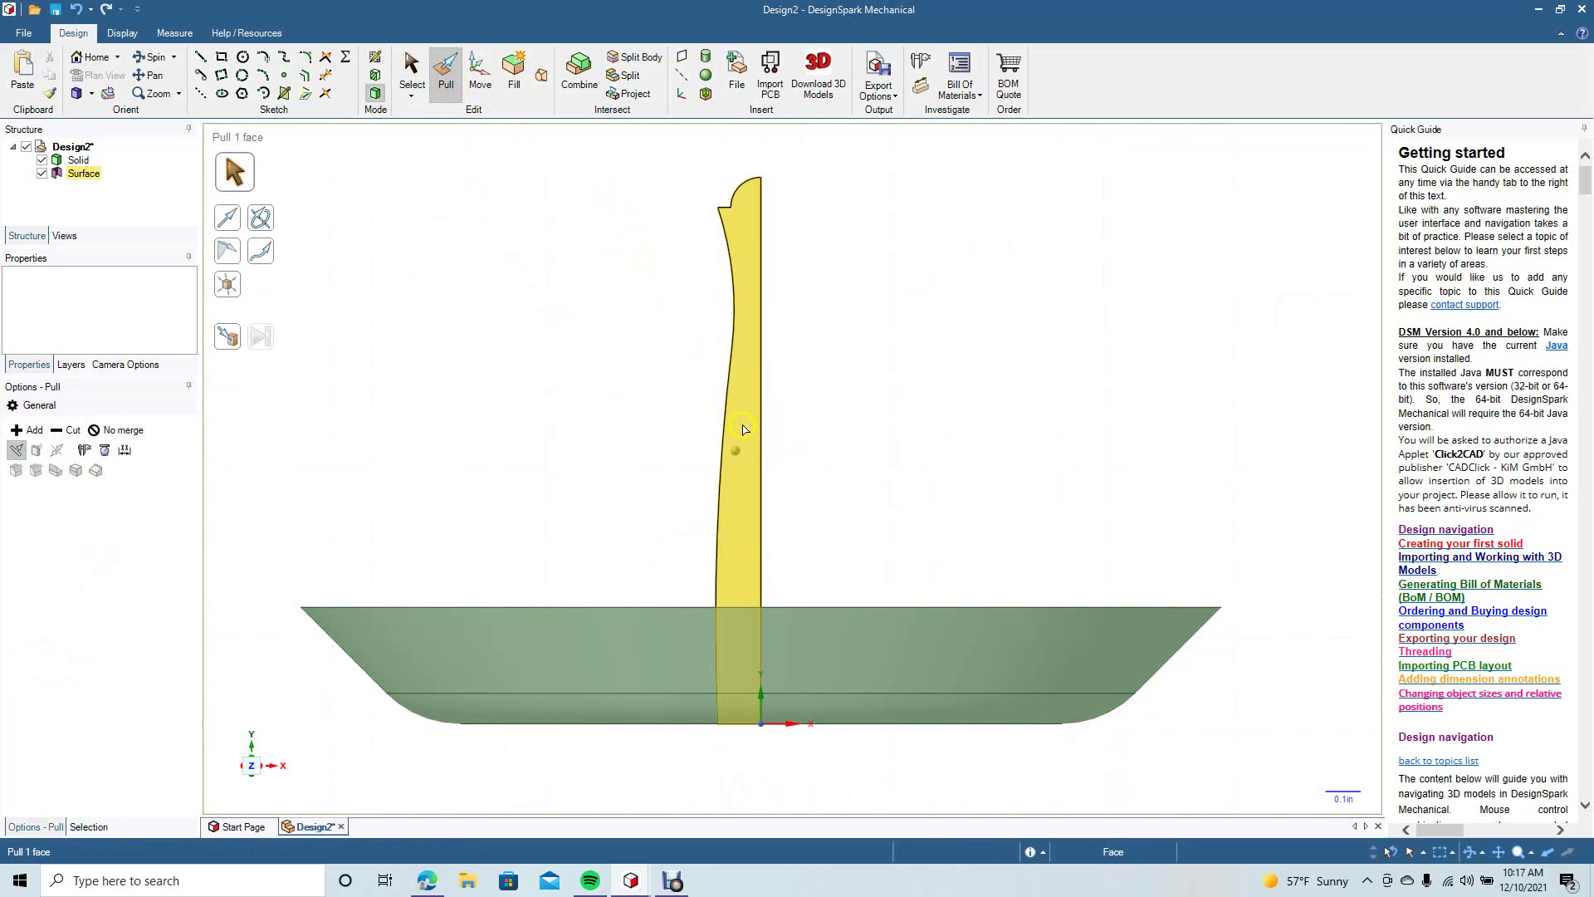
click(744, 430)
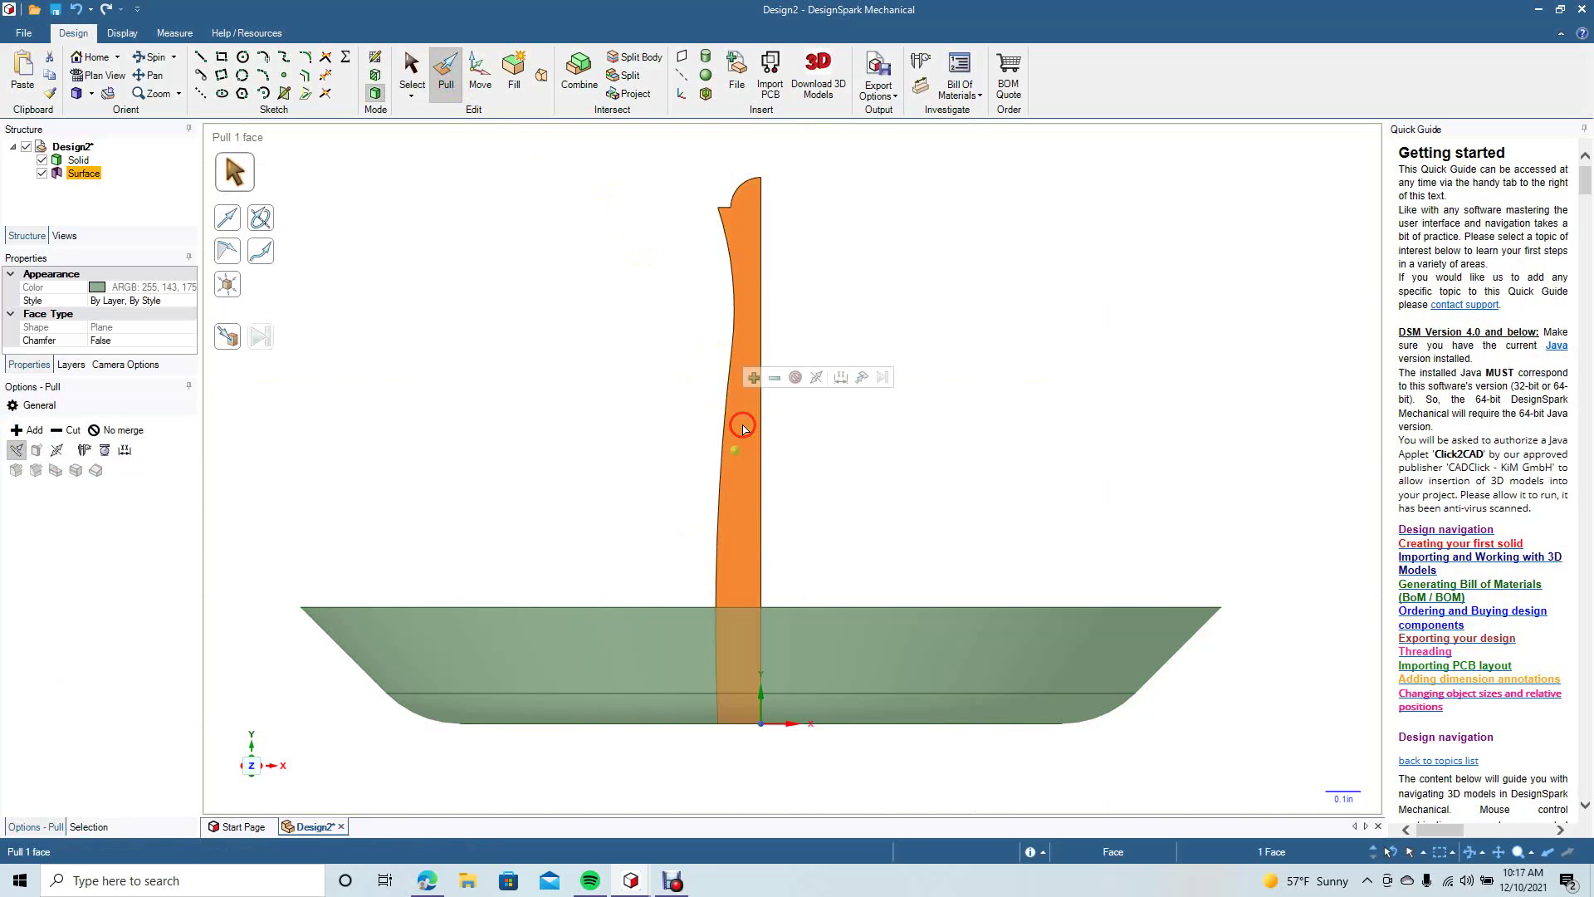
click(266, 223)
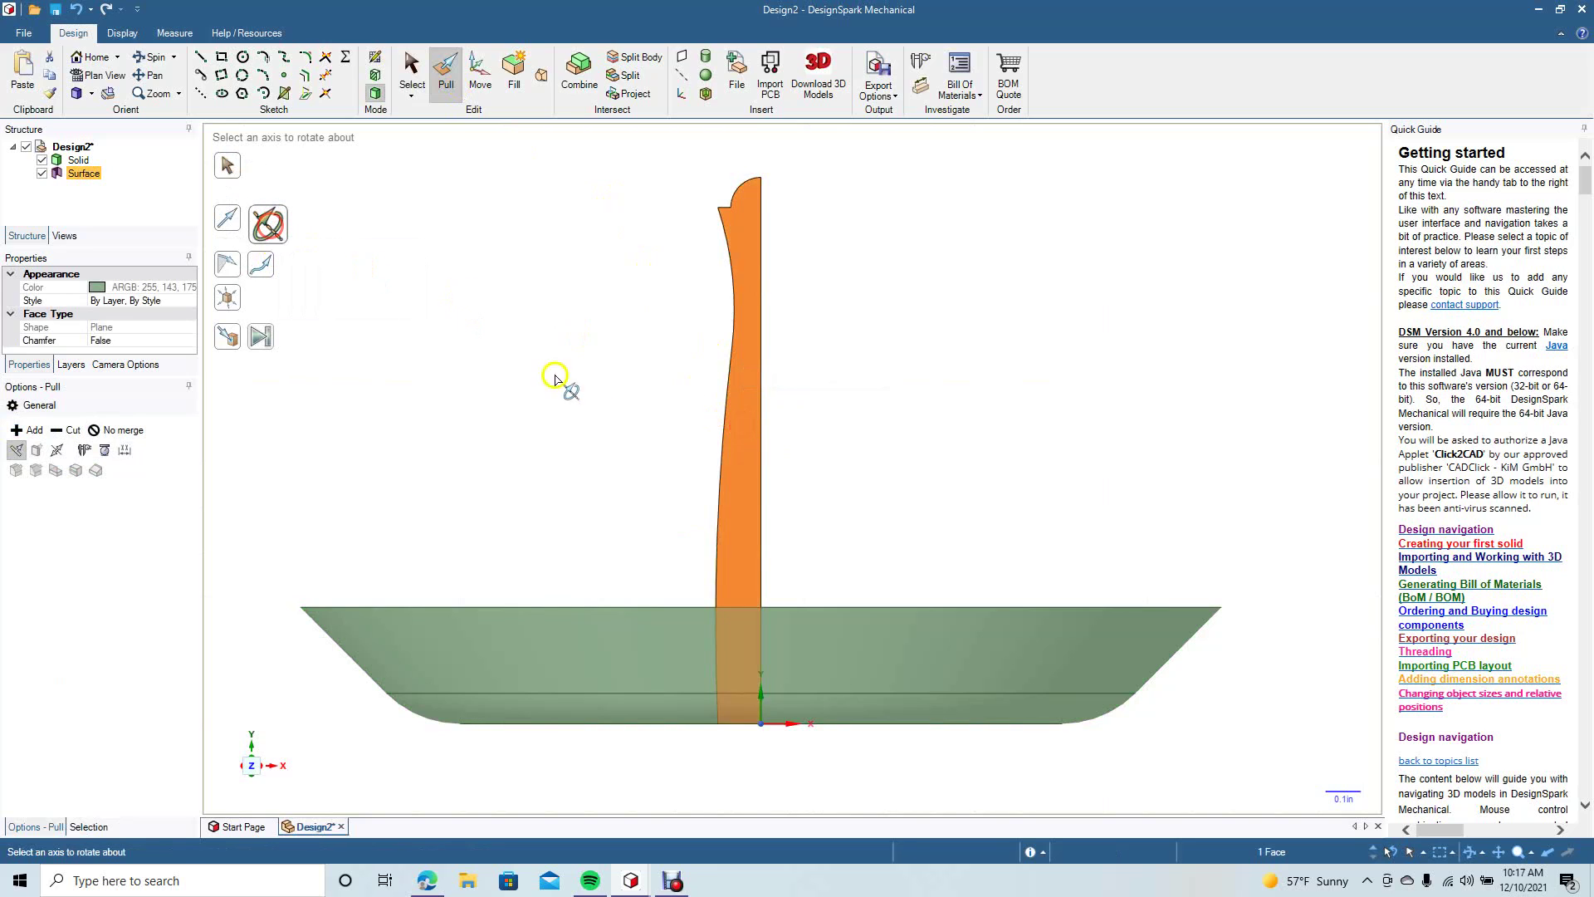
click(759, 504)
click(264, 339)
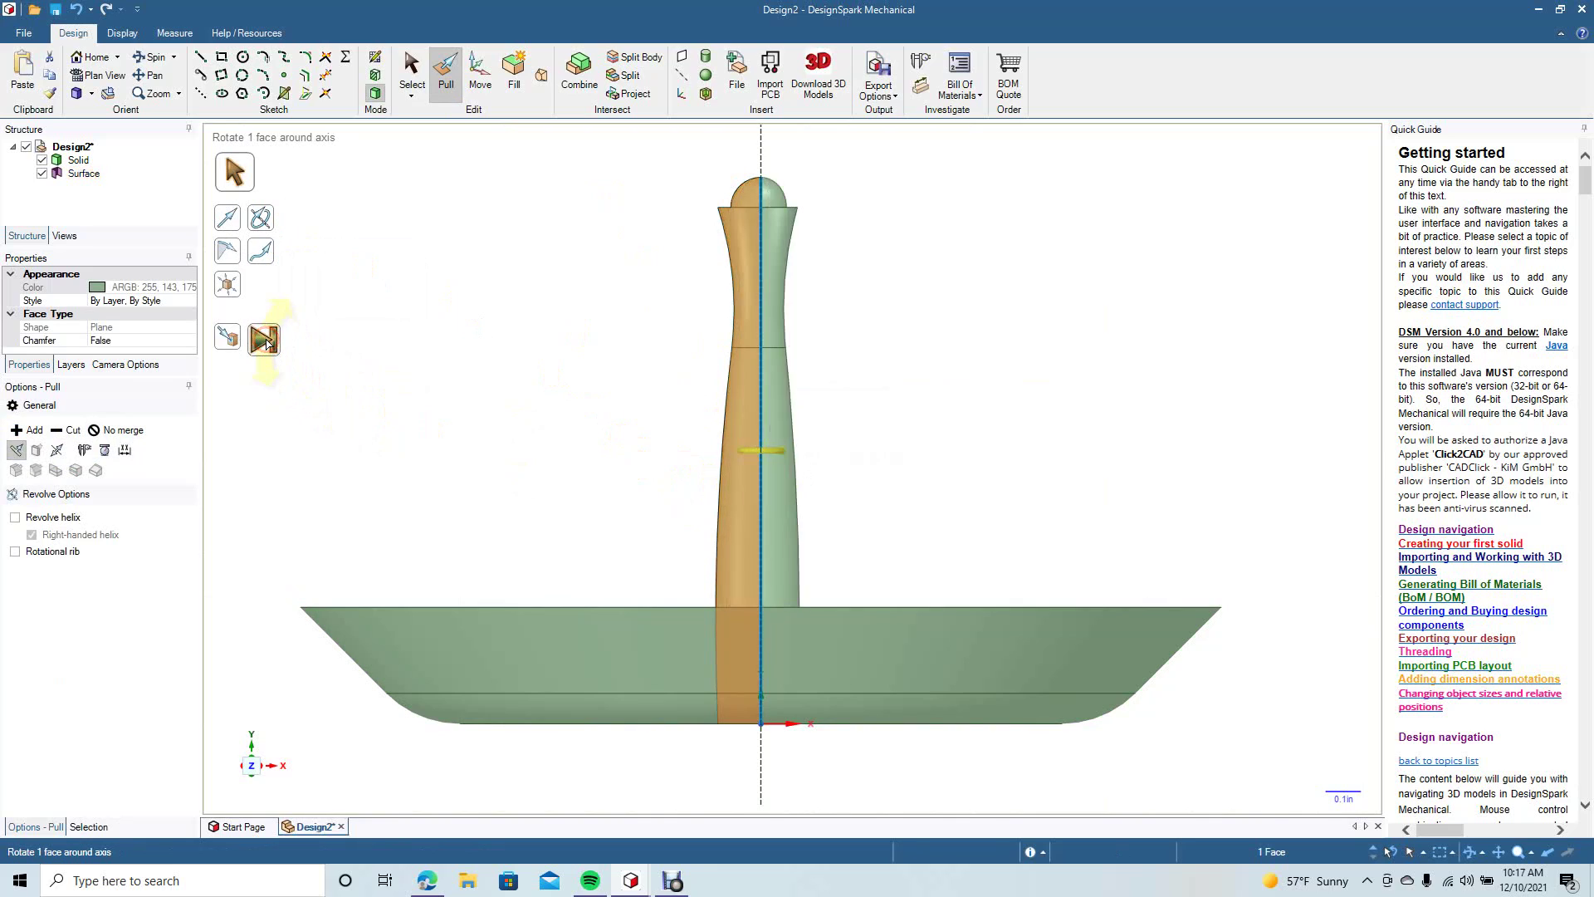
click(412, 73)
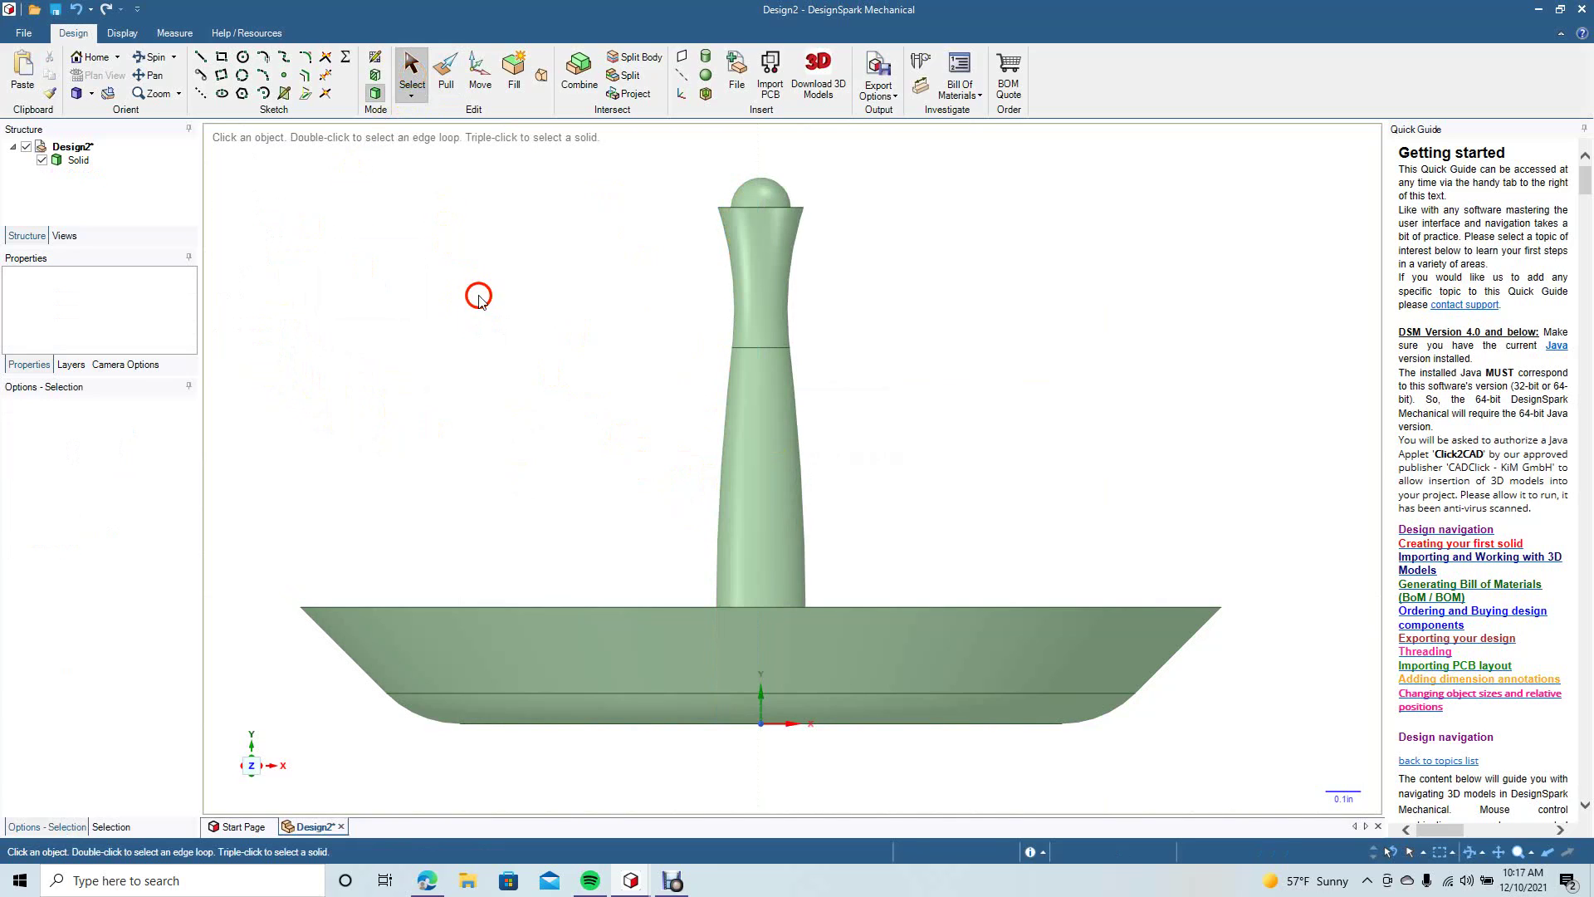
Round the outer rim edge at the top of the stem, just below the dome, with Pull.
click(152, 56)
drag(489, 288, 447, 338)
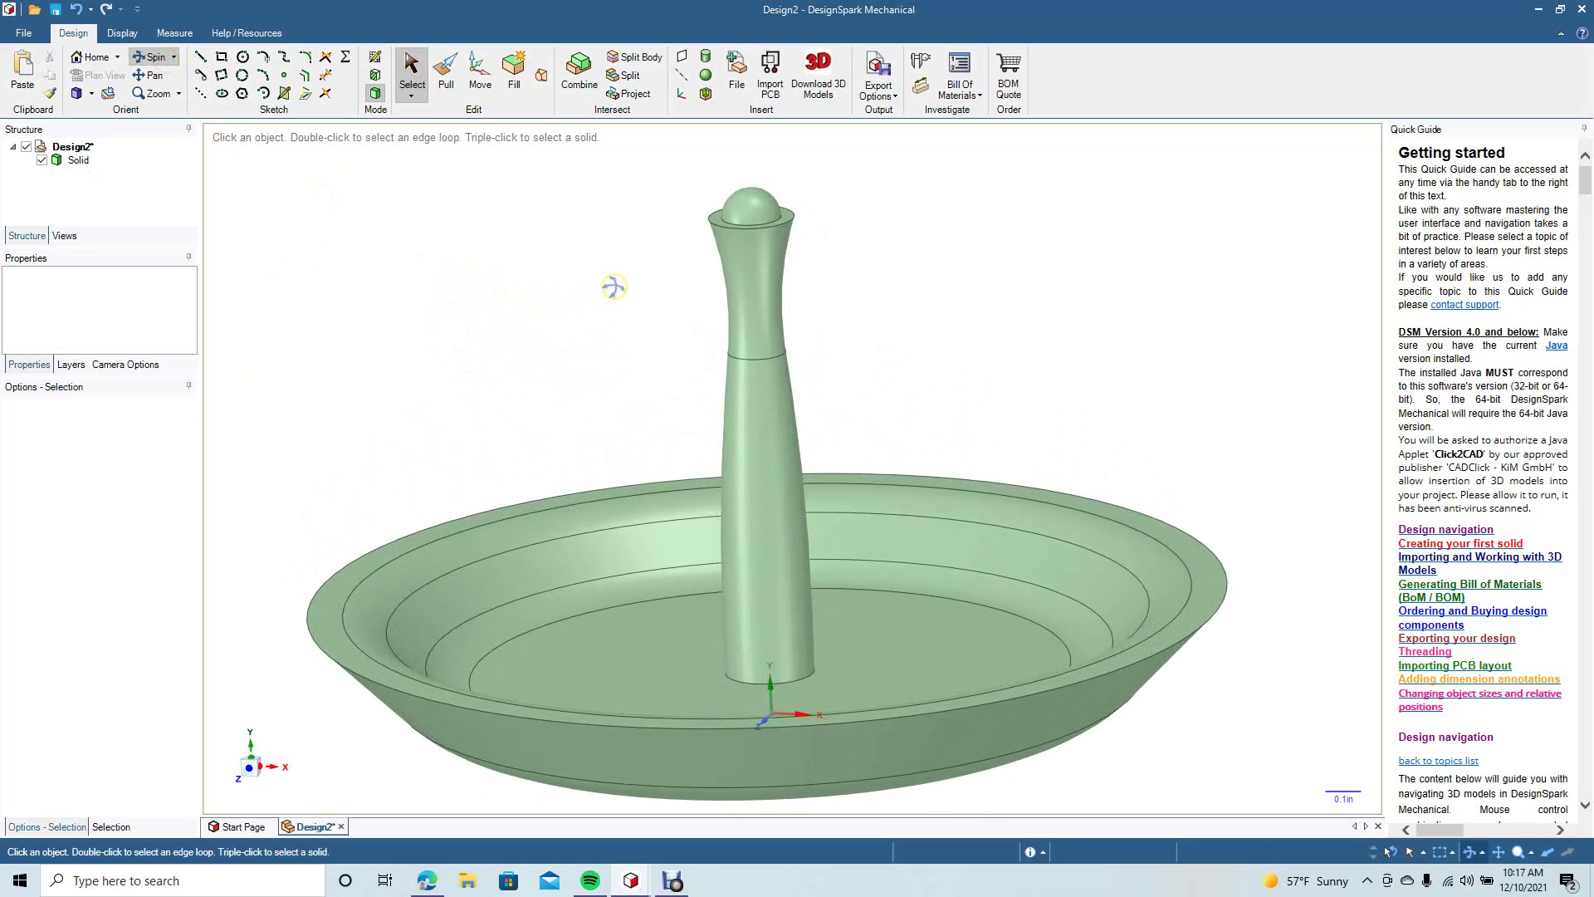
key(ctrl)
ctrl+scroll(615, 286, up, 5)
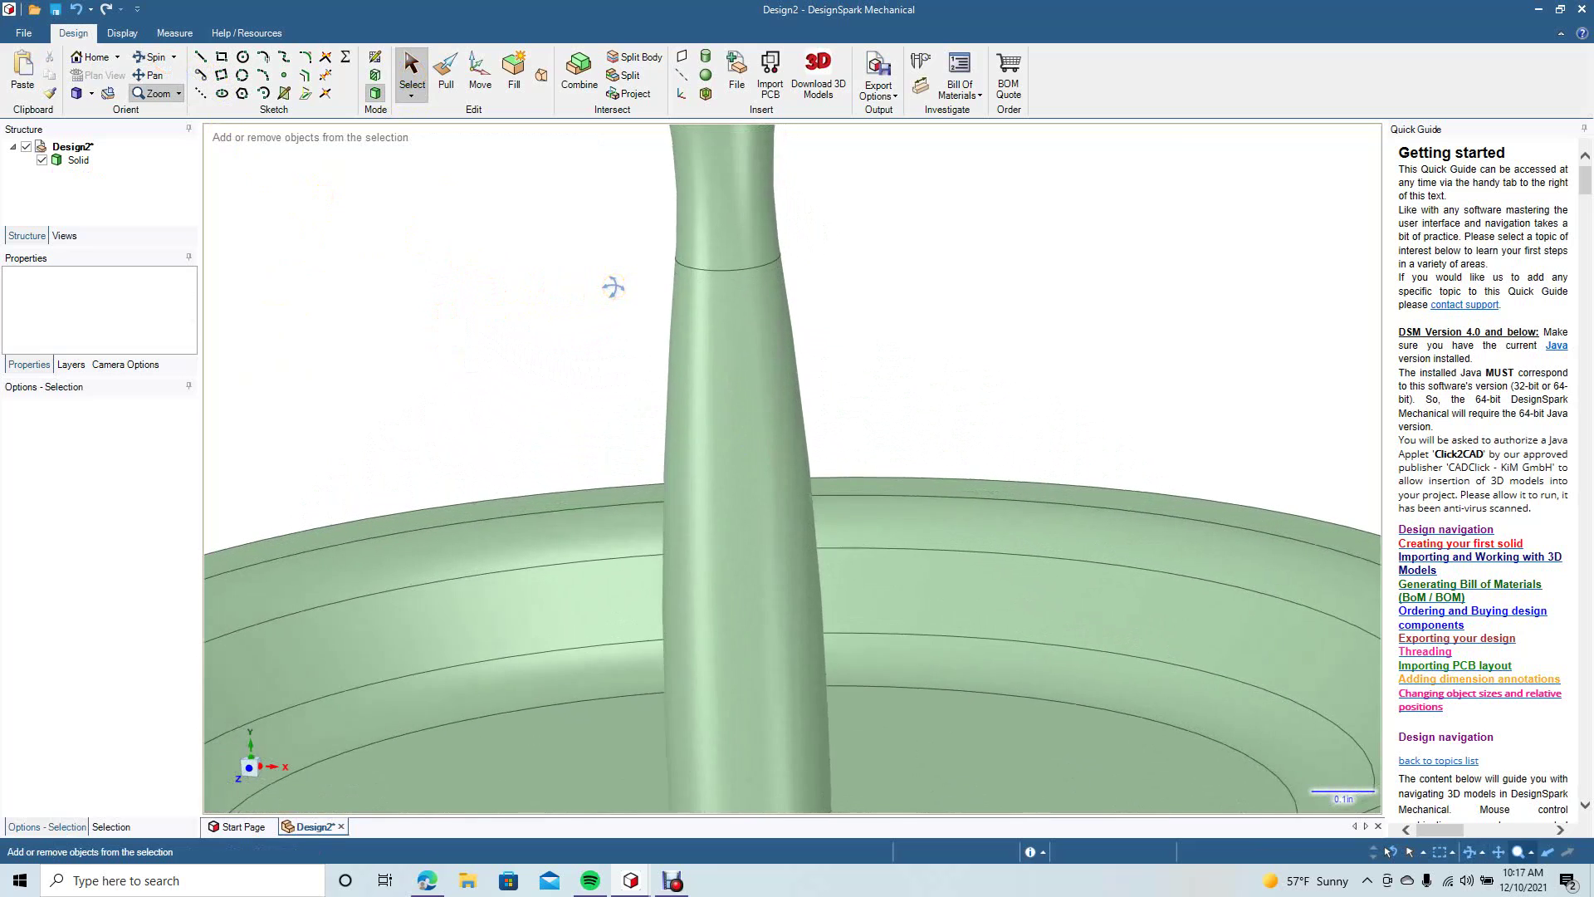
click(158, 75)
drag(423, 249, 474, 530)
click(446, 71)
click(688, 282)
click(688, 280)
drag(690, 279, 750, 280)
click(734, 280)
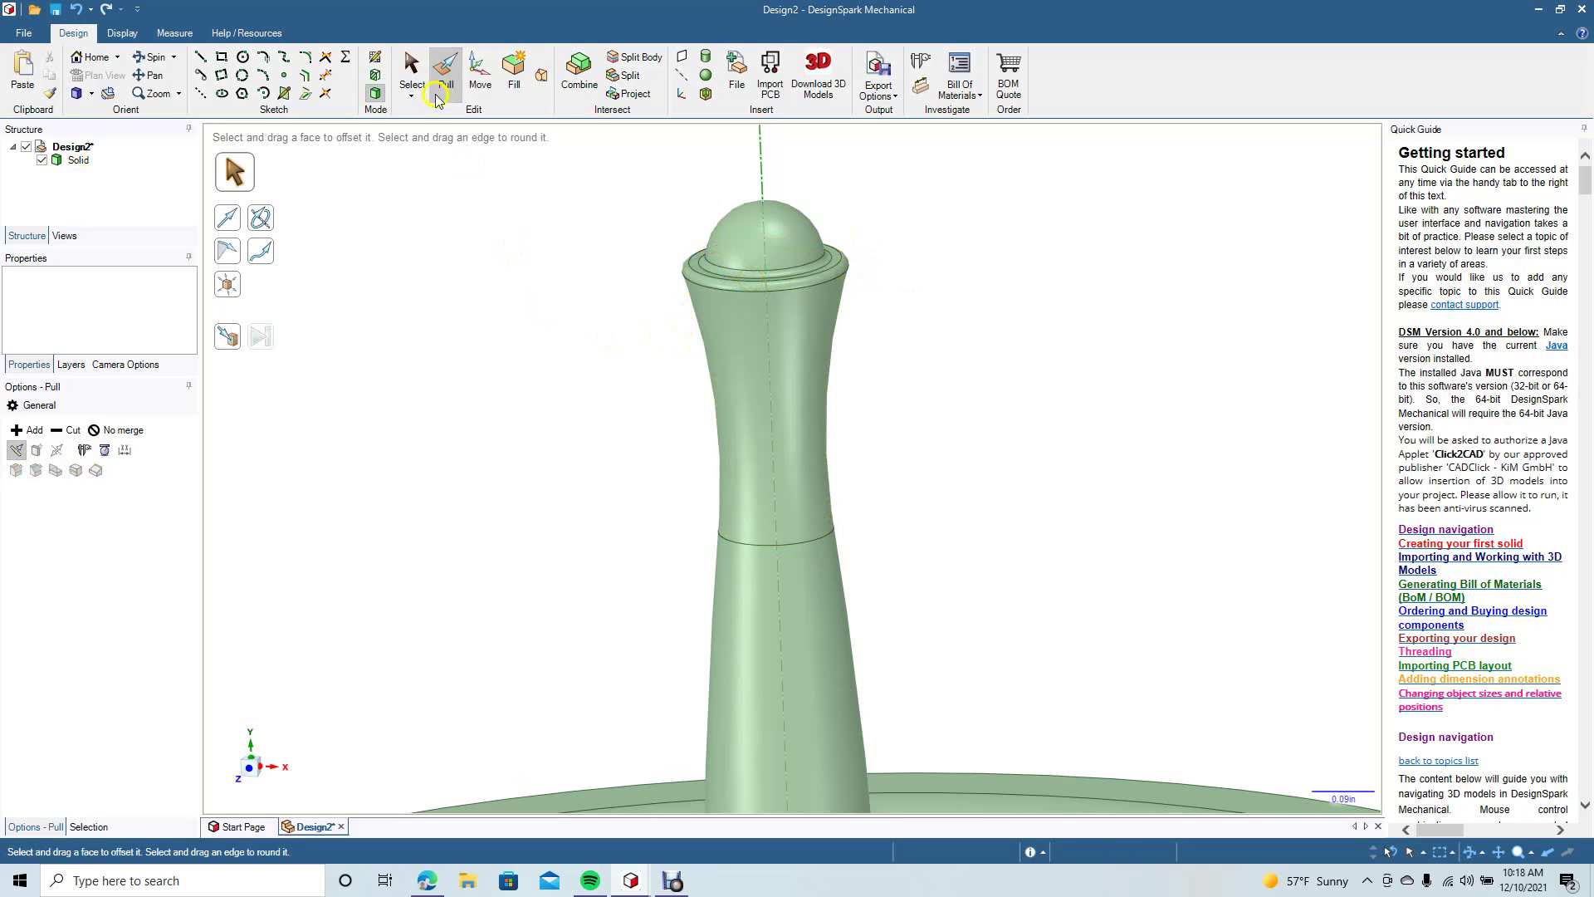
click(415, 66)
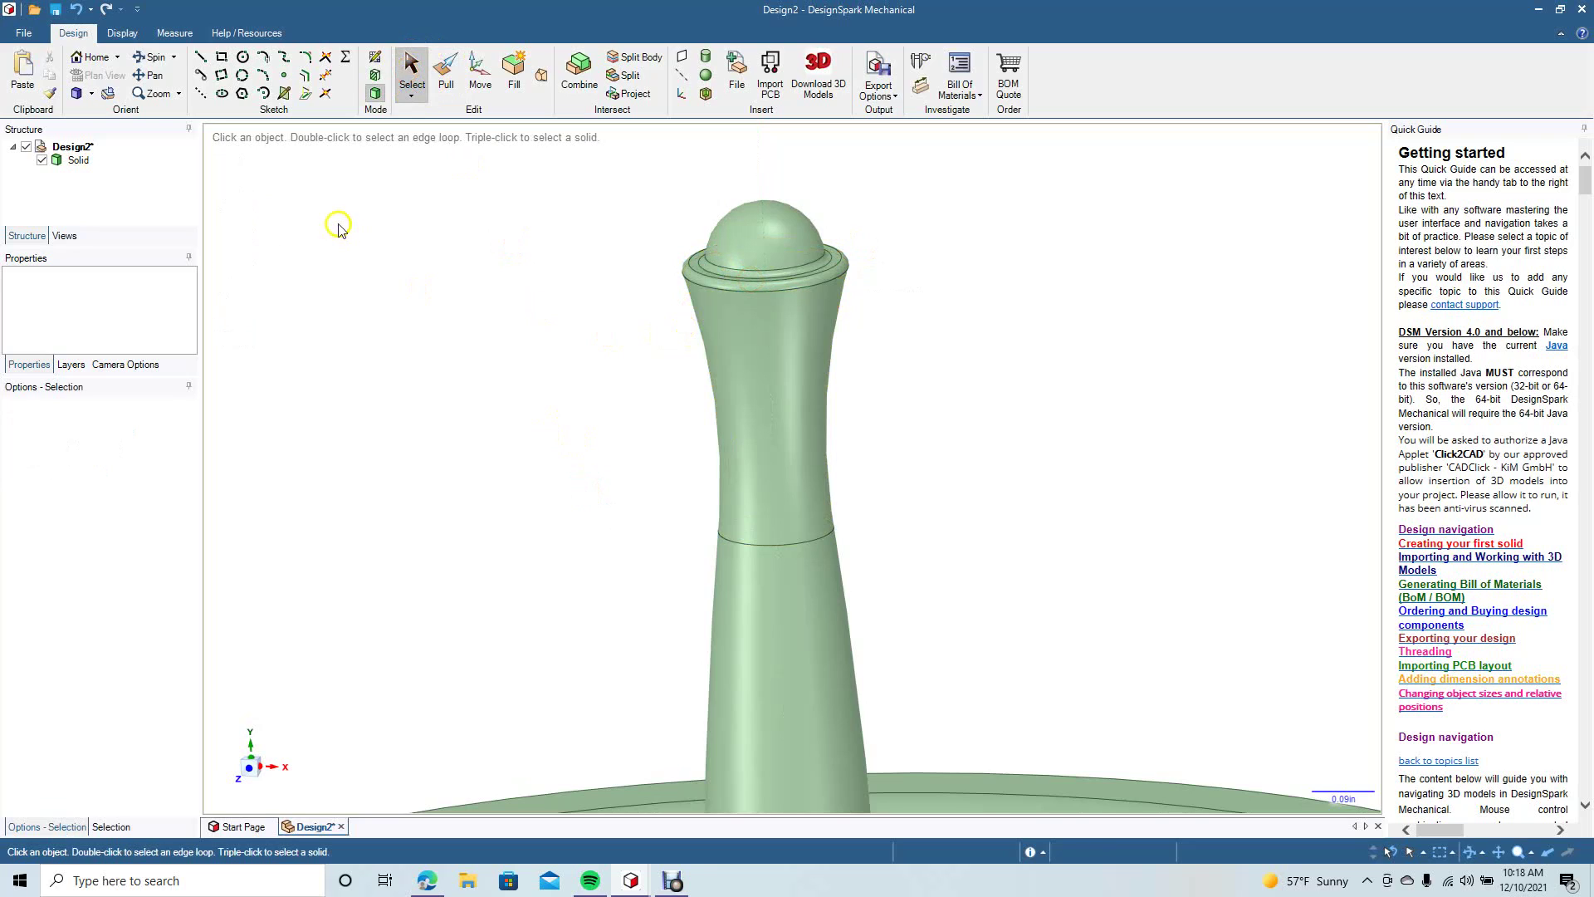
Round the edge where the foot of the stem meets the dish floor with Pull.
click(157, 76)
drag(399, 377, 352, 274)
drag(382, 476, 495, 186)
click(446, 73)
click(793, 753)
click(802, 751)
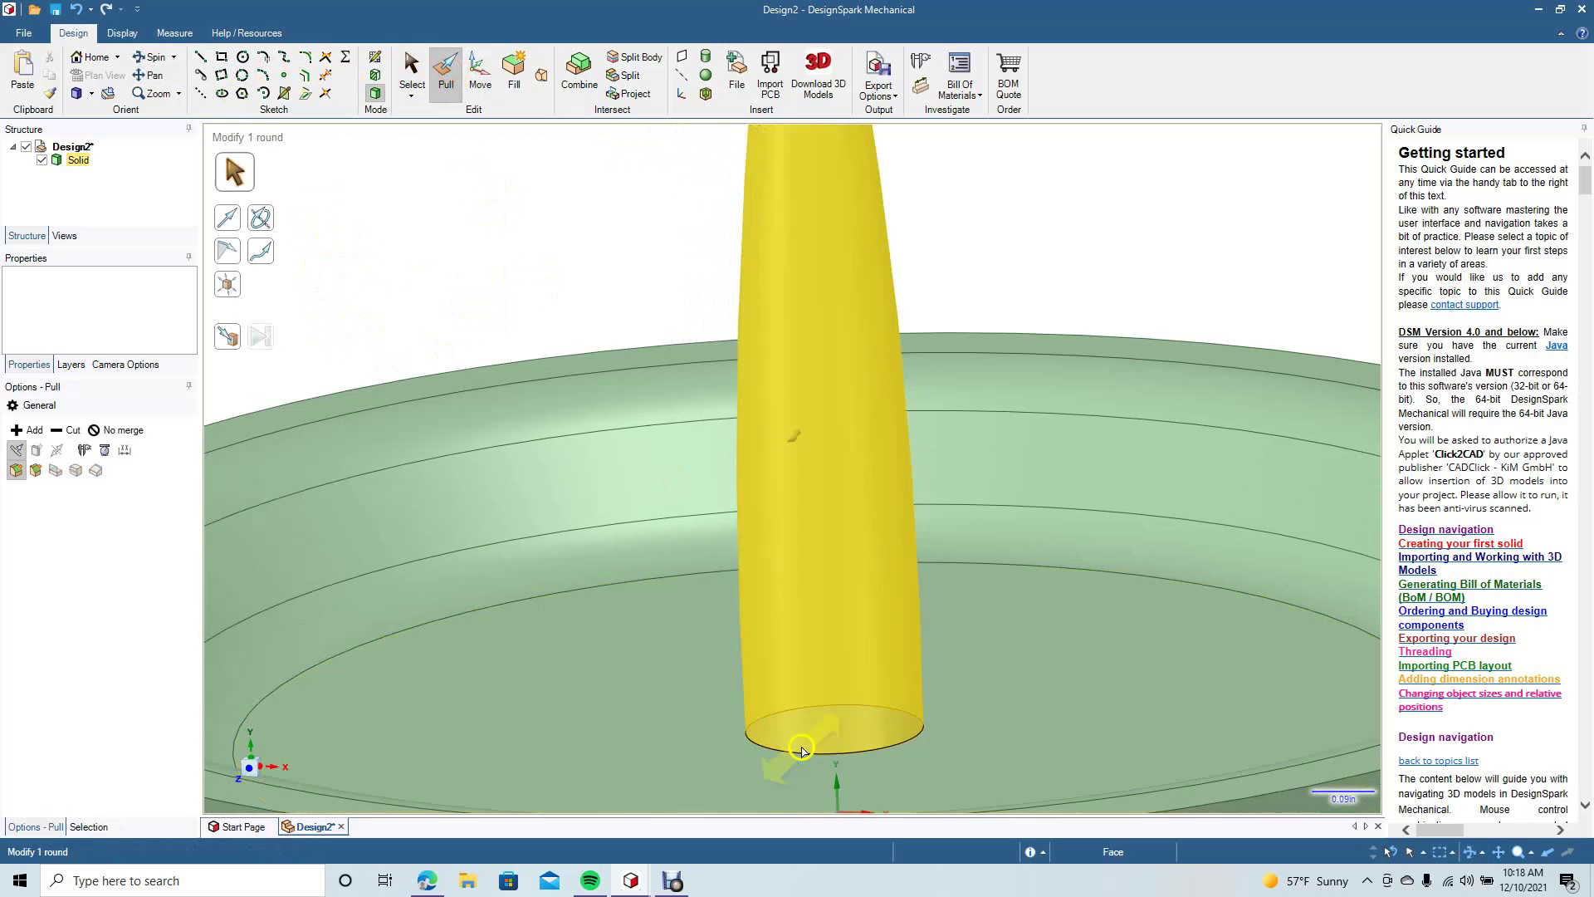
click(800, 752)
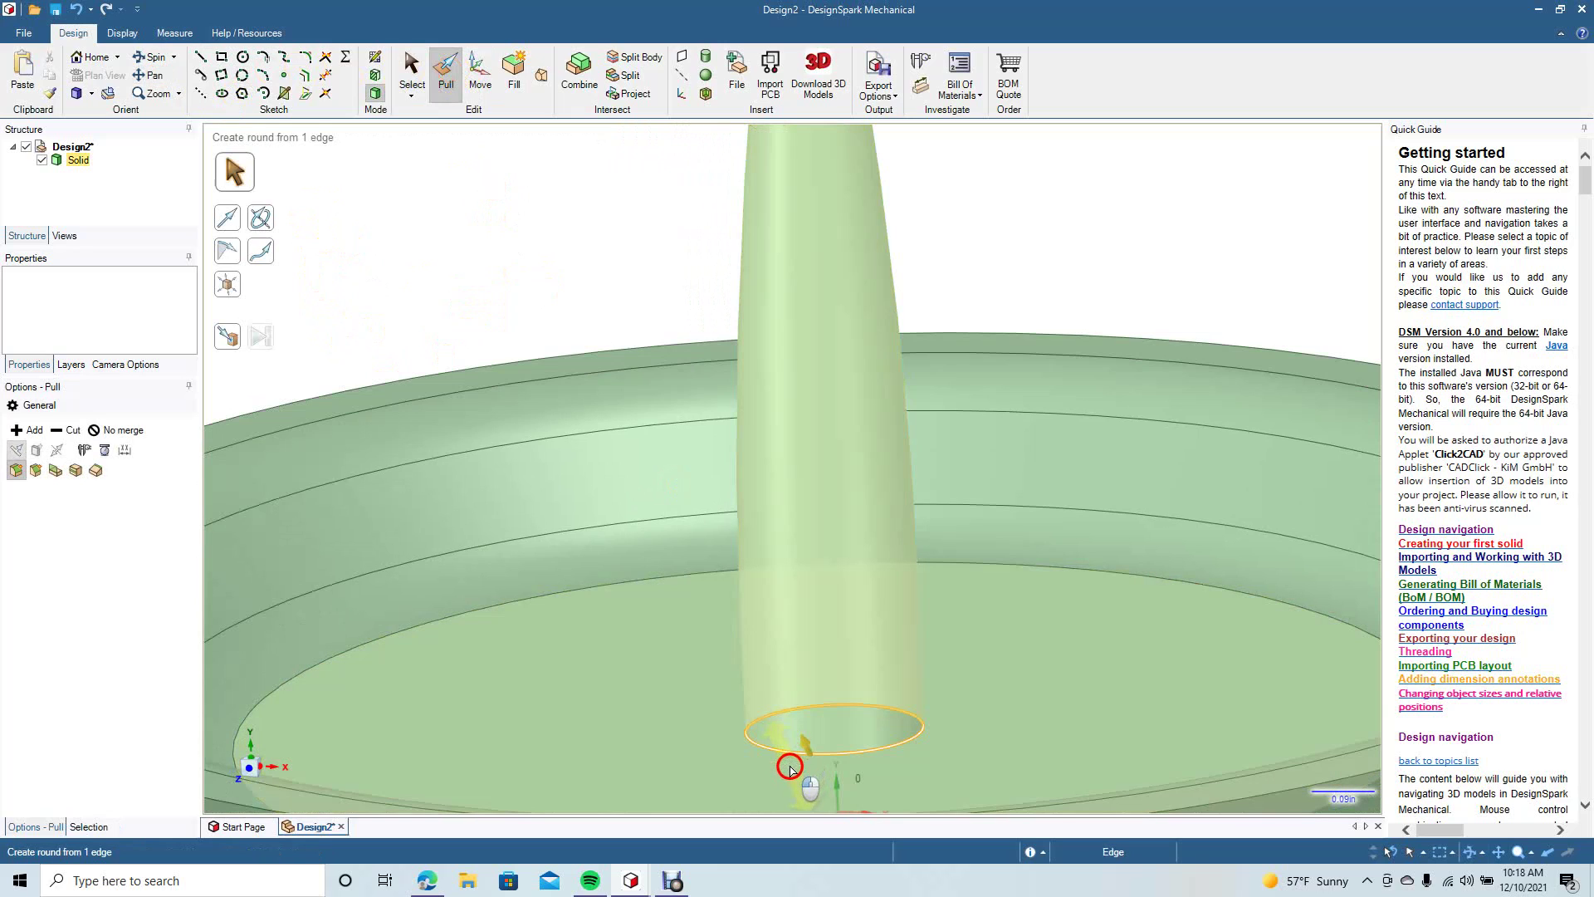
drag(758, 770, 800, 724)
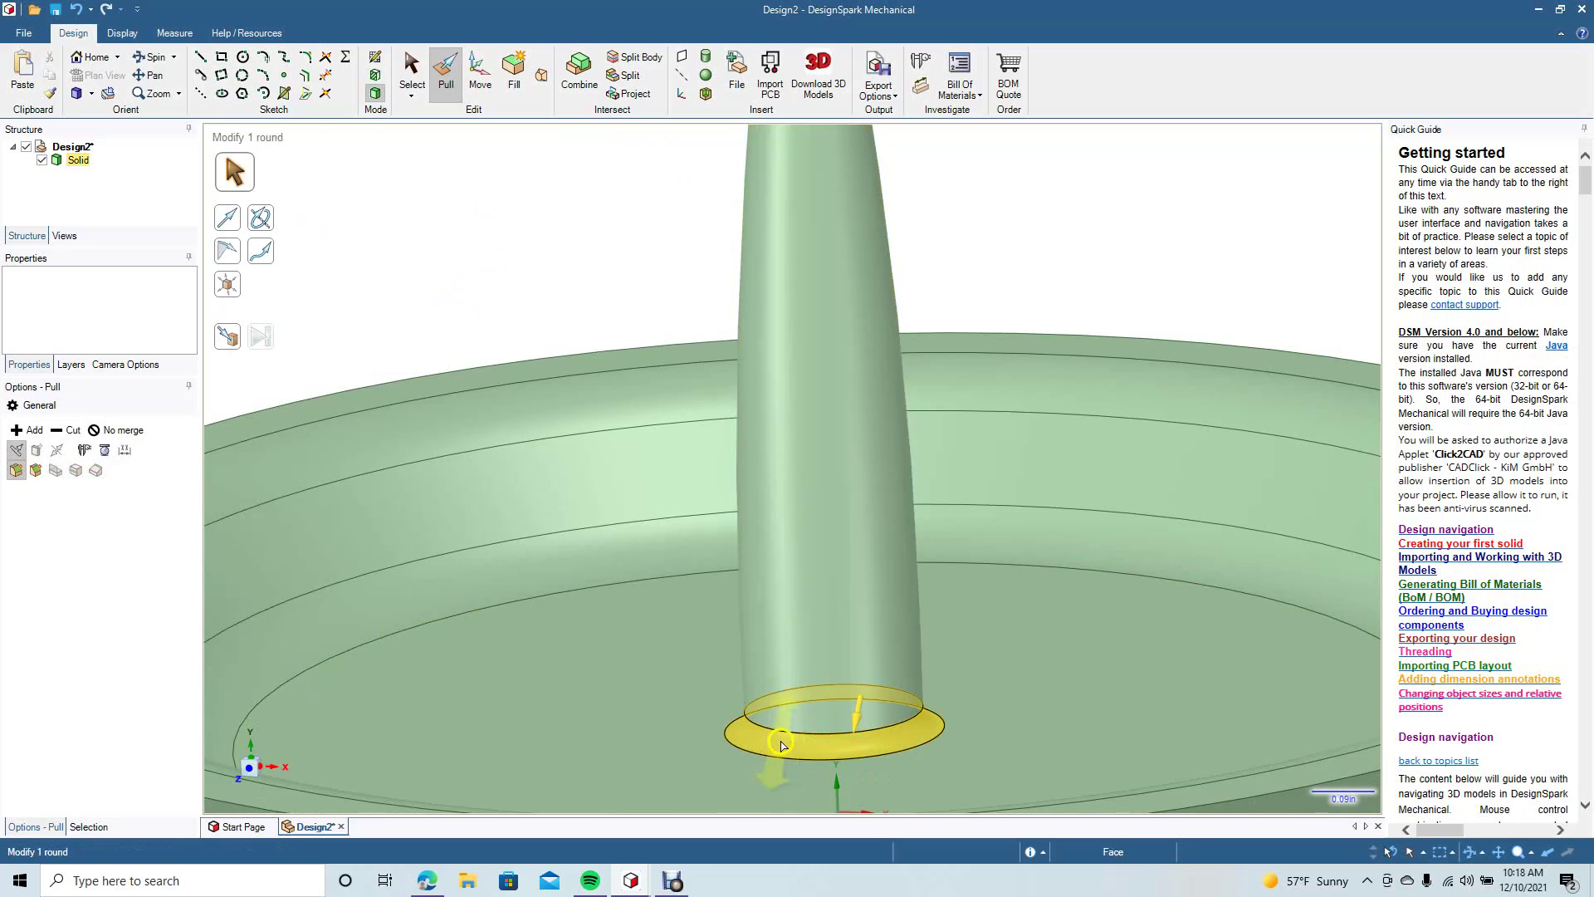
click(768, 709)
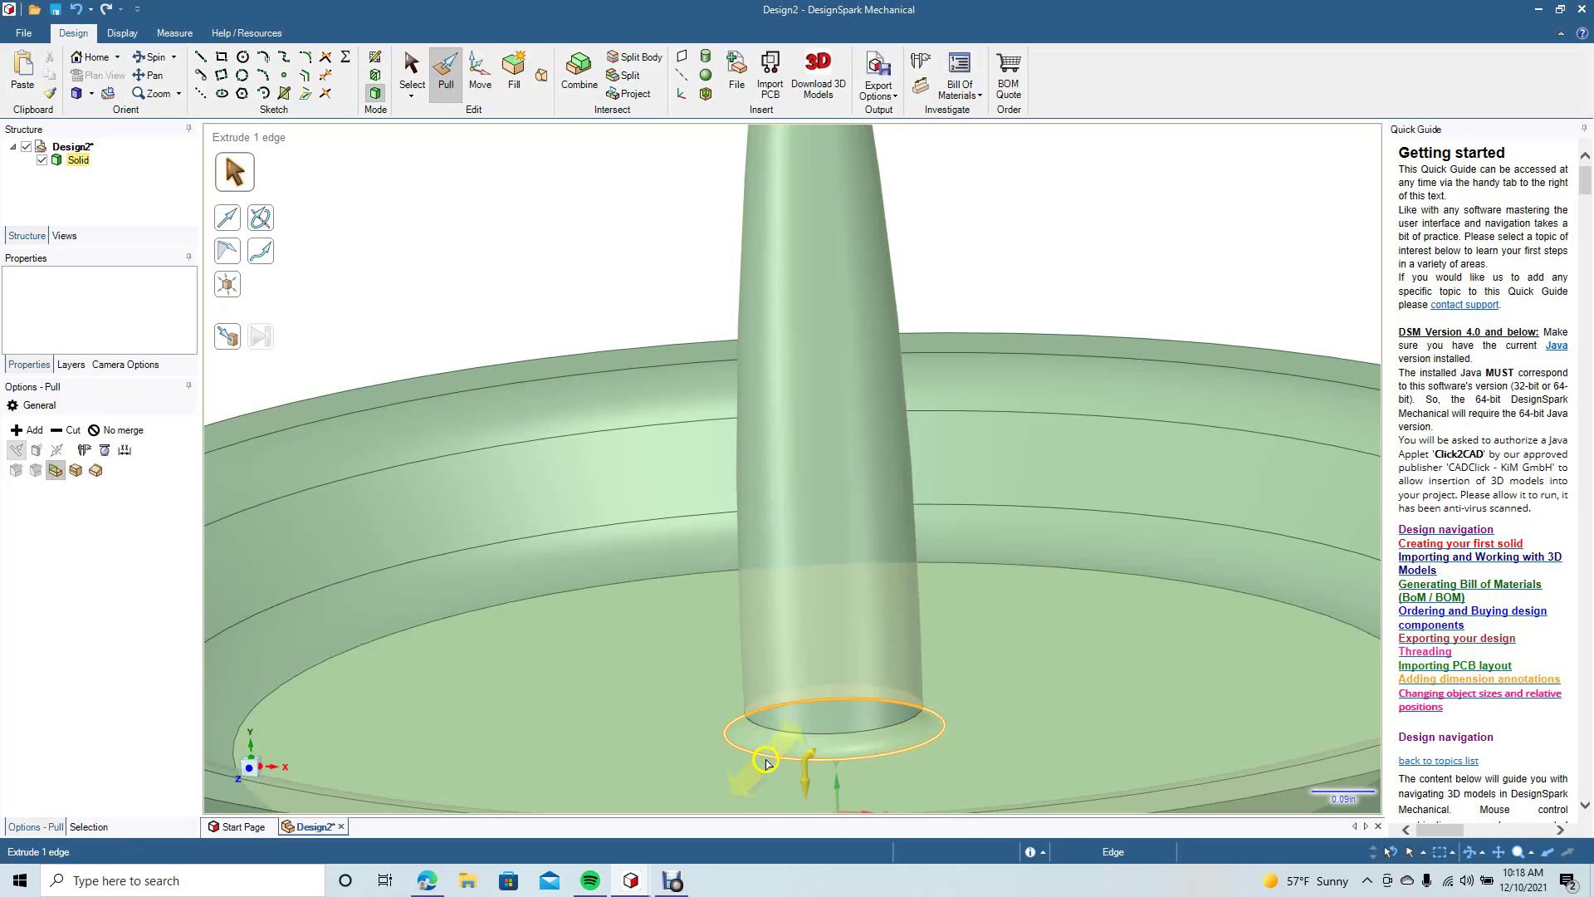
click(761, 747)
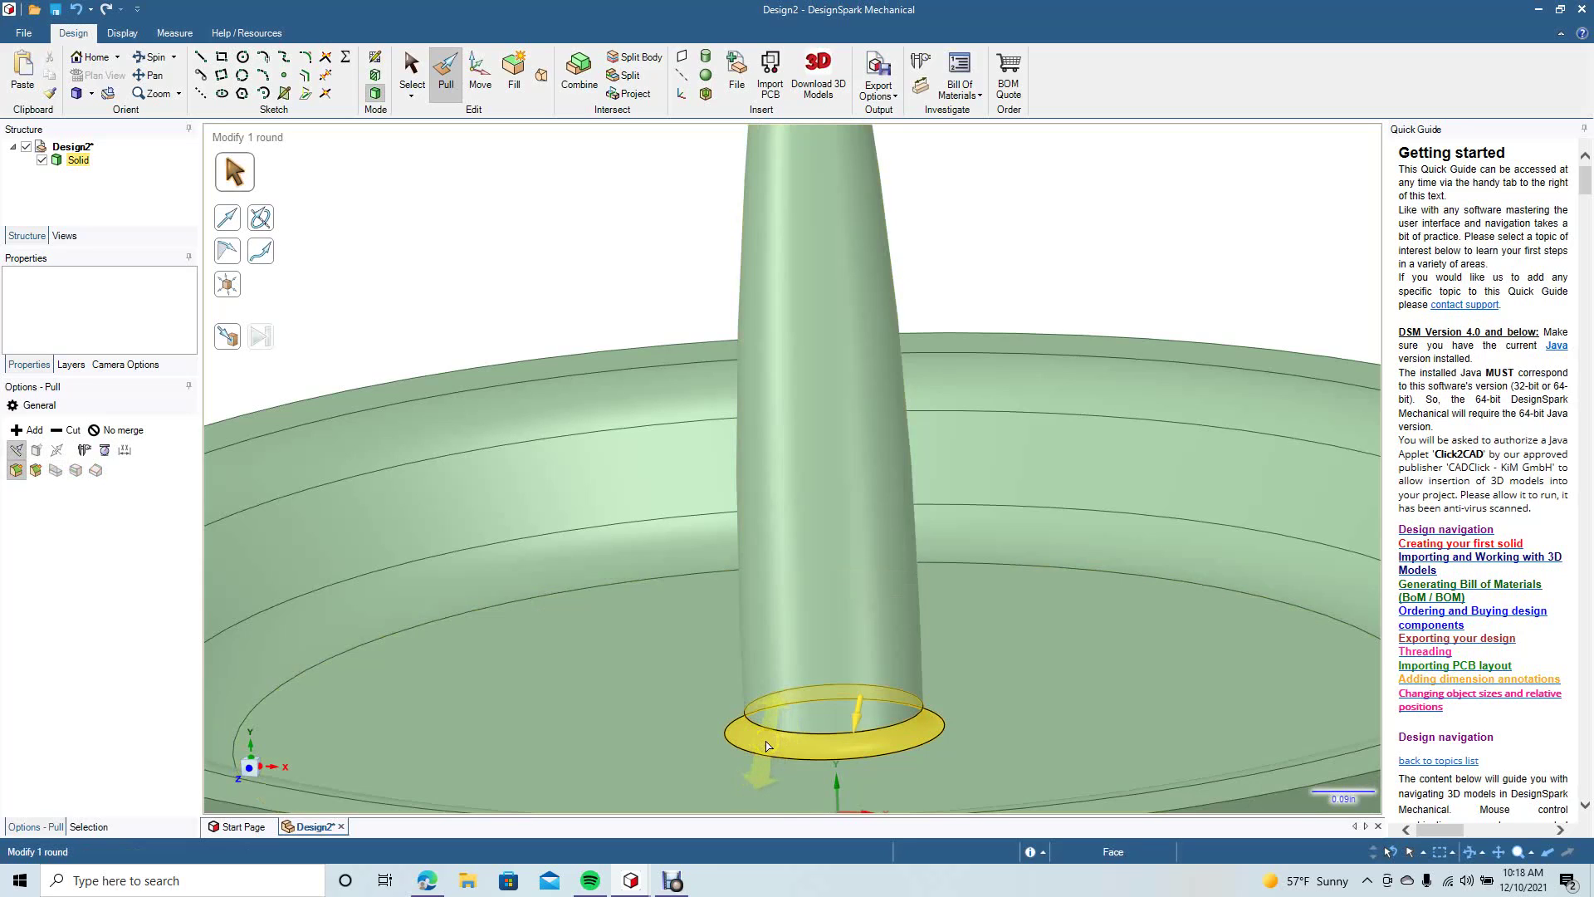
click(761, 748)
click(777, 643)
click(833, 566)
click(824, 572)
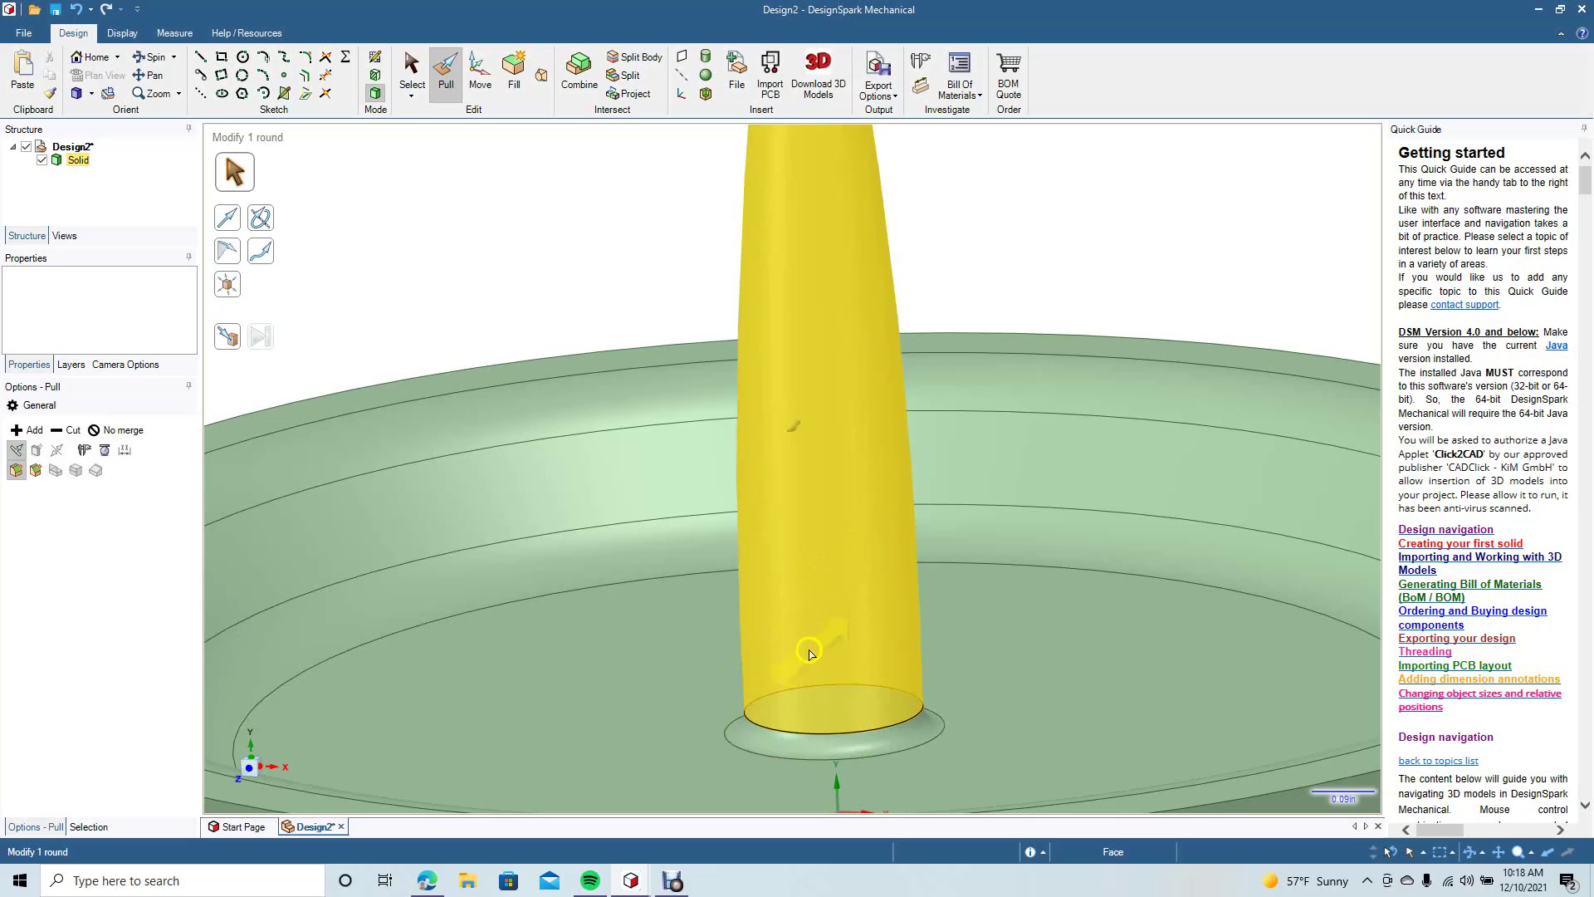
click(748, 742)
click(721, 750)
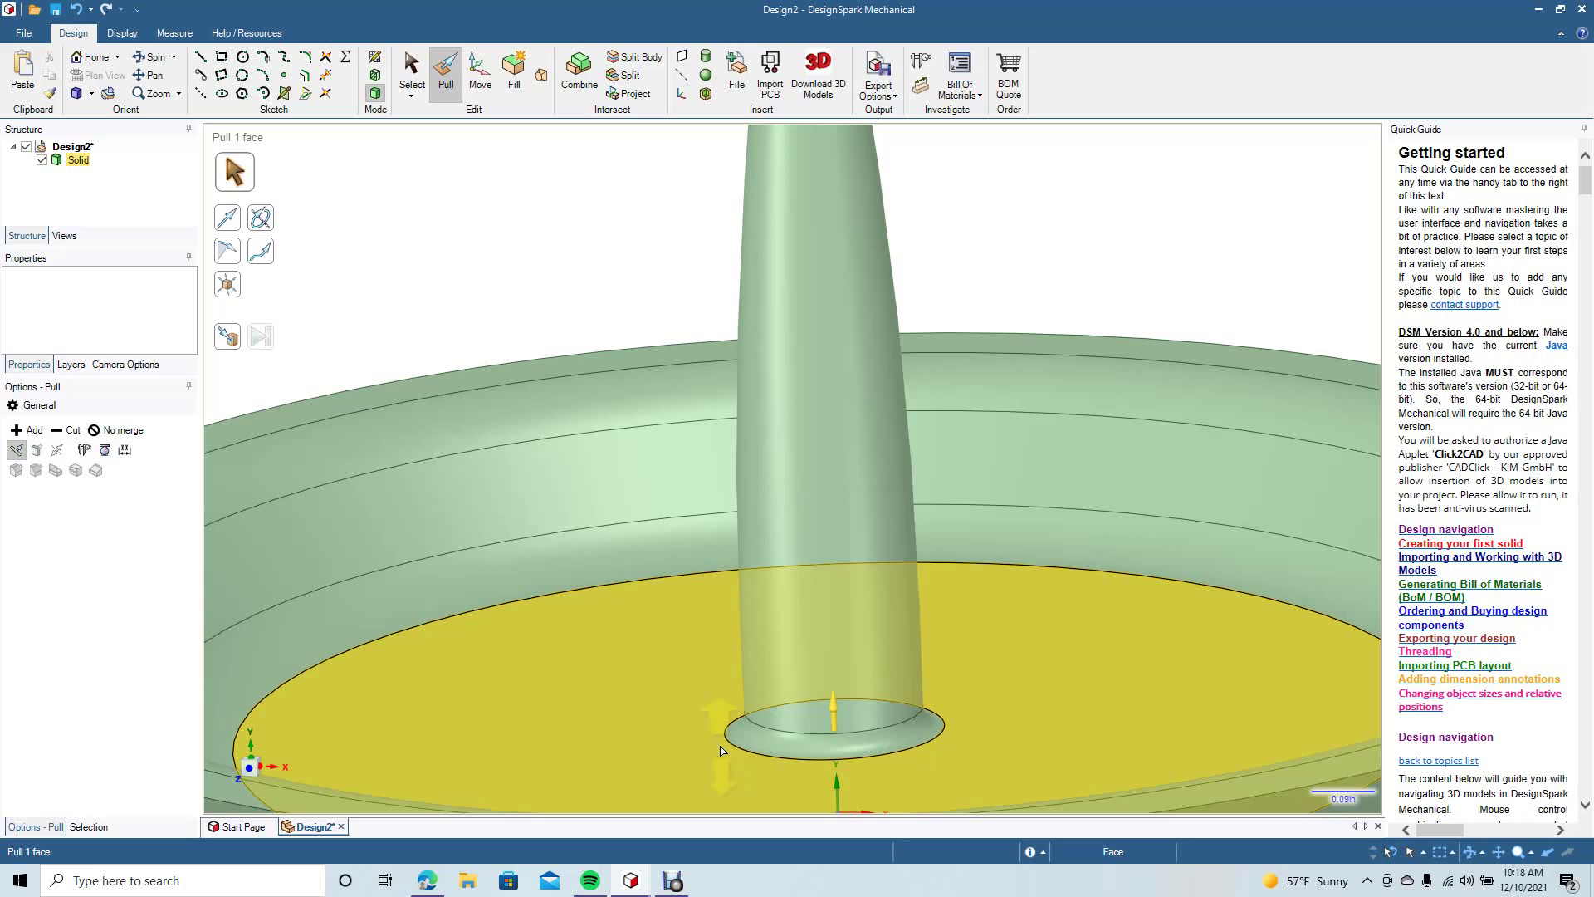
click(743, 739)
click(859, 683)
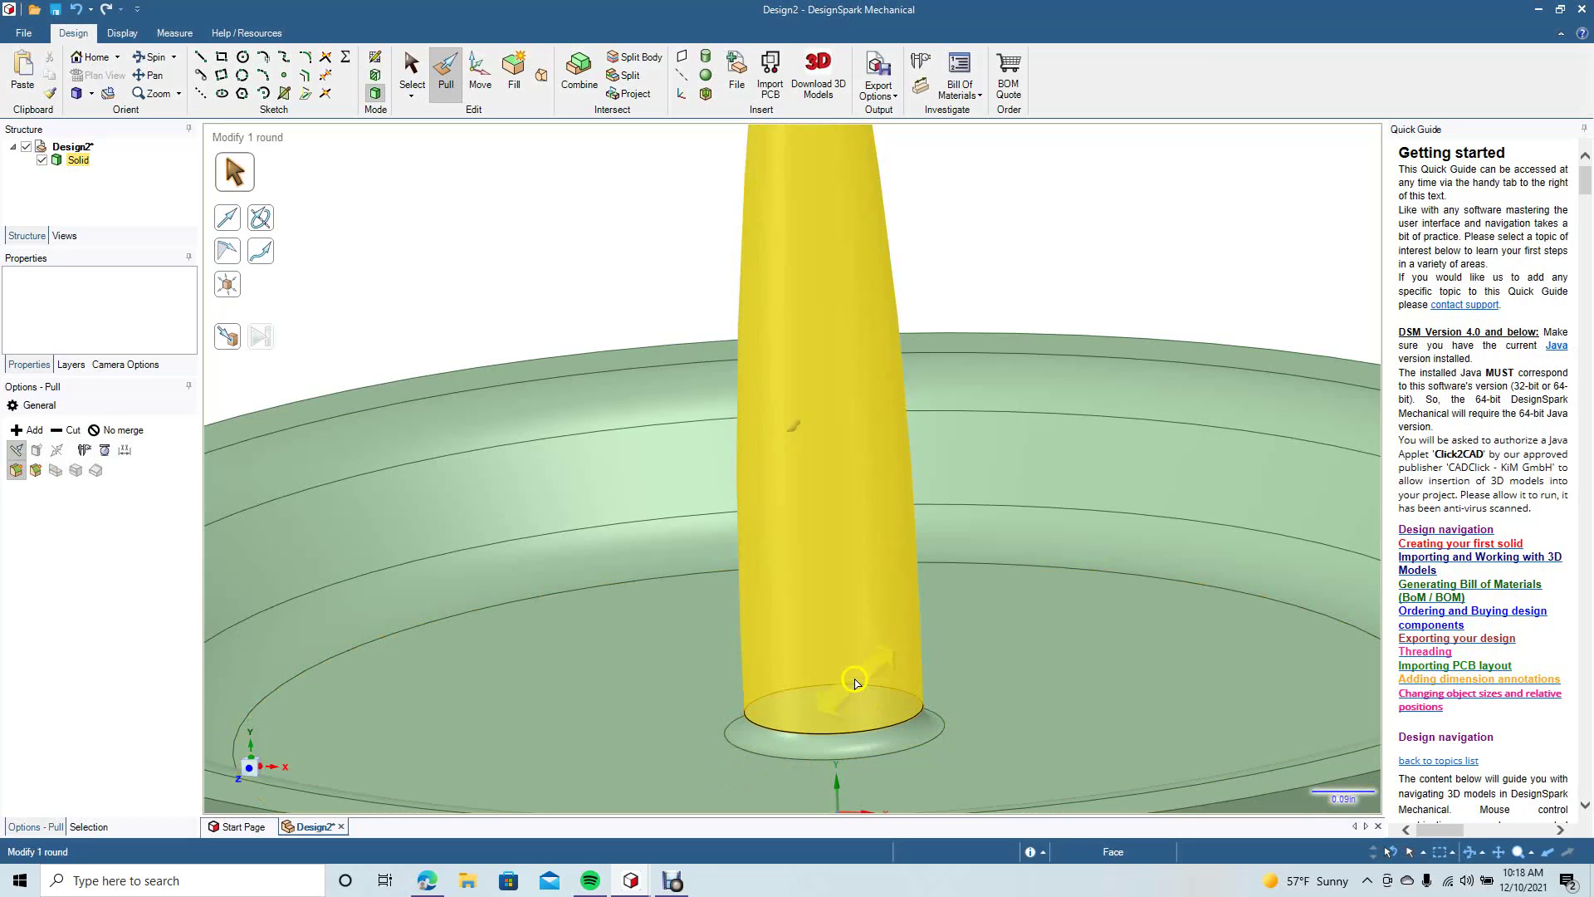
click(690, 701)
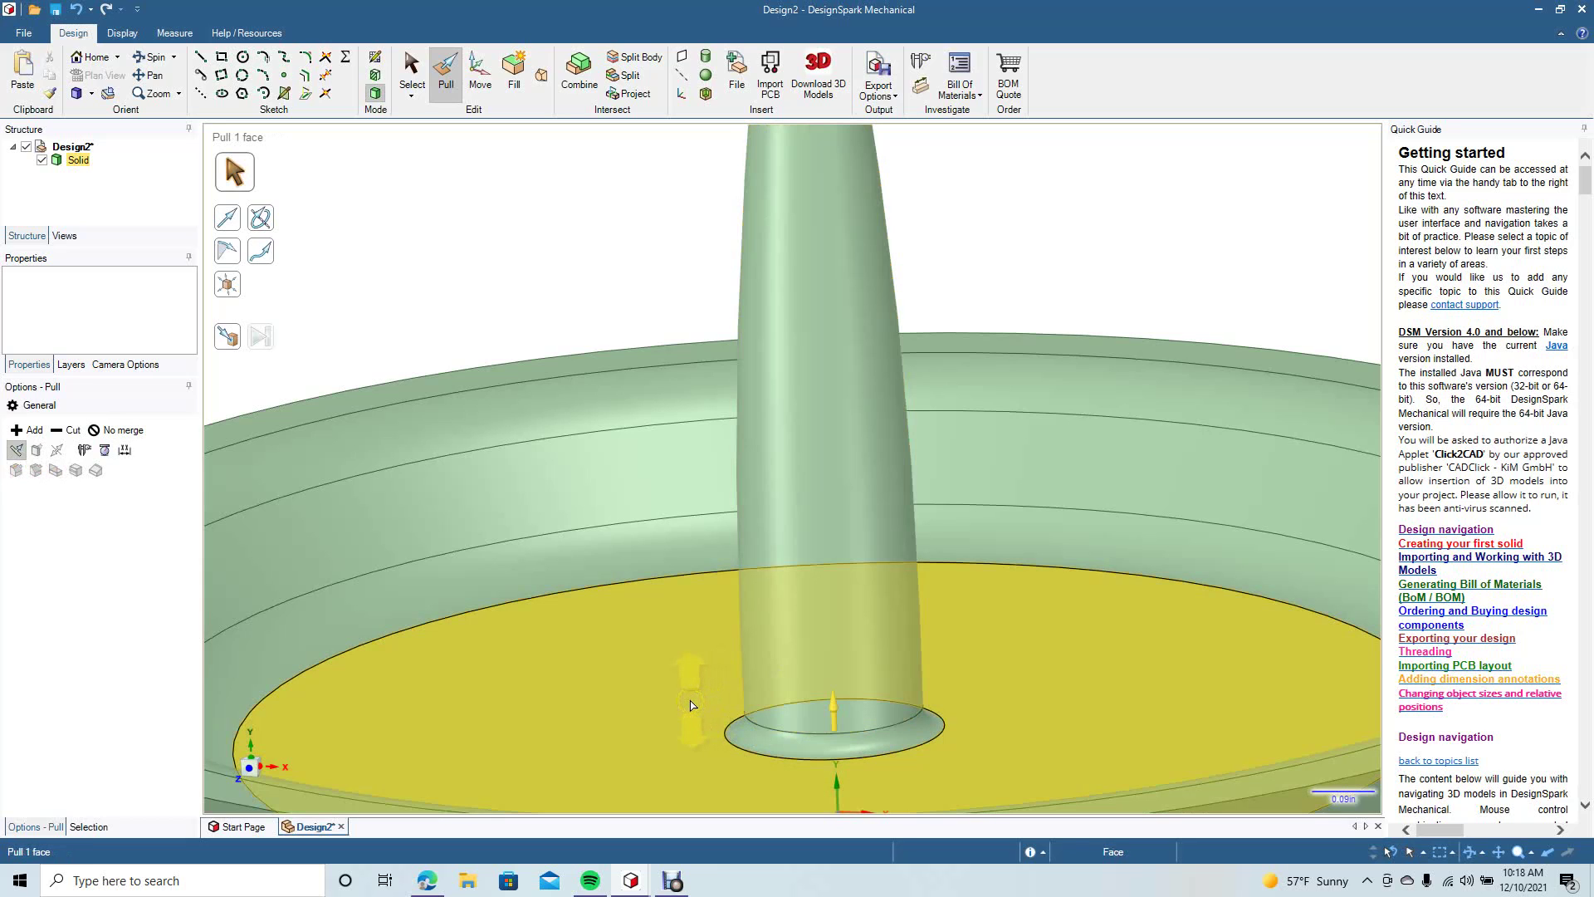
Leave the Pull tool and orient the whole model to the Top view.
scroll(691, 705, down, 5)
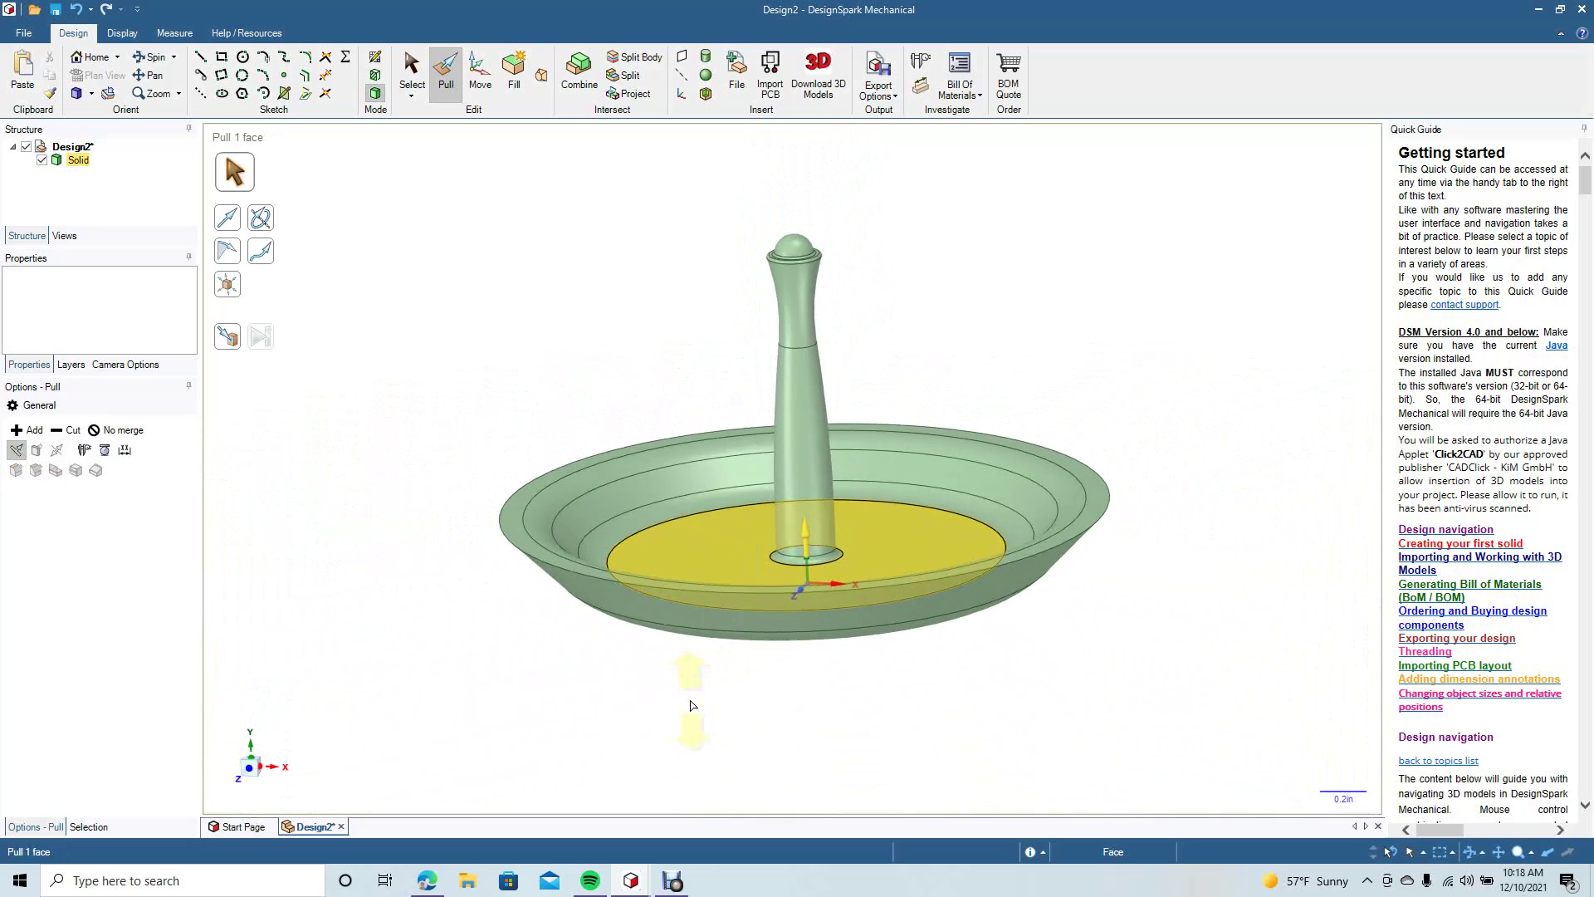
scroll(691, 705, down, 2)
click(570, 466)
click(413, 73)
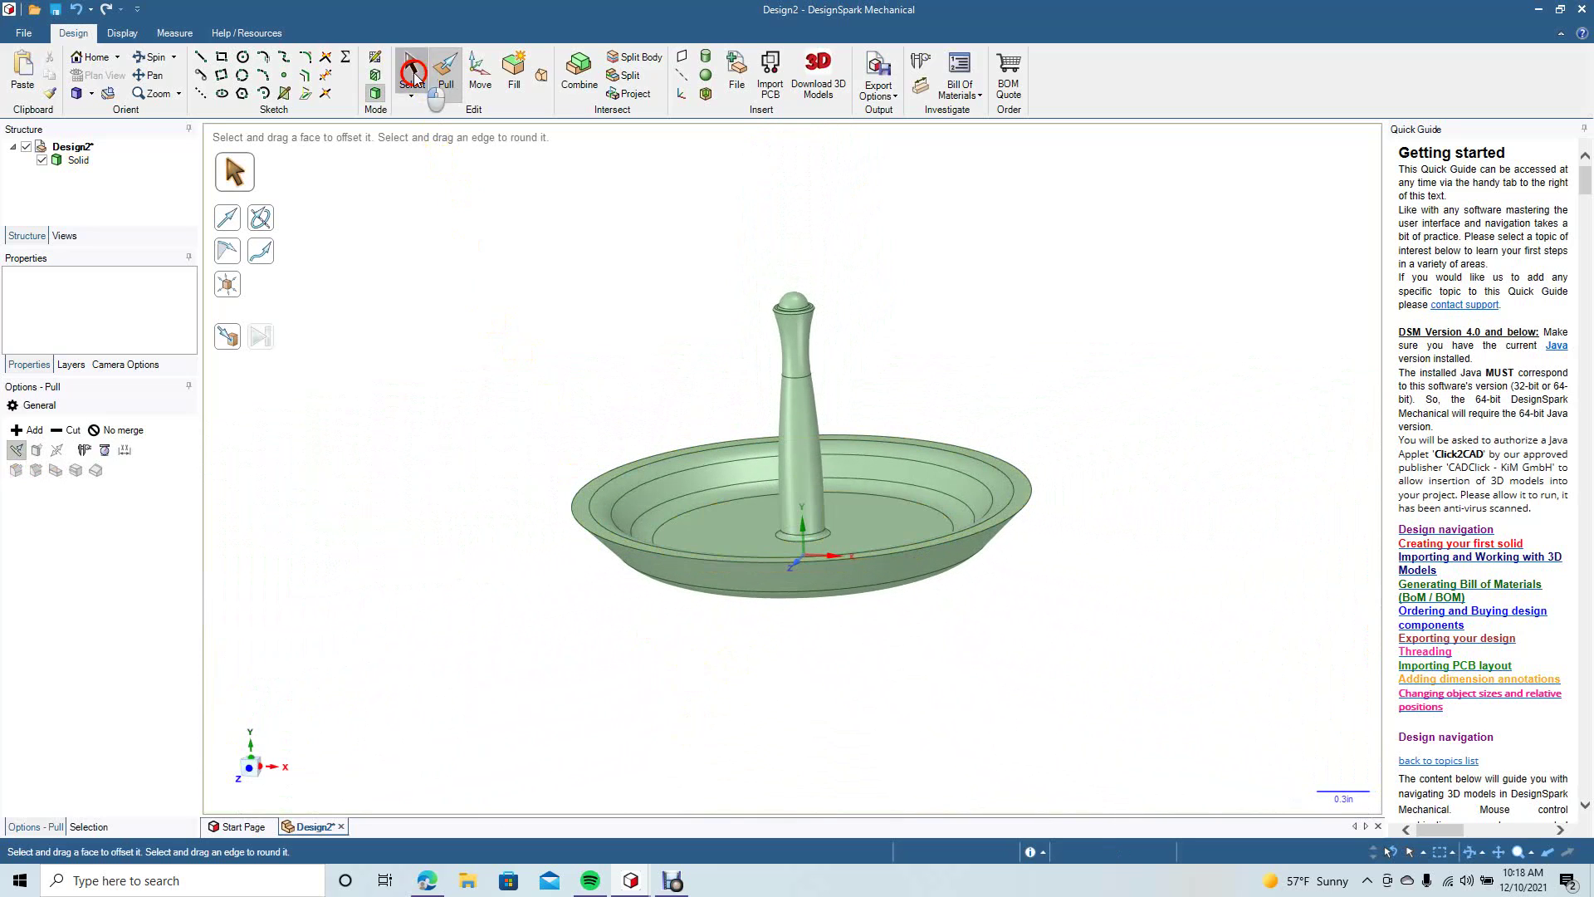
click(92, 94)
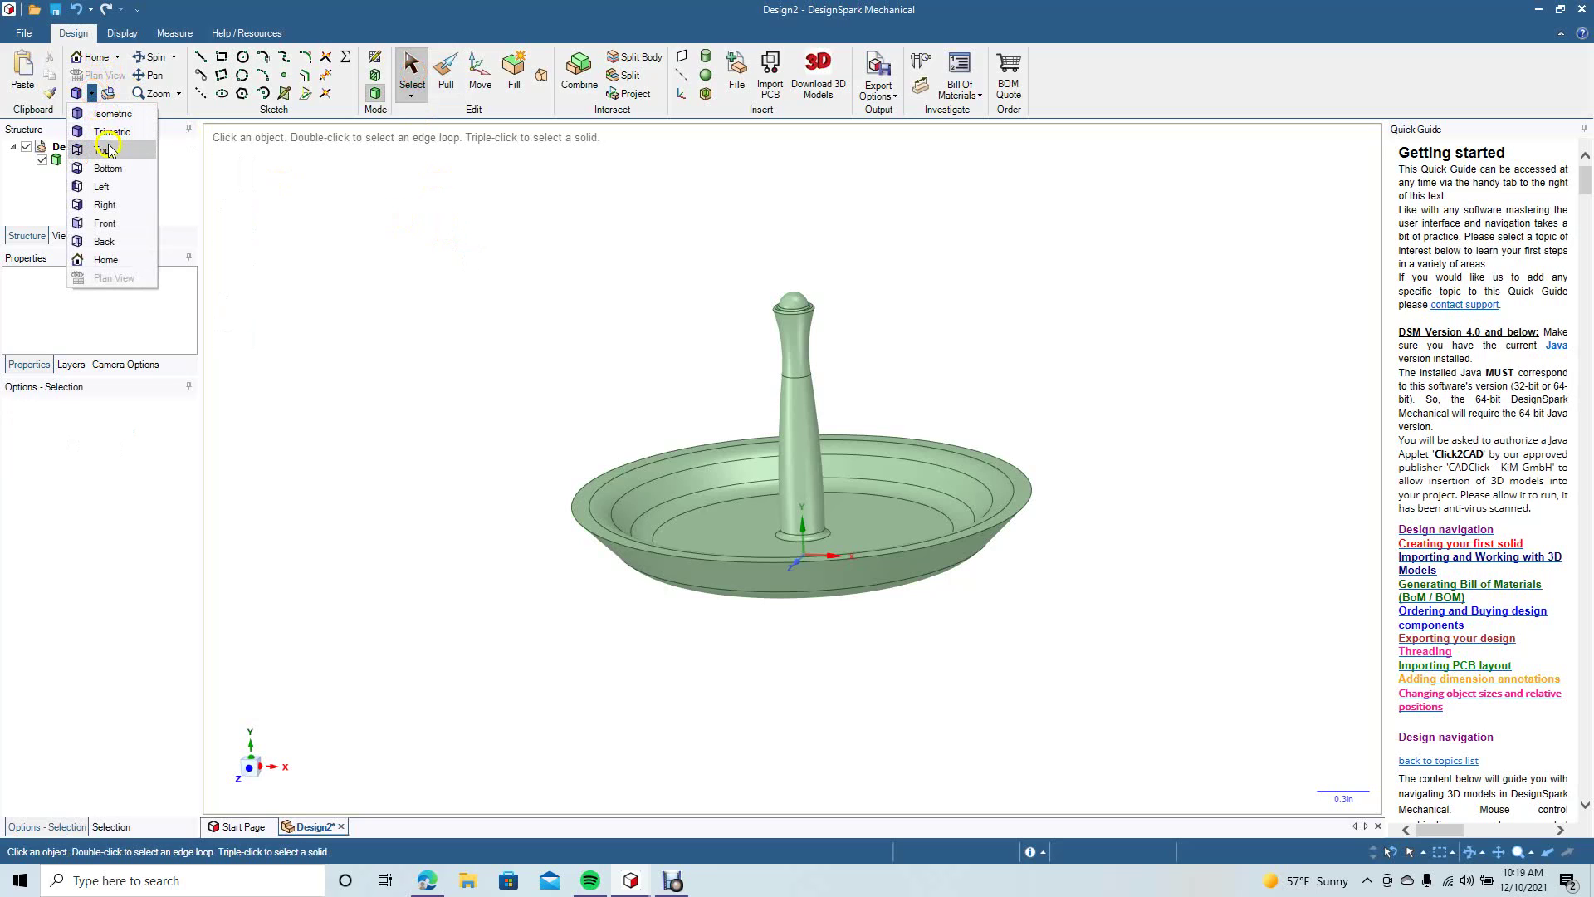
click(109, 150)
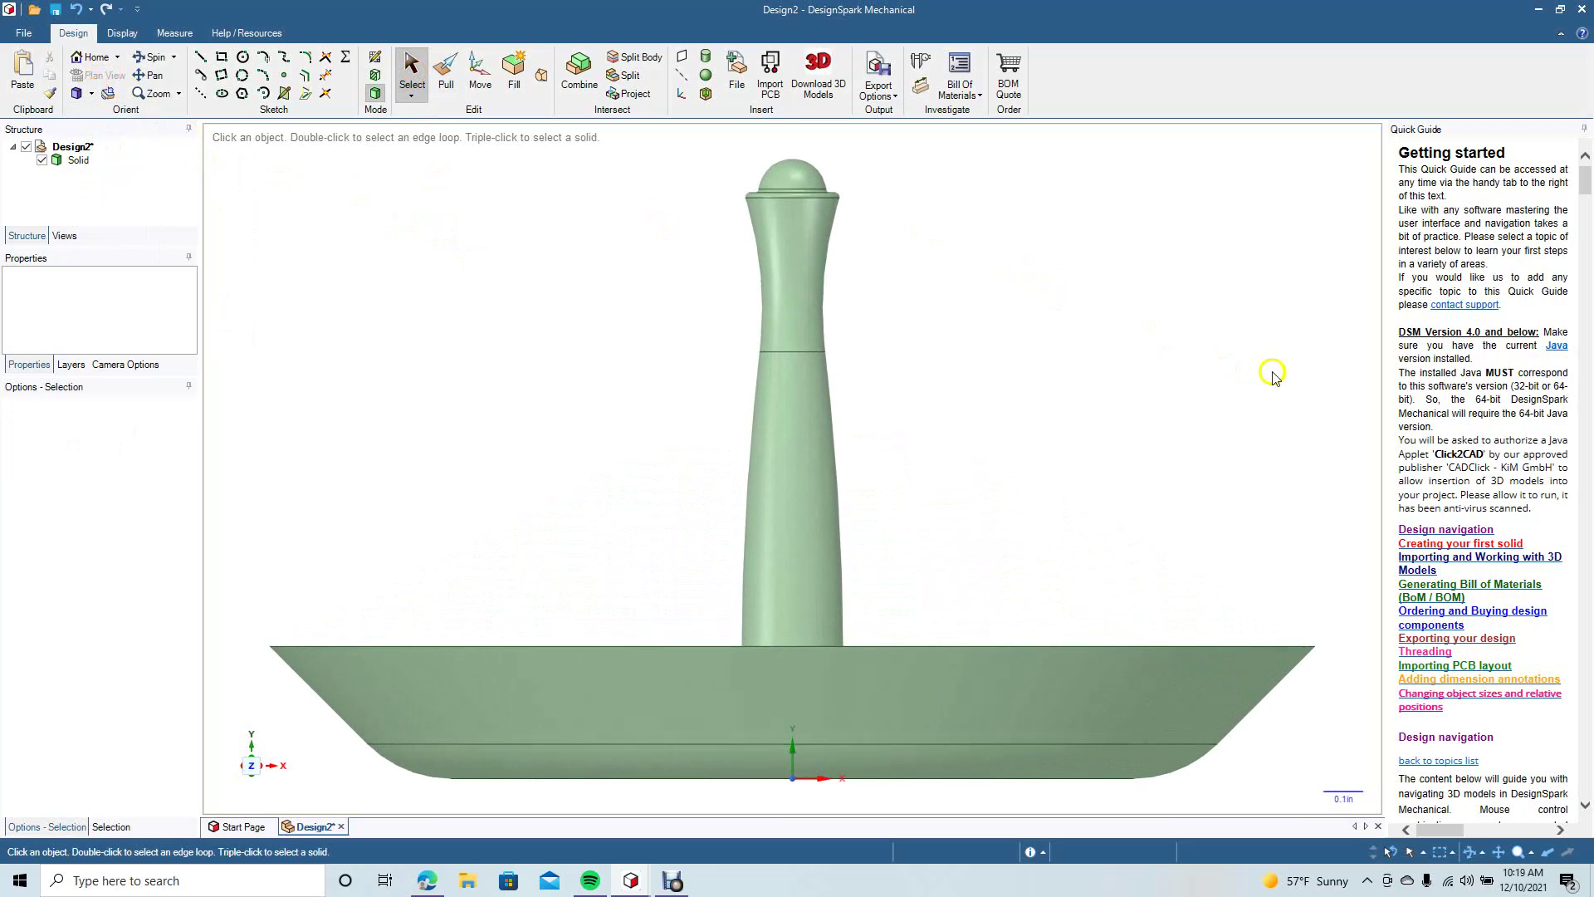